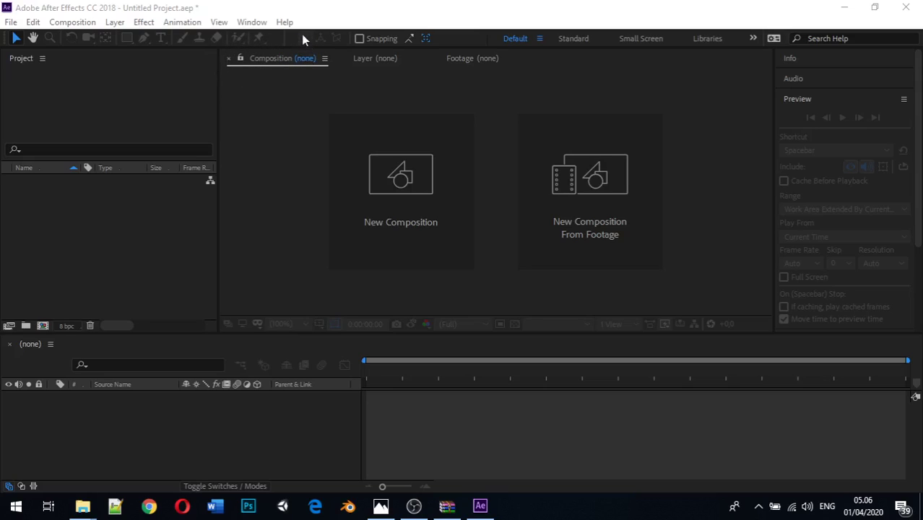
pyautogui.click(290, 59)
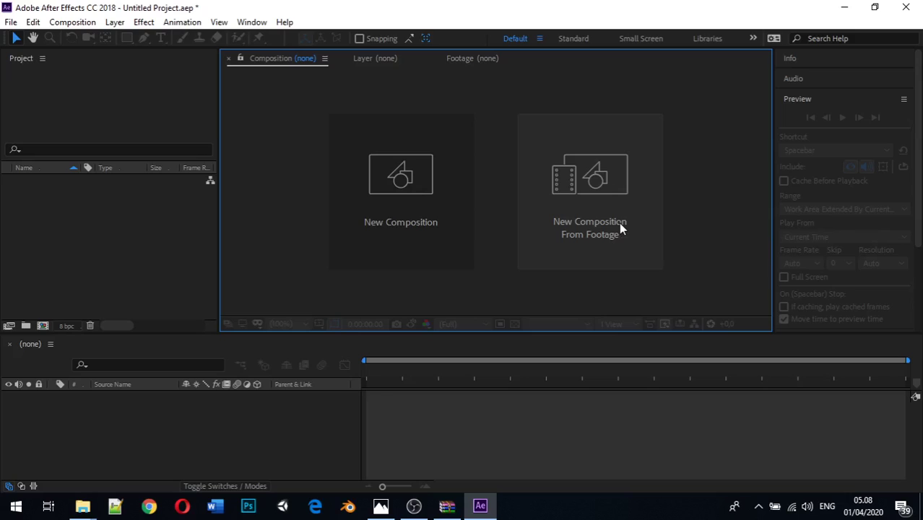
pyautogui.hotkey('ctrl', 's')
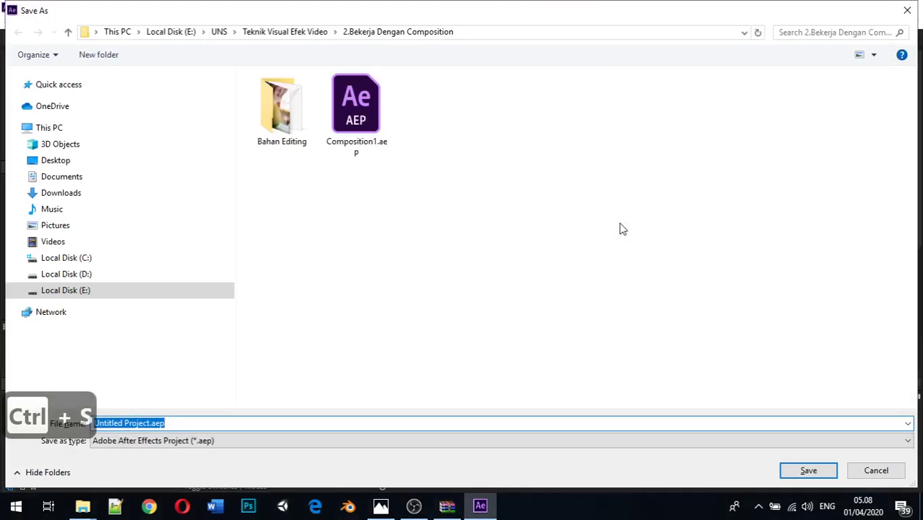
pyautogui.click(908, 12)
pyautogui.click(129, 48)
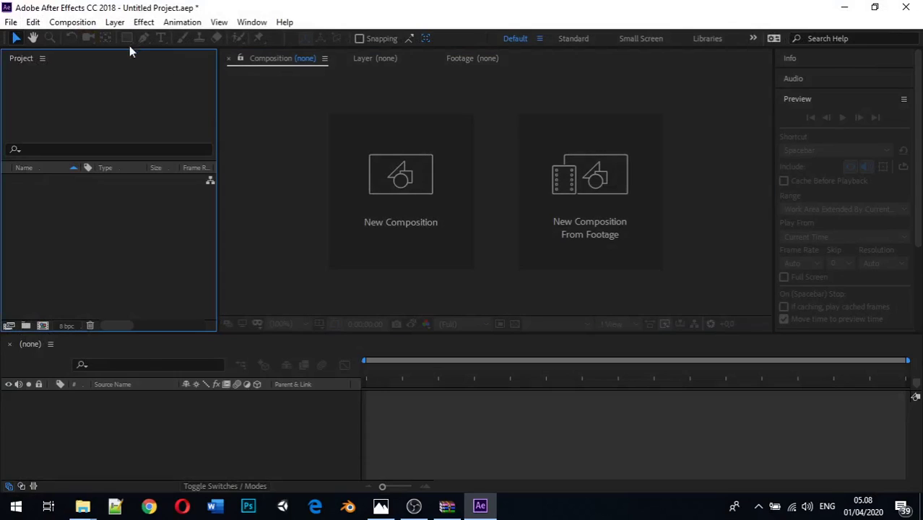
pyautogui.click(72, 23)
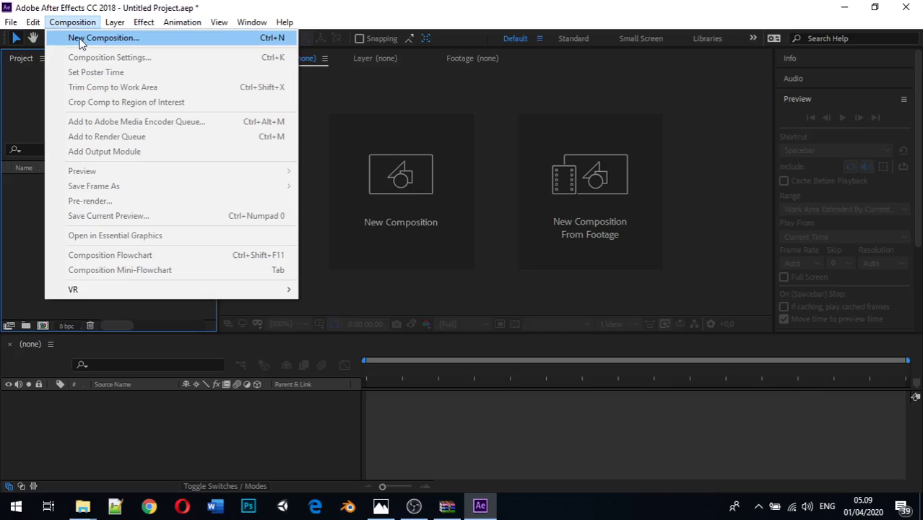
pyautogui.click(80, 40)
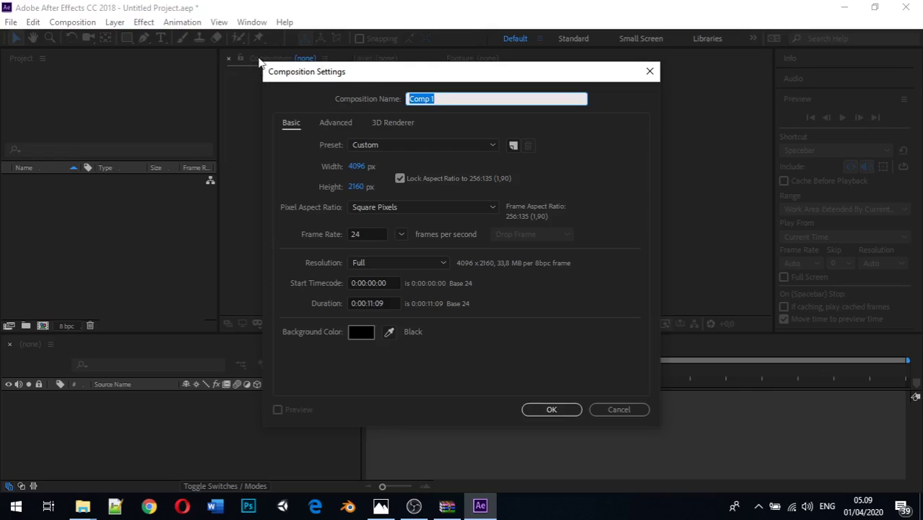
pyautogui.click(619, 410)
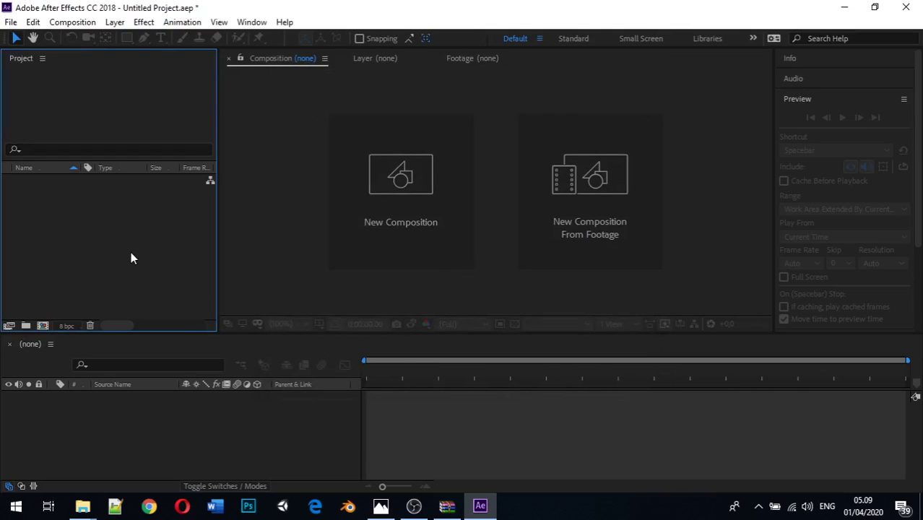
pyautogui.hotkey('ctrl', 'n')
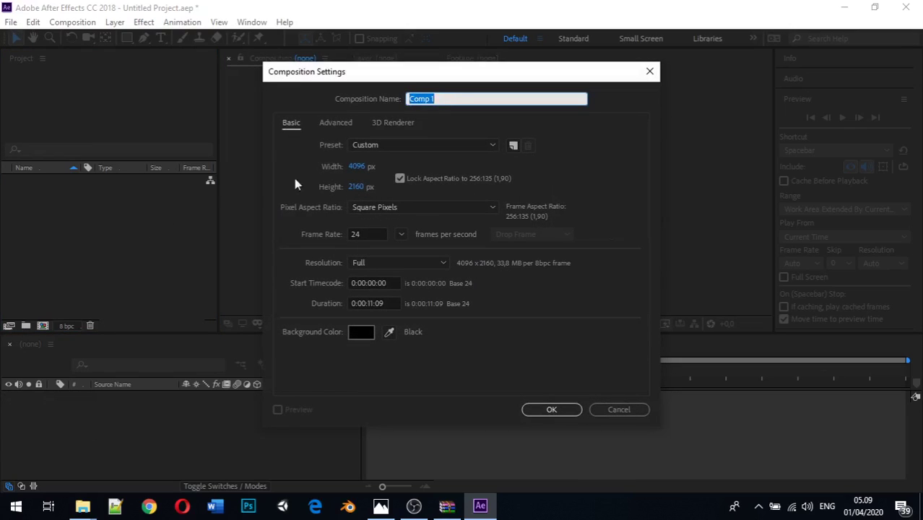
pyautogui.click(641, 72)
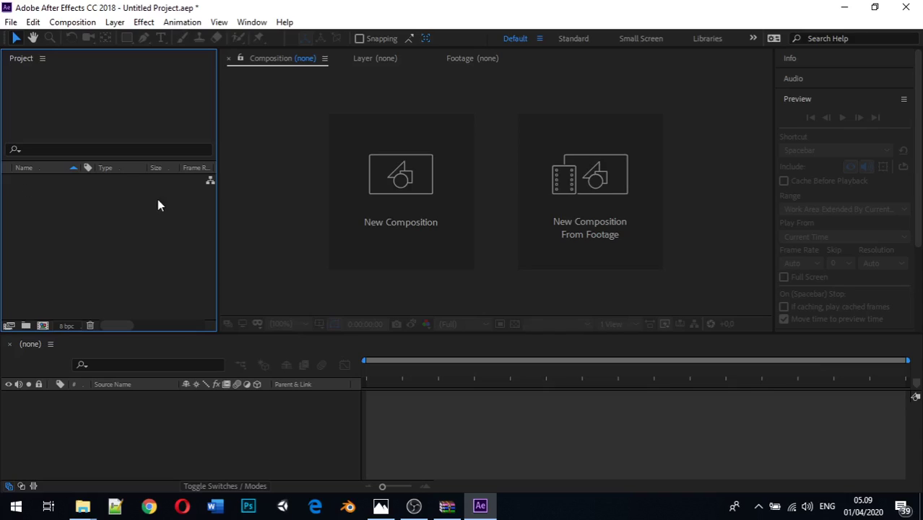
pyautogui.rightClick(42, 207)
pyautogui.click(68, 209)
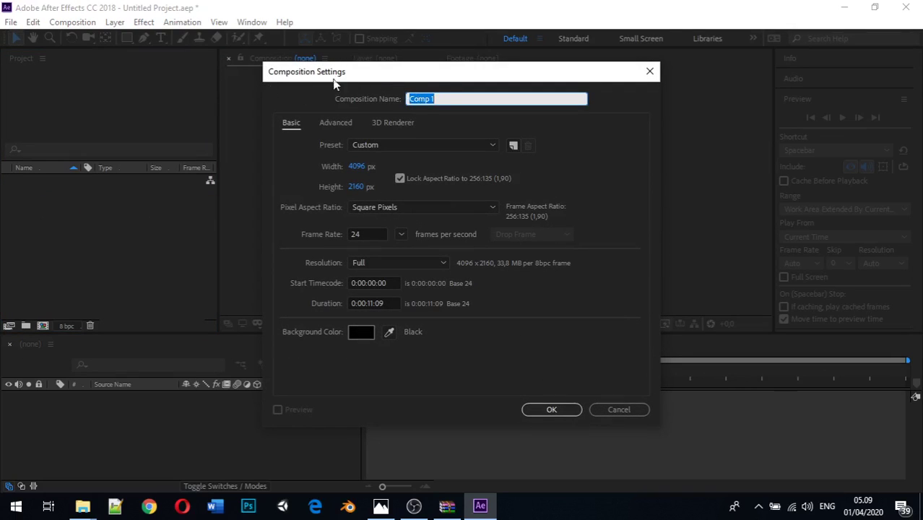
pyautogui.click(614, 409)
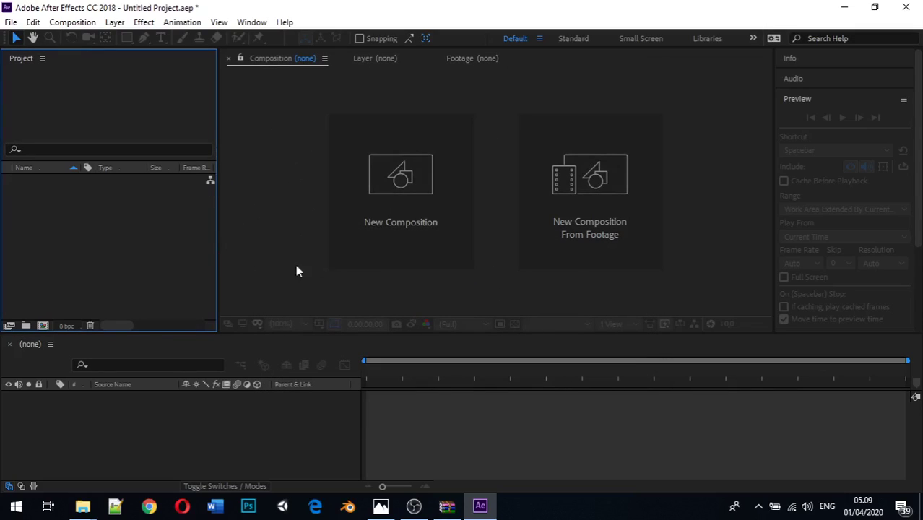
pyautogui.click(403, 179)
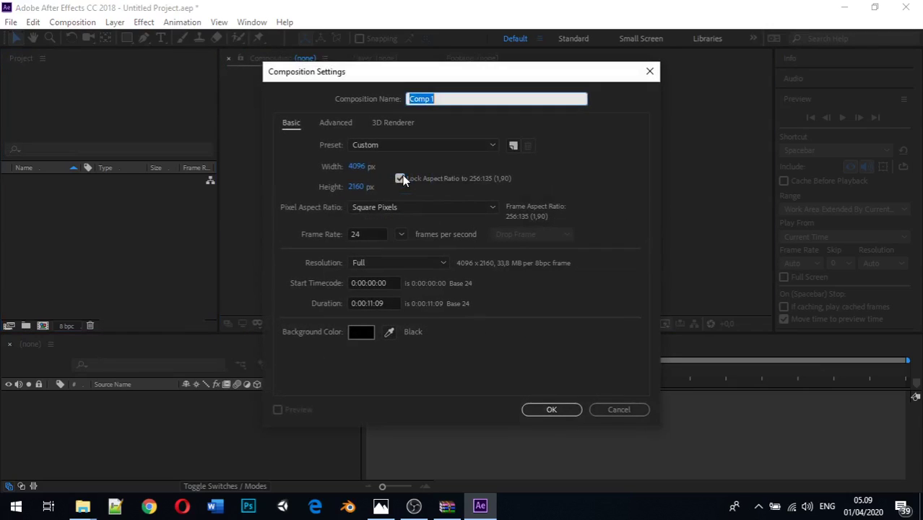
pyautogui.click(610, 409)
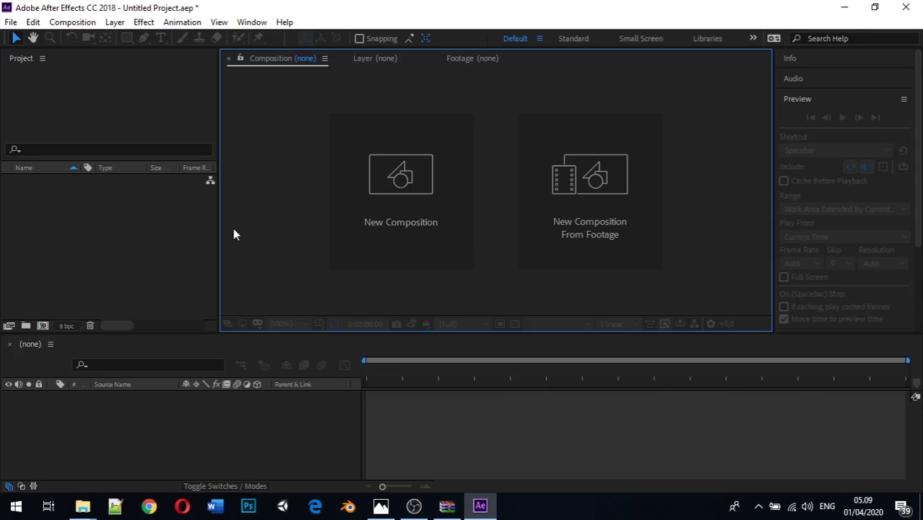
# Step: Start a new composition and name it Example
pyautogui.click(342, 232)
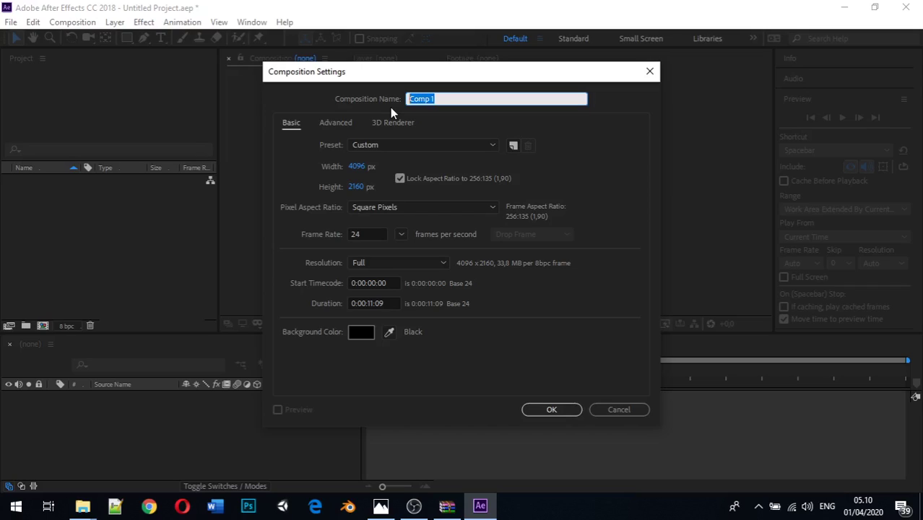
pyautogui.write('Exam')
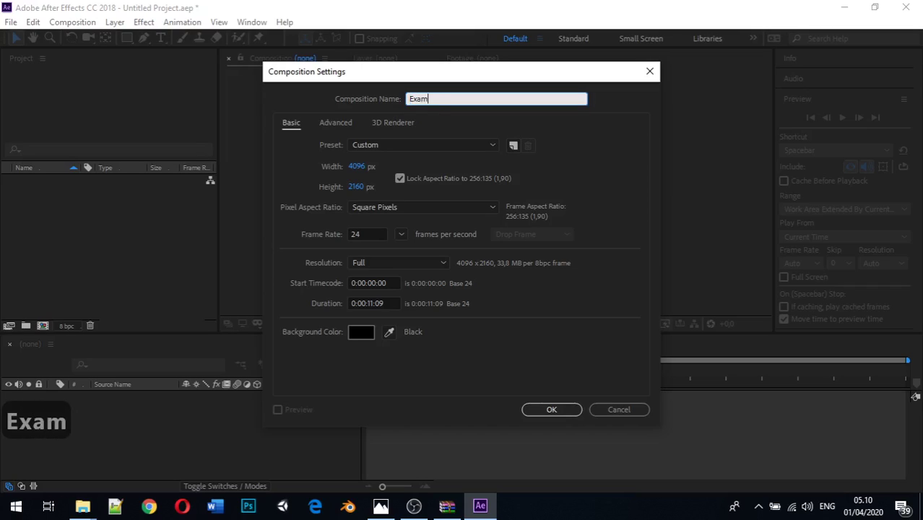
pyautogui.write('ole')
pyautogui.press('BackSpace')
pyautogui.press('BackSpace')
pyautogui.press('BackSpace')
pyautogui.press('BackSpace')
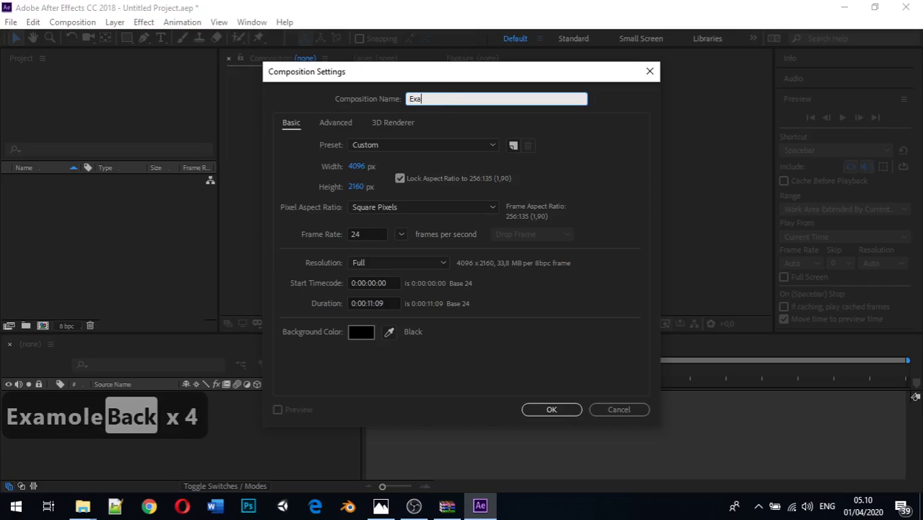
pyautogui.write('mple')
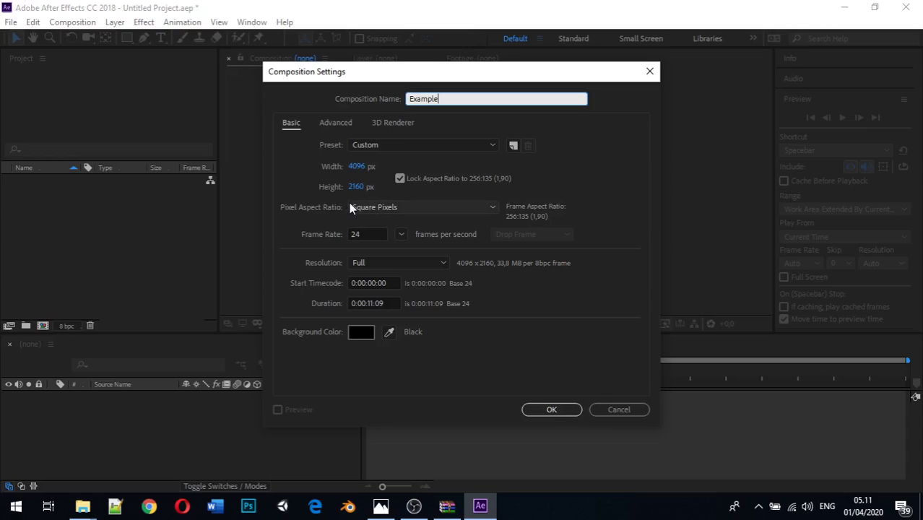
# Step: Apply the NTSC DV preset to the Example composition
pyautogui.click(364, 146)
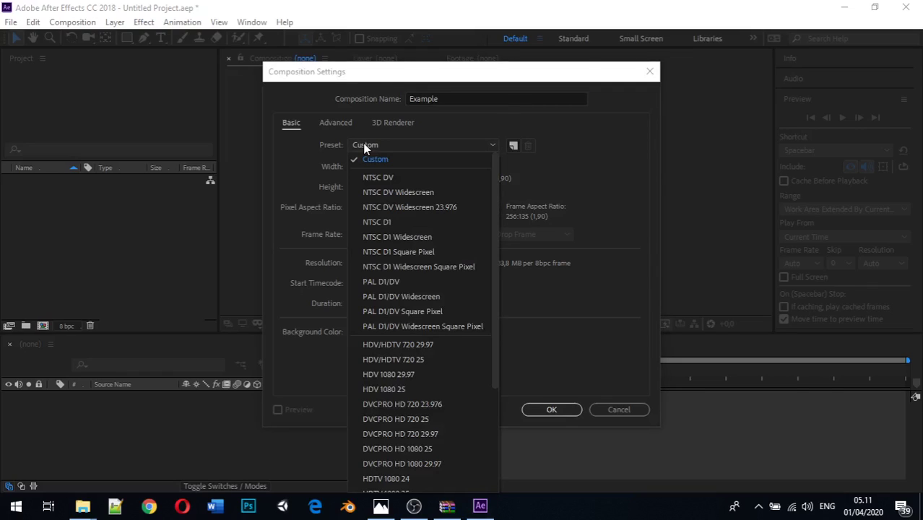
pyautogui.click(388, 177)
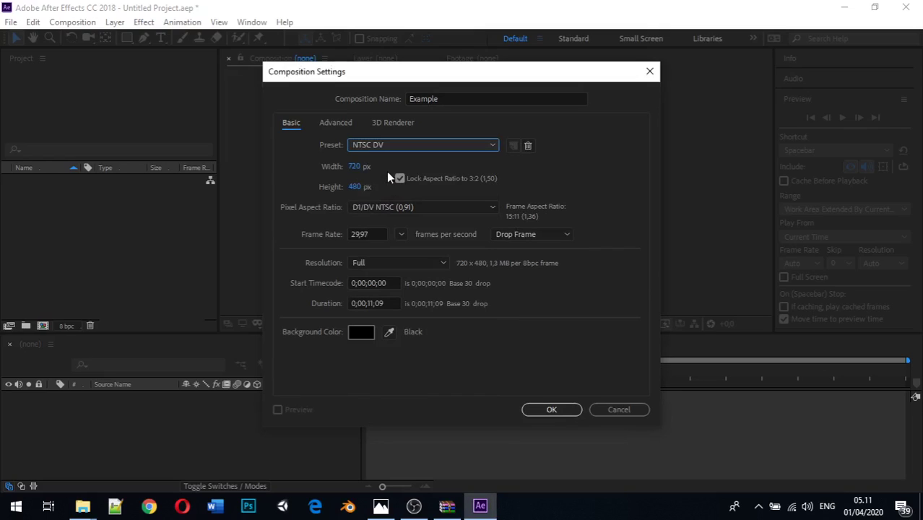
pyautogui.click(379, 145)
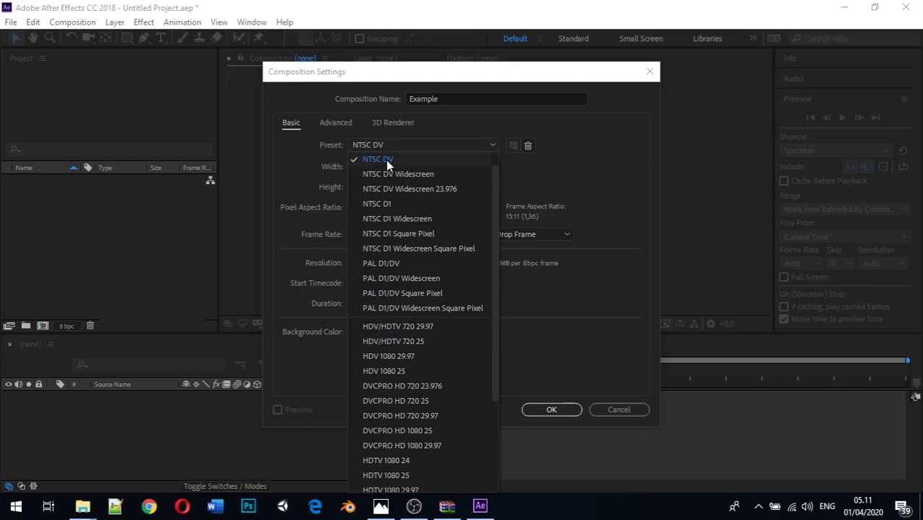
pyautogui.click(394, 163)
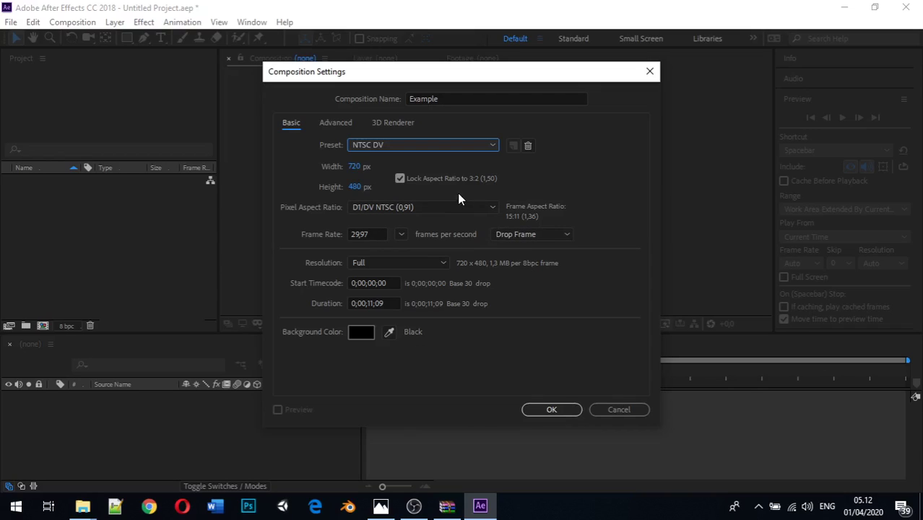
# Step: Set the Example composition's preset to HDTV 1080 24 and keep its resolution at Full
pyautogui.click(387, 146)
pyautogui.scroll(-3, 385, 346)
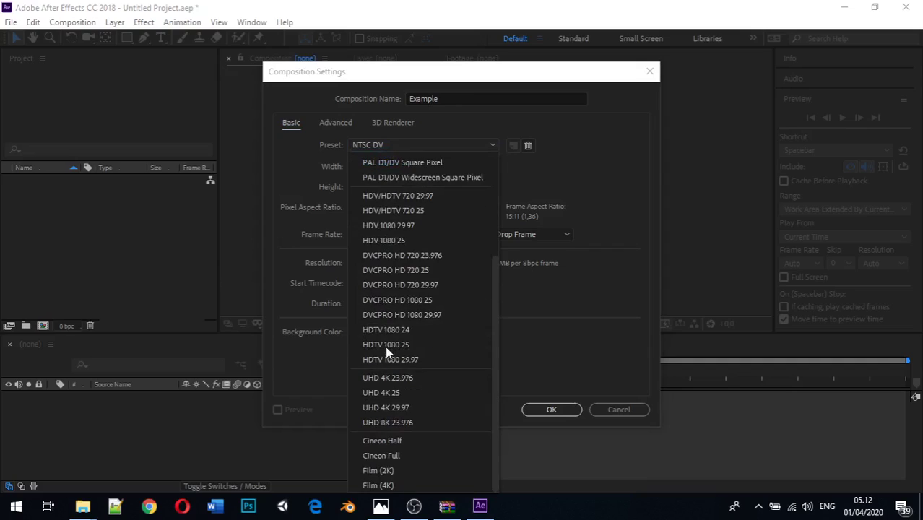
pyautogui.click(403, 329)
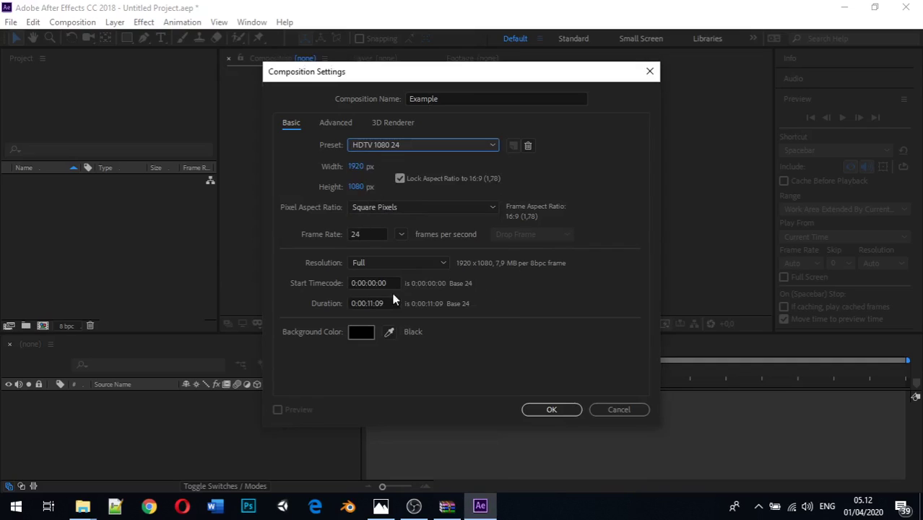
pyautogui.click(355, 167)
pyautogui.click(369, 234)
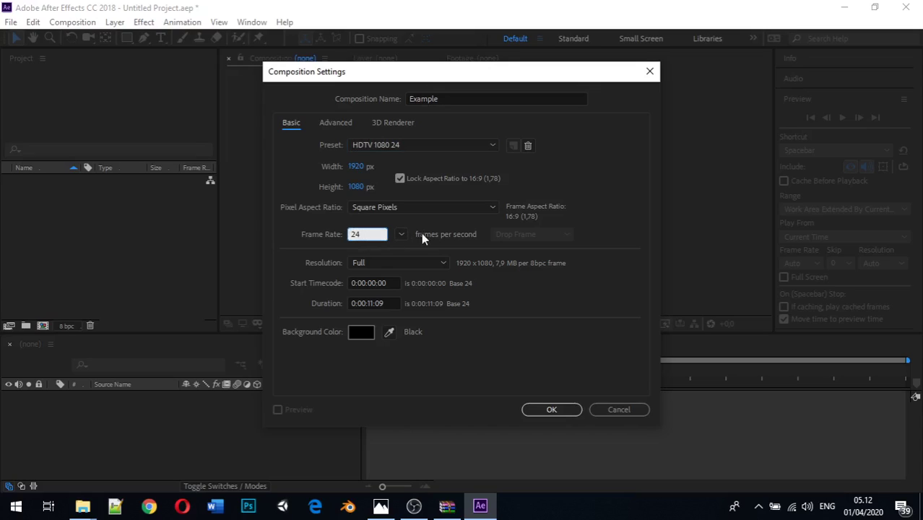
pyautogui.click(470, 227)
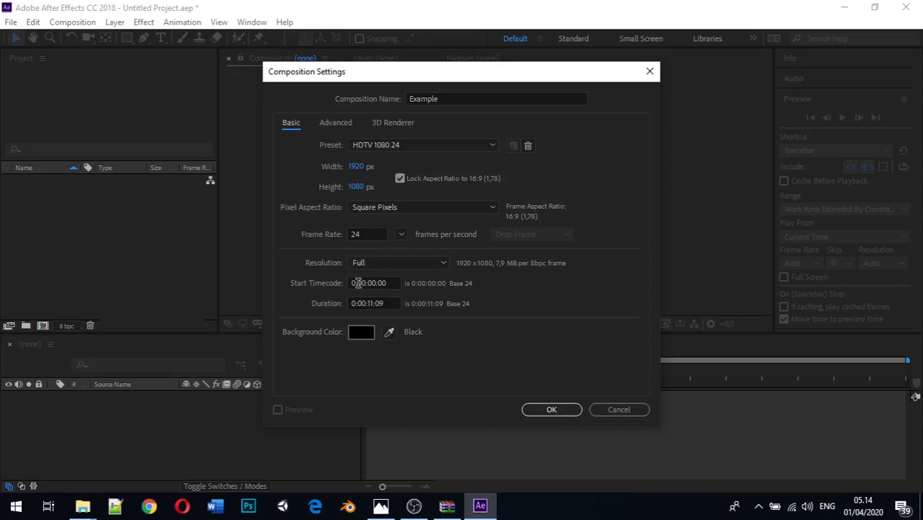
pyautogui.click(373, 265)
pyautogui.click(373, 265)
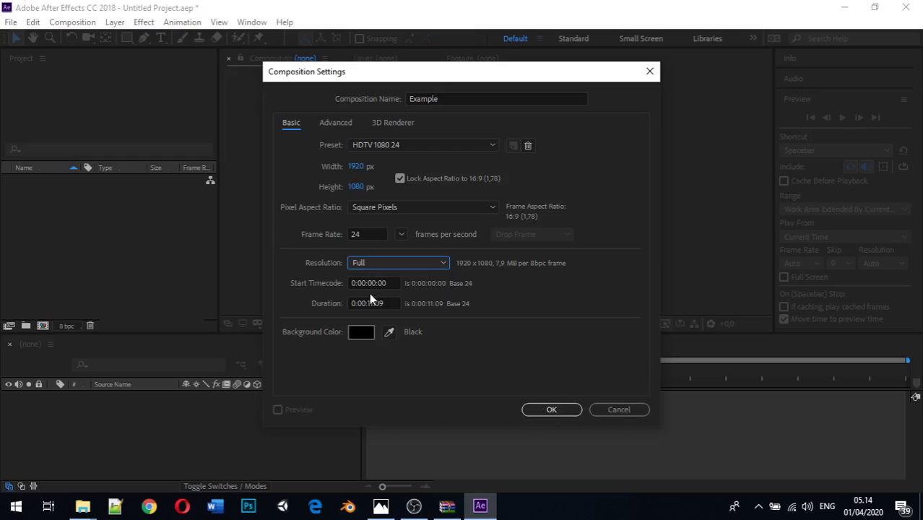
# Step: Move the composition settings dialog aside, then accept the settings to create the Example composition
pyautogui.moveTo(586, 79); pyautogui.dragTo(820, 229)
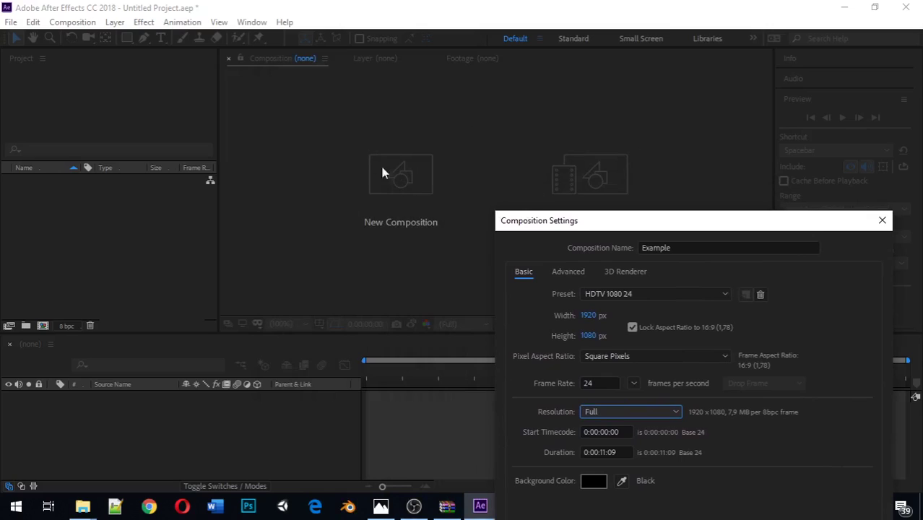
pyautogui.moveTo(567, 220); pyautogui.dragTo(469, 62)
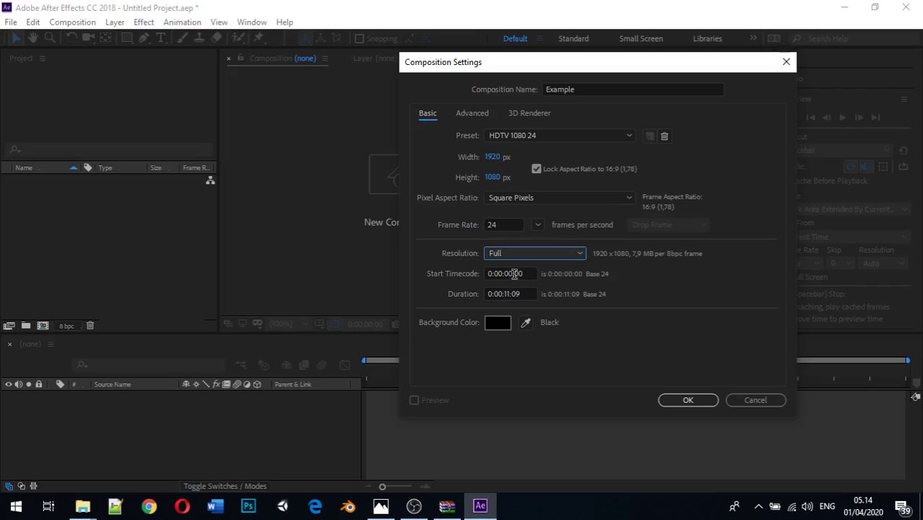
pyautogui.click(514, 273)
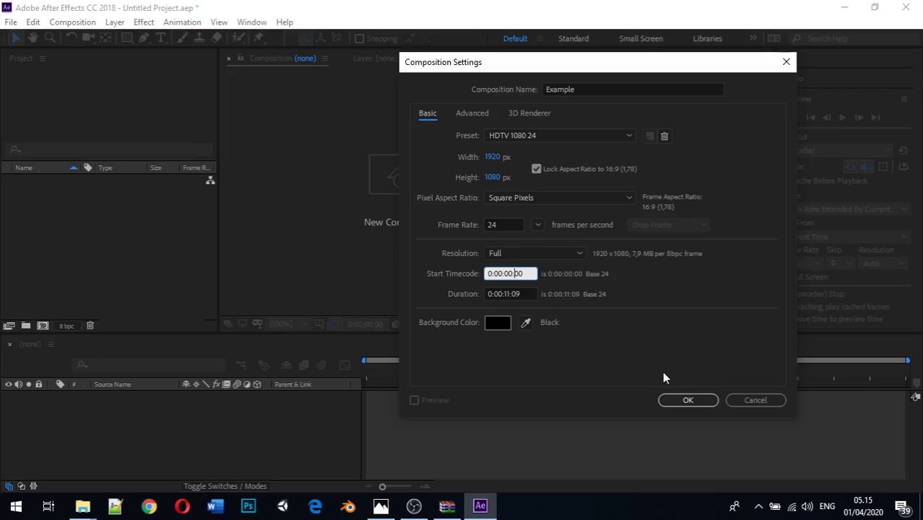
pyautogui.click(688, 401)
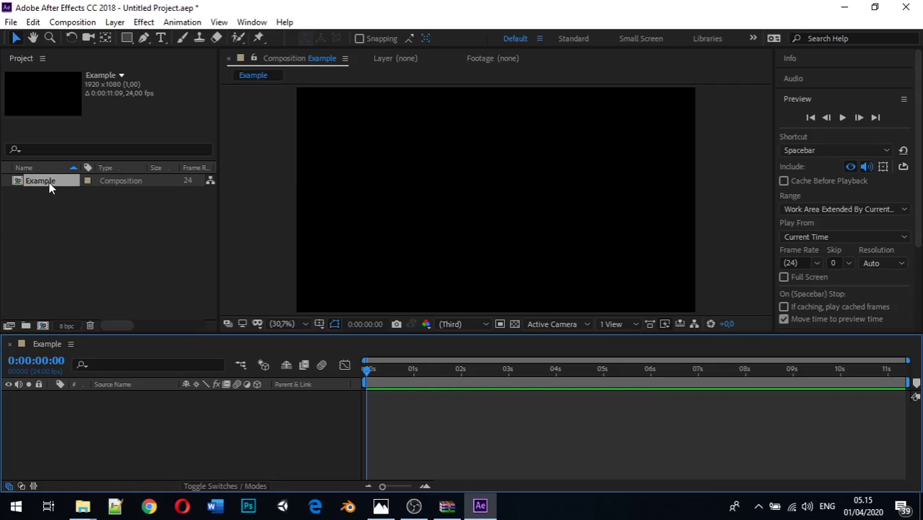
# Step: Delete the Example composition from the project
pyautogui.rightClick(60, 220)
pyautogui.click(44, 193)
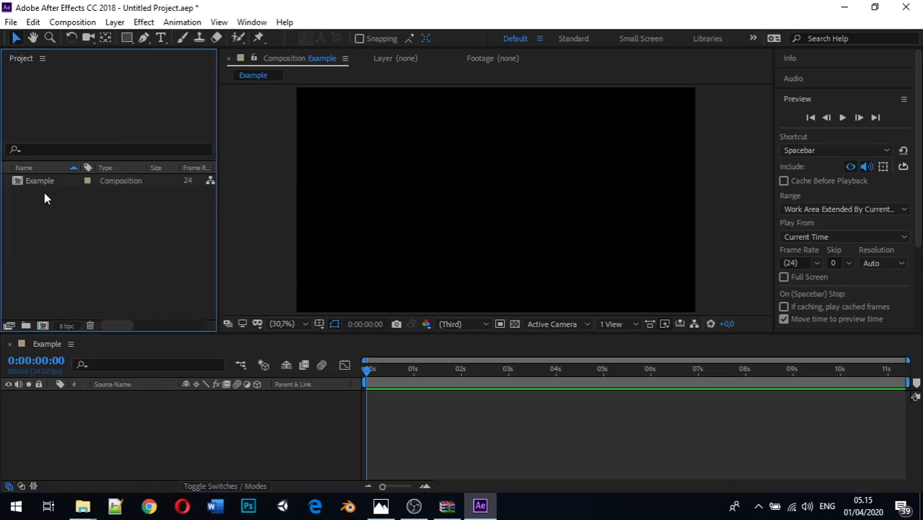
pyautogui.rightClick(44, 214)
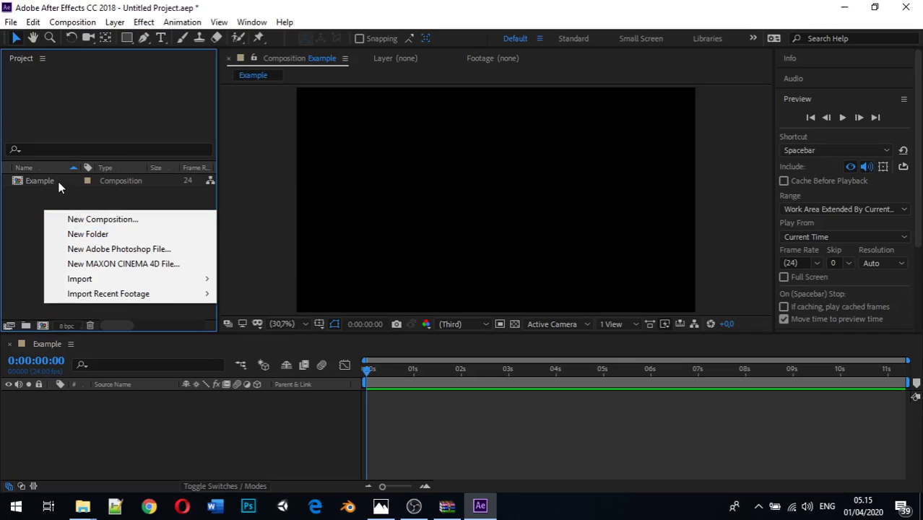
pyautogui.click(59, 187)
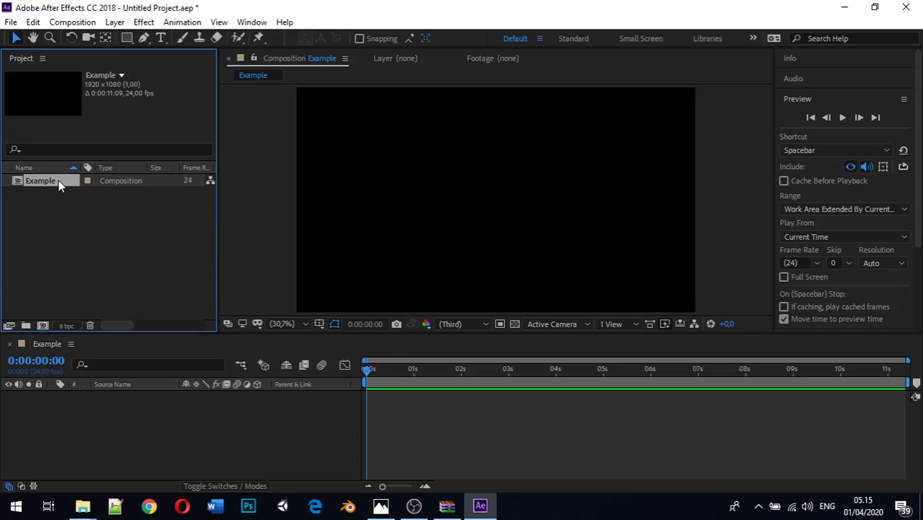
pyautogui.press('Delete')
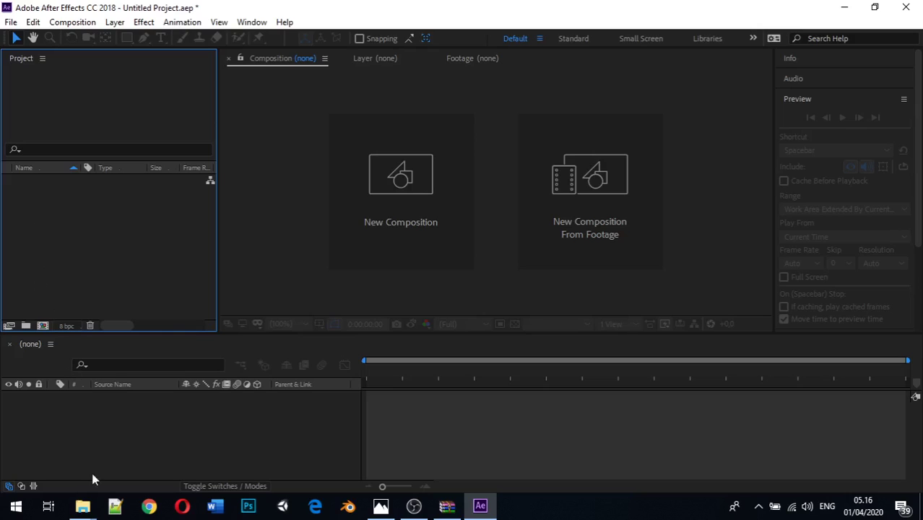
# Step: Switch to File Explorer, close the PBR Texture folder window and bring up the Bahan Editing folder
pyautogui.moveTo(91, 507)
pyautogui.moveTo(278, 431)
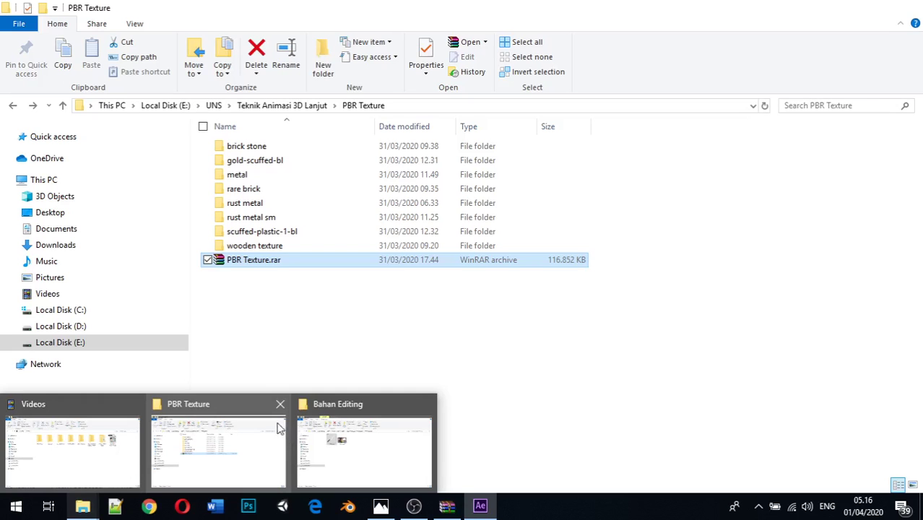
pyautogui.click(281, 407)
pyautogui.click(231, 433)
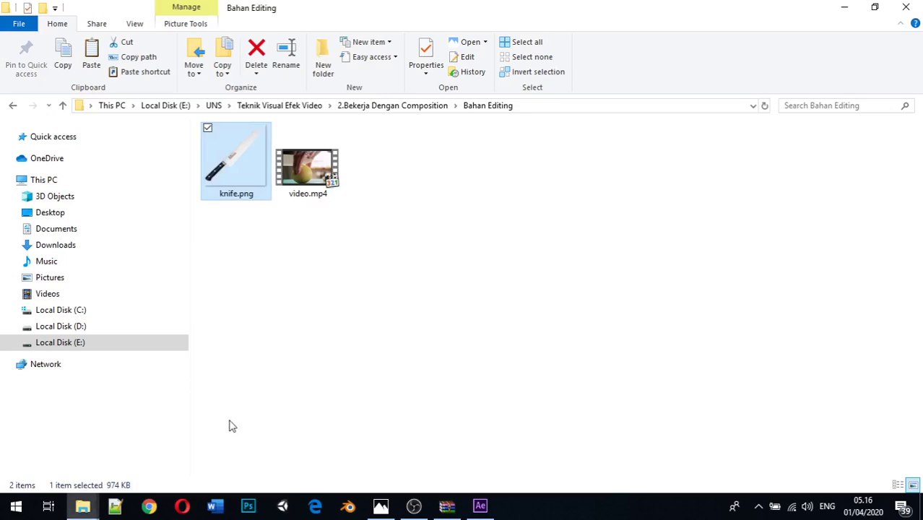
# Step: Import knife.png and video.mp4 from the Bahan Editing folder into the After Effects project and check each file's details
pyautogui.click(332, 248)
pyautogui.moveTo(470, 214); pyautogui.dragTo(254, 167)
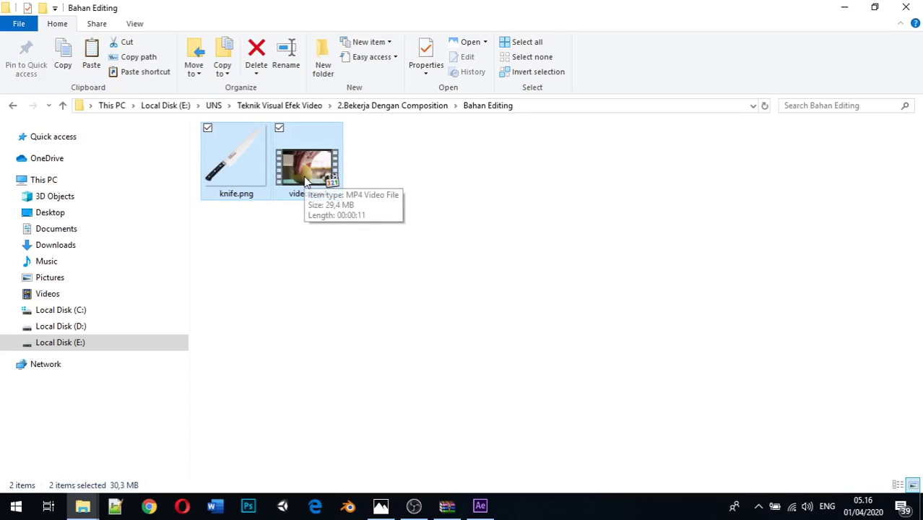
pyautogui.moveTo(307, 182); pyautogui.dragTo(71, 255)
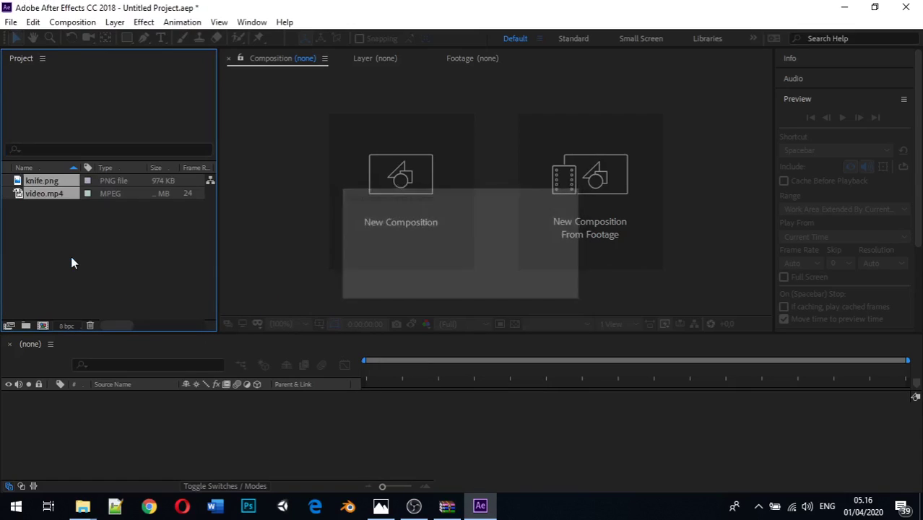
pyautogui.click(52, 211)
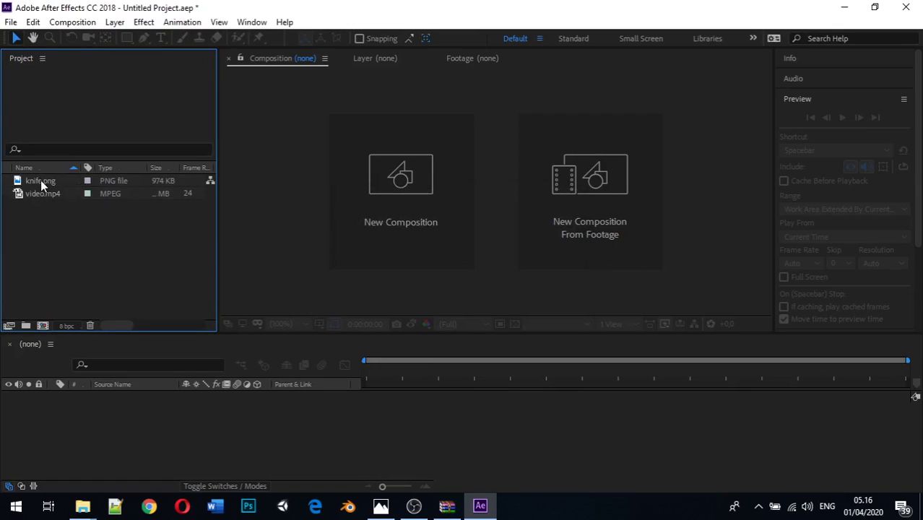
pyautogui.click(41, 182)
pyautogui.click(43, 197)
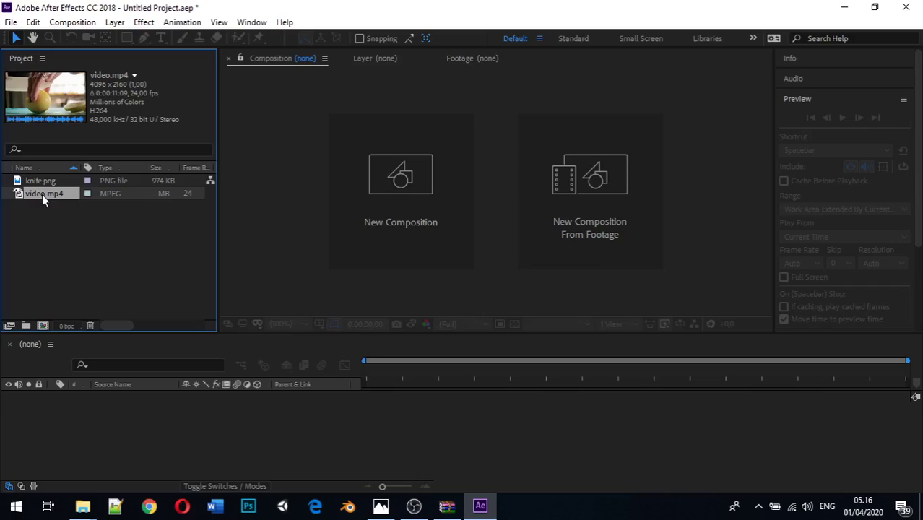
pyautogui.click(62, 236)
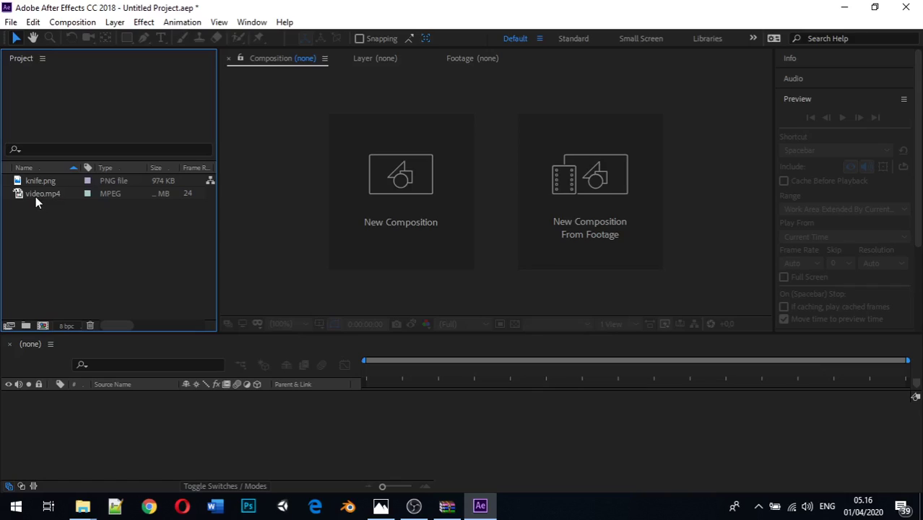
pyautogui.moveTo(35, 199); pyautogui.dragTo(350, 178)
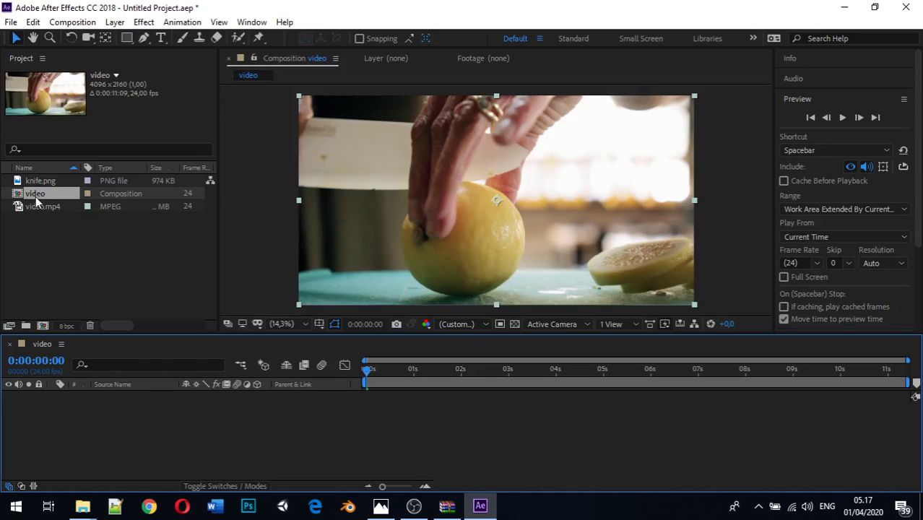
pyautogui.click(113, 255)
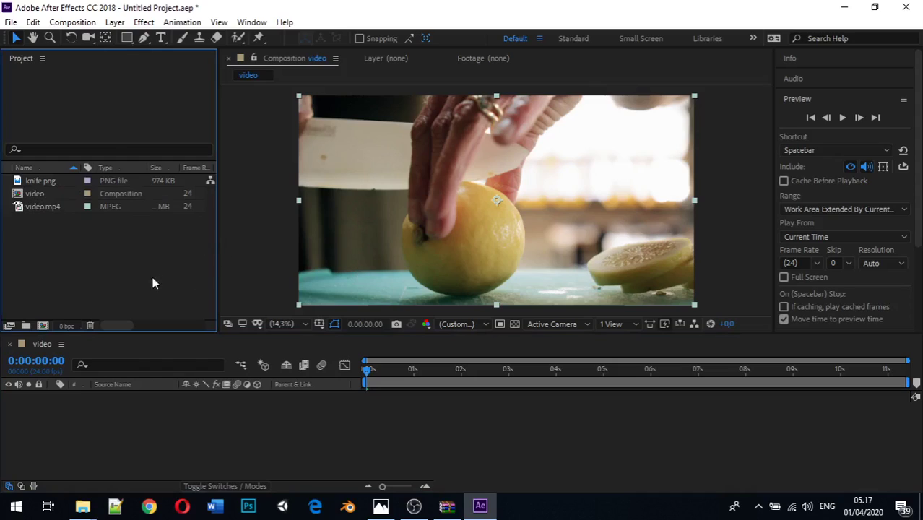
pyautogui.hotkey('ctrl', 'z')
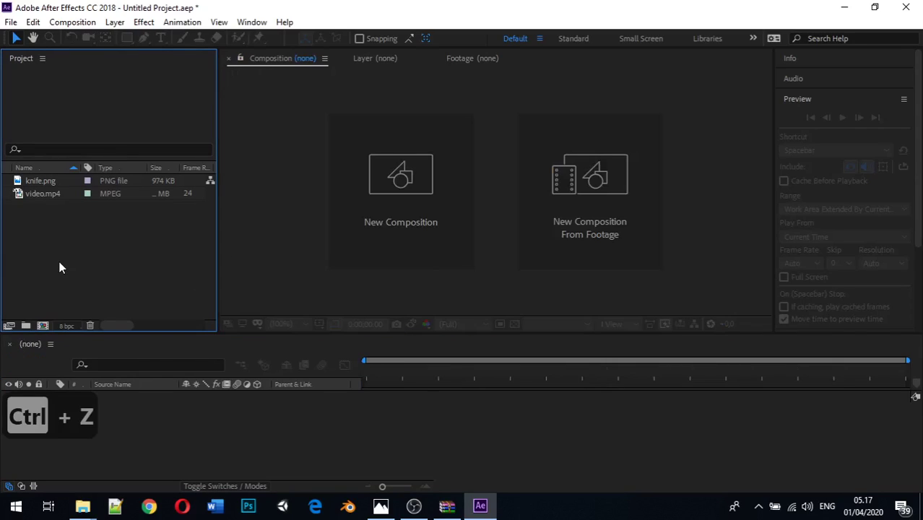
# Step: Create a composition from video.mp4 by placing the footage in the empty timeline
pyautogui.click(52, 199)
pyautogui.moveTo(50, 200); pyautogui.dragTo(117, 420)
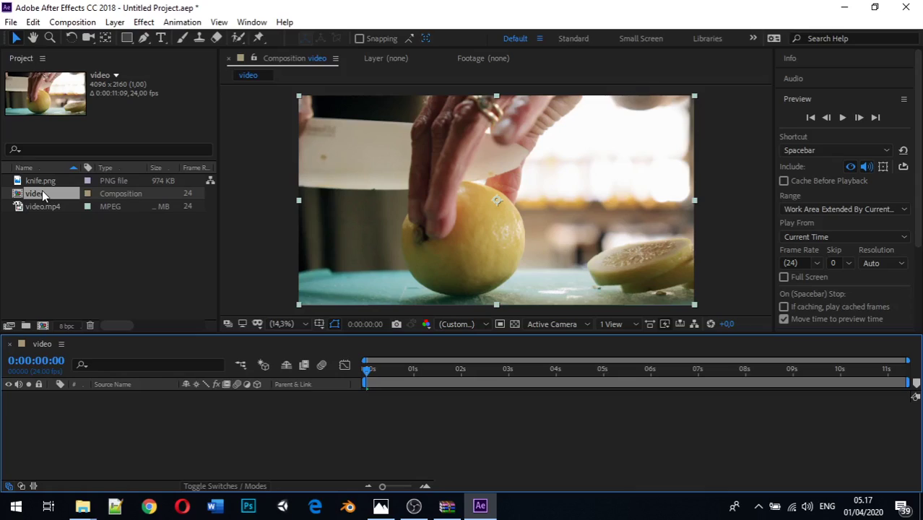
pyautogui.click(51, 229)
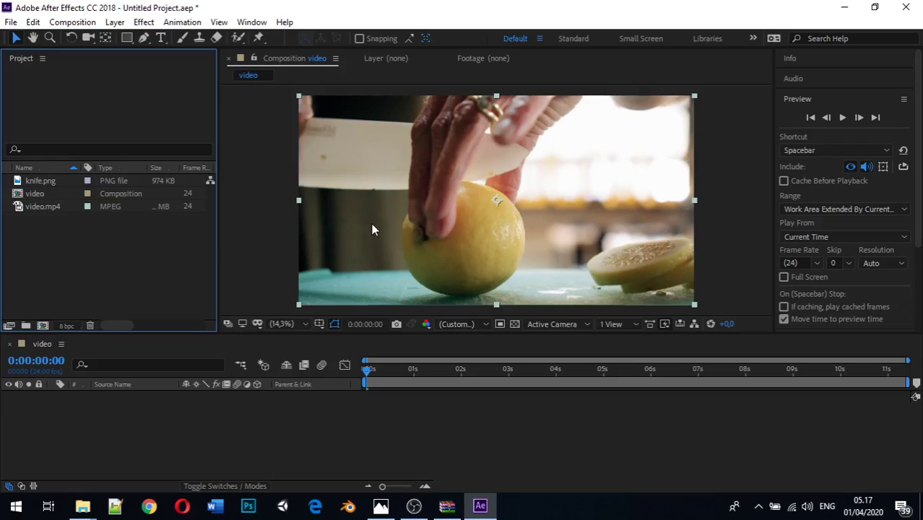
# Step: Review the video composition's settings and close them without making changes
pyautogui.click(40, 202)
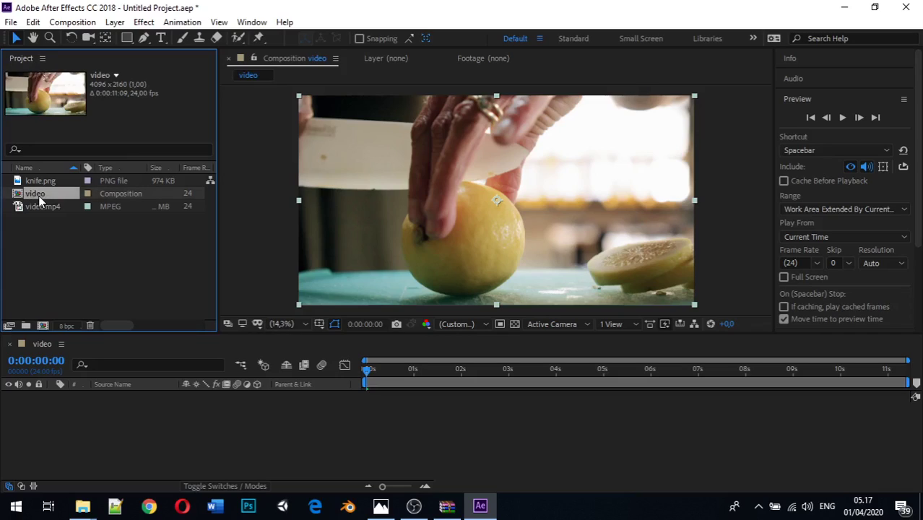
pyautogui.rightClick(40, 200)
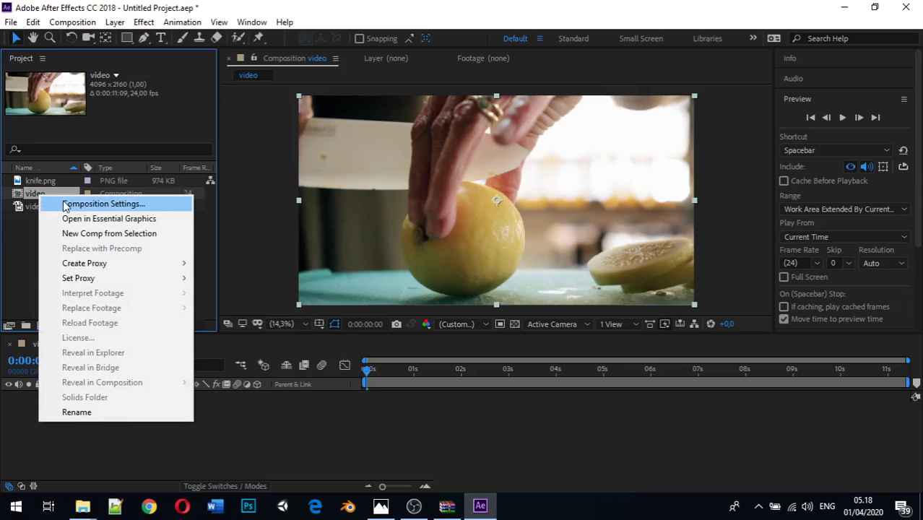
pyautogui.click(66, 205)
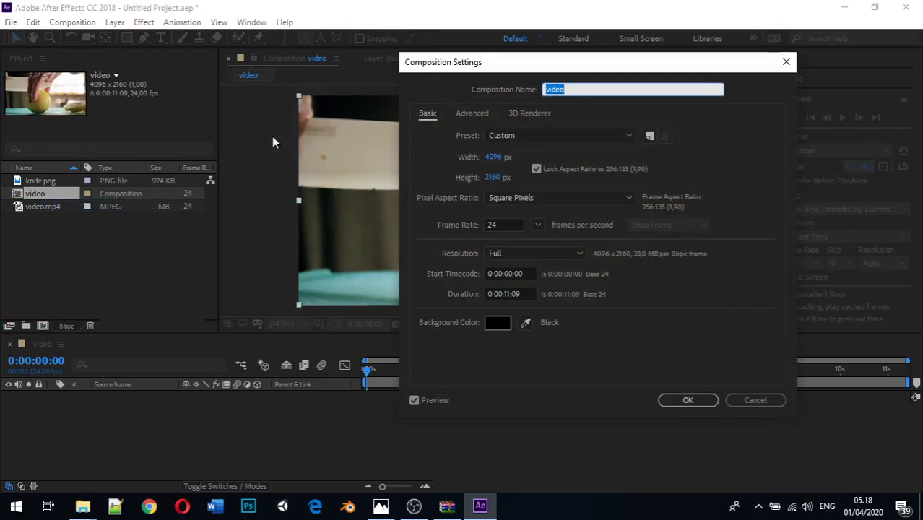
pyautogui.moveTo(424, 63); pyautogui.dragTo(228, 89)
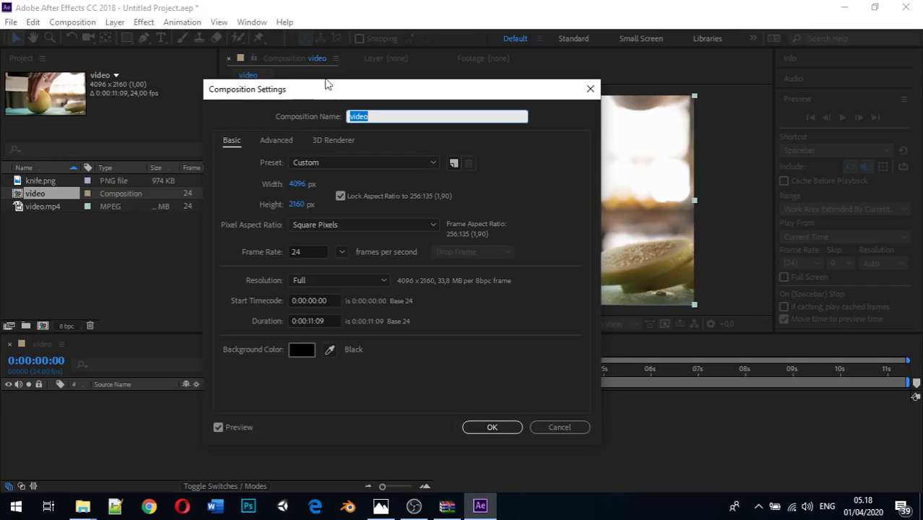
pyautogui.click(556, 425)
# Step: Open the video composition's settings again and choose the HDTV 1080 29.97 preset
pyautogui.click(248, 148)
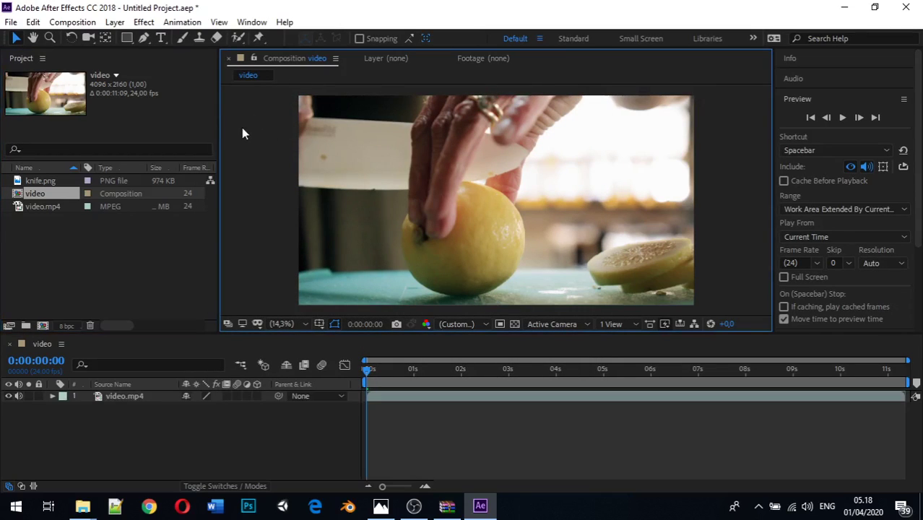
pyautogui.rightClick(241, 130)
pyautogui.click(271, 159)
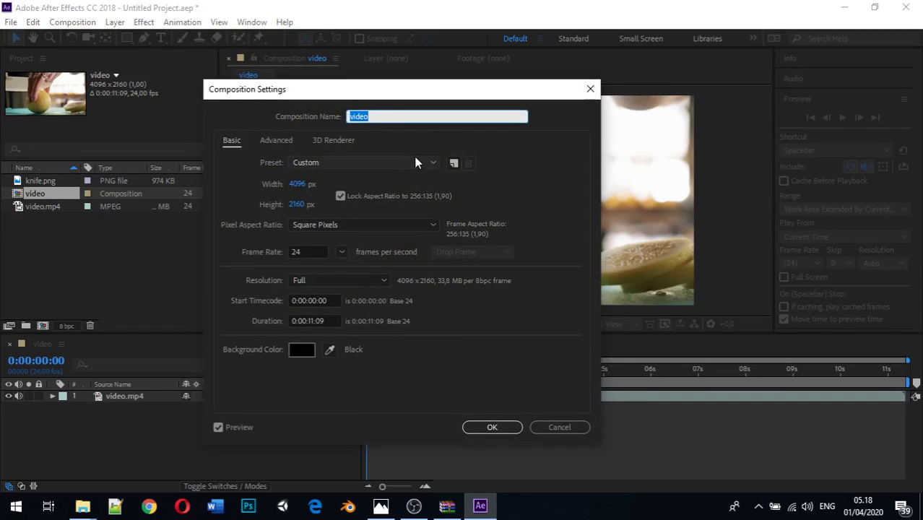
pyautogui.click(432, 165)
pyautogui.scroll(-5, 390, 274)
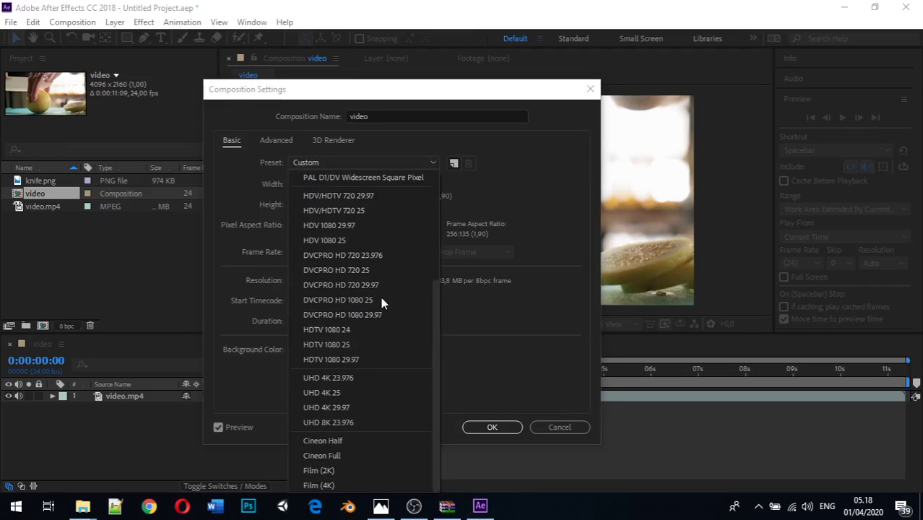
pyautogui.click(350, 360)
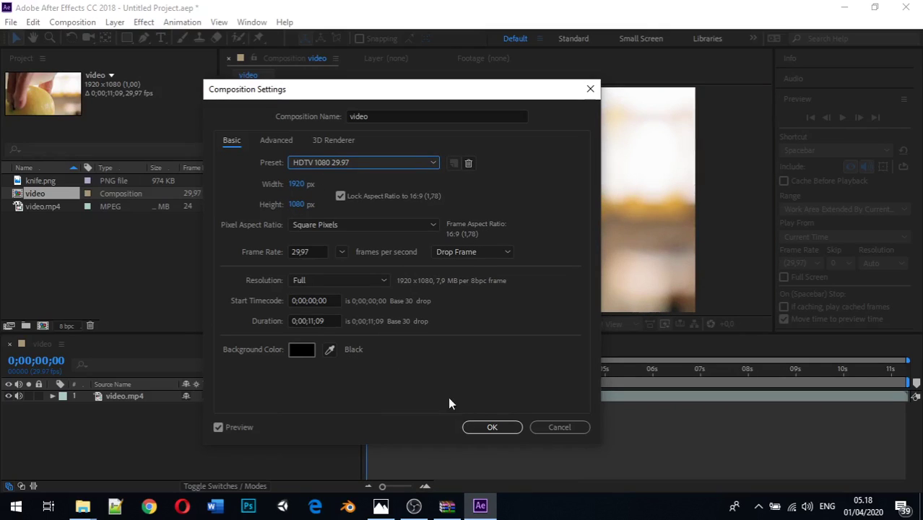
# Step: Rename the composition as Comp1 and accept its settings
pyautogui.click(369, 115)
pyautogui.doubleClick(369, 116)
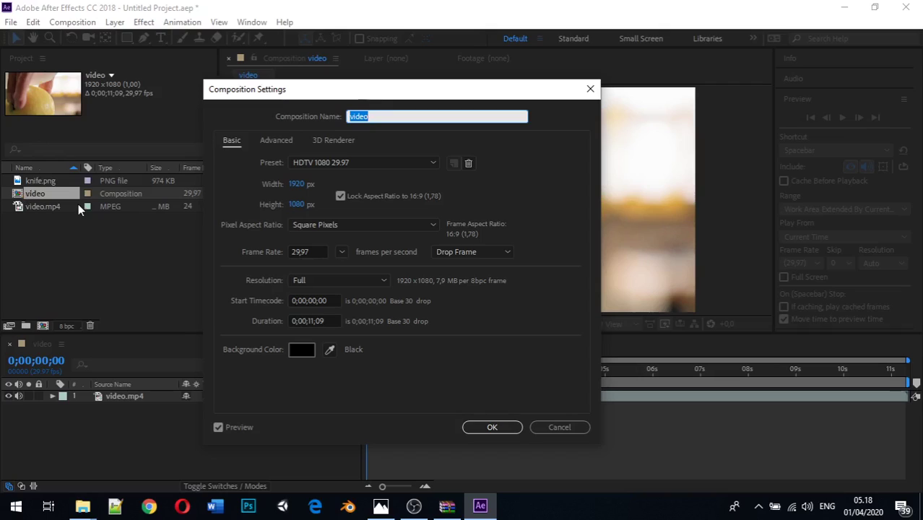
pyautogui.write('C')
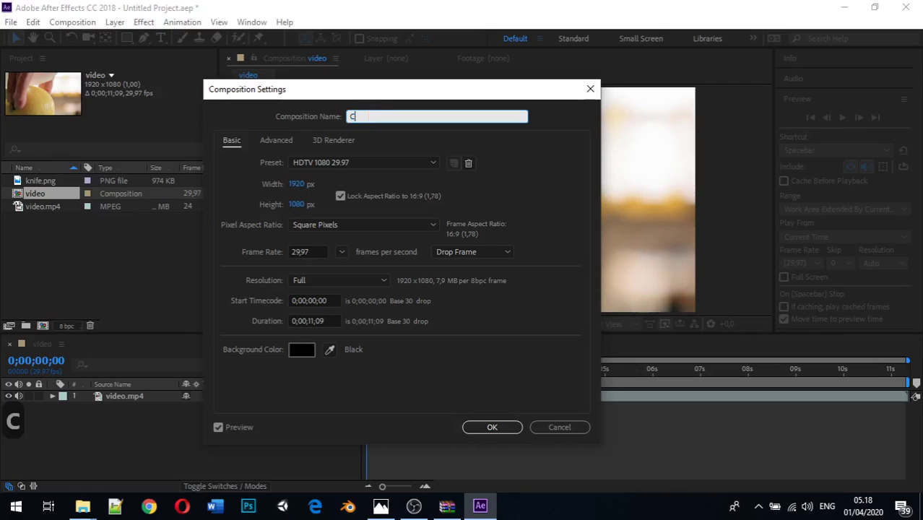
pyautogui.write('omp1')
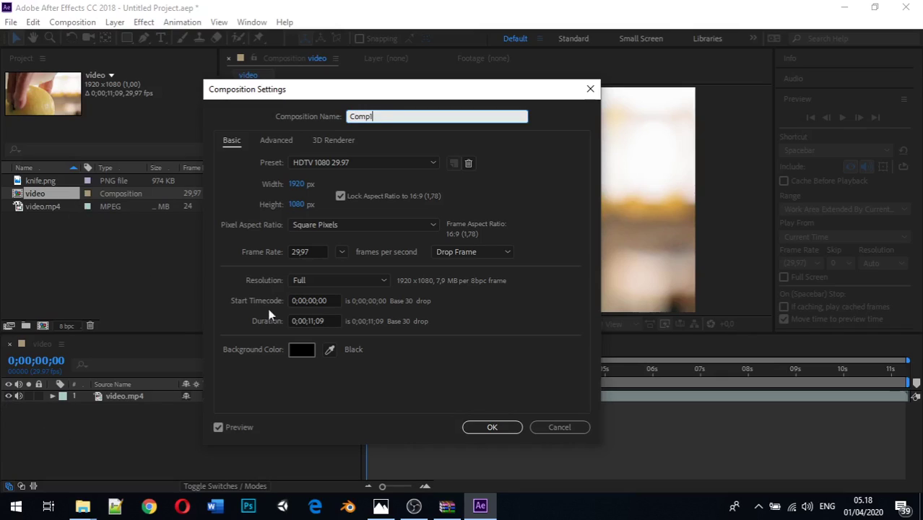
pyautogui.click(486, 427)
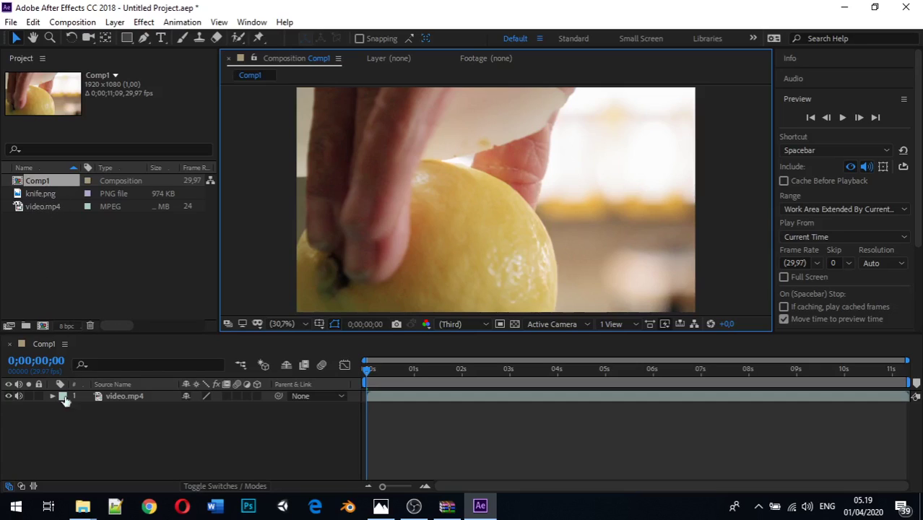
pyautogui.click(99, 229)
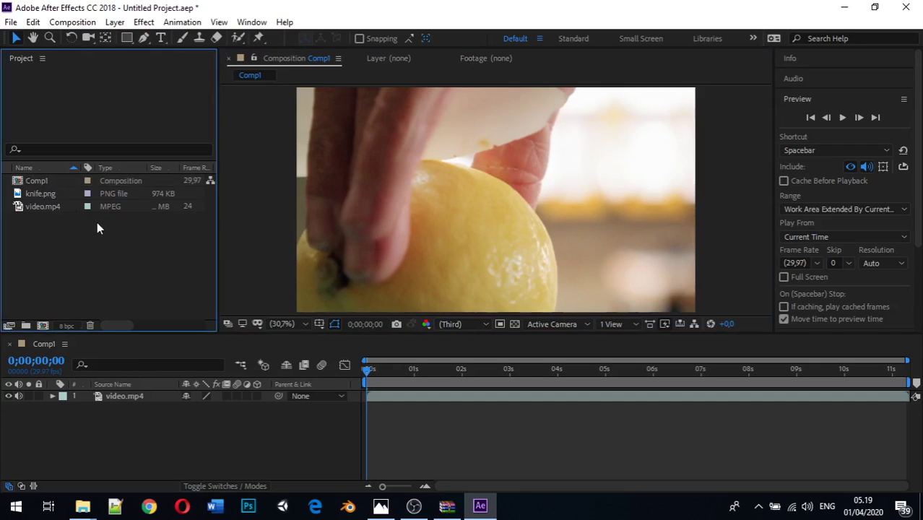
pyautogui.click(75, 182)
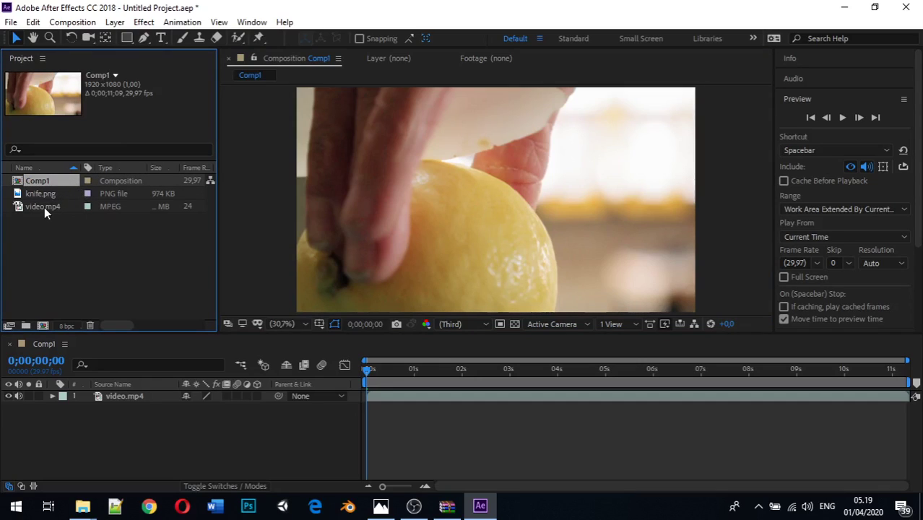
pyautogui.doubleClick(62, 182)
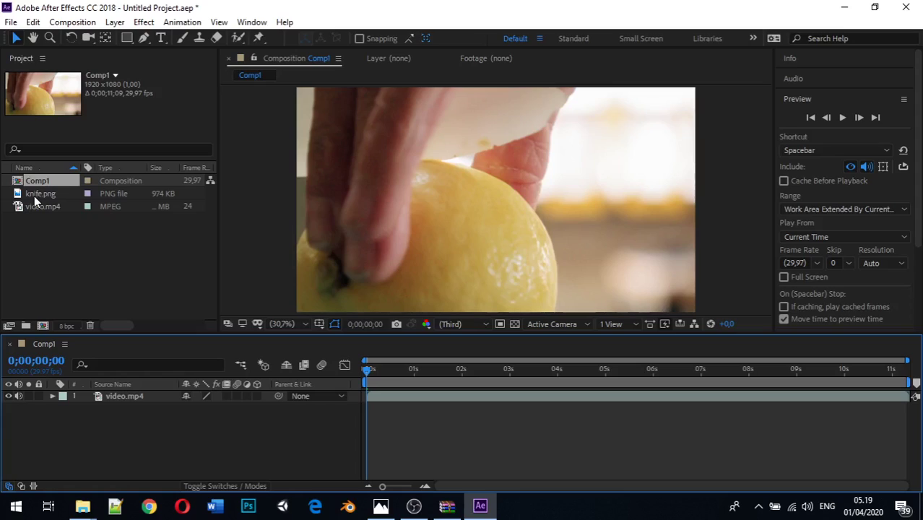
pyautogui.click(329, 168)
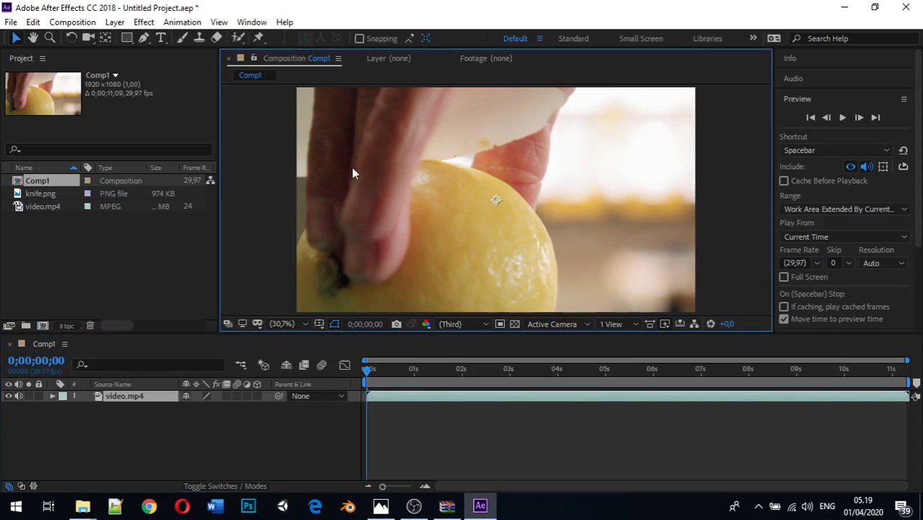
pyautogui.click(153, 396)
pyautogui.click(190, 227)
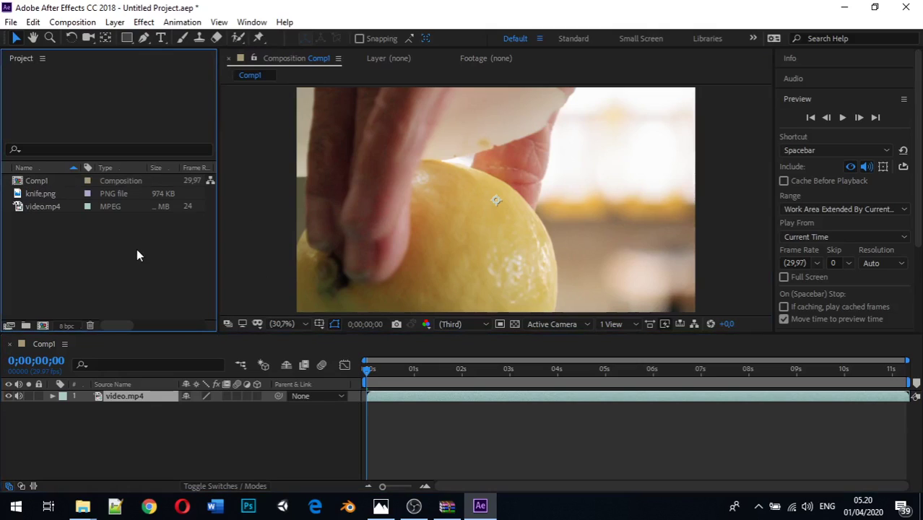
# Step: Add knife.png to Comp1 as a layer above video.mp4, placing it over the lemon and hand
pyautogui.click(43, 193)
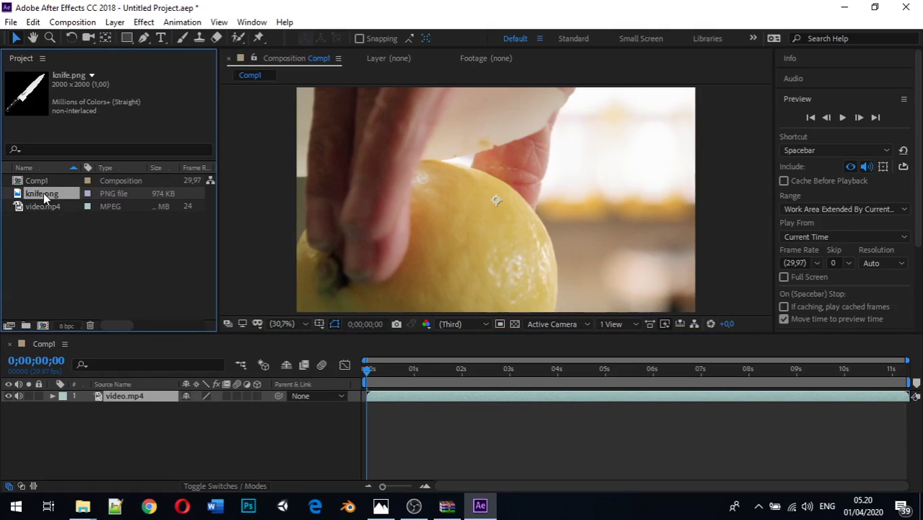
pyautogui.moveTo(43, 193); pyautogui.dragTo(431, 208)
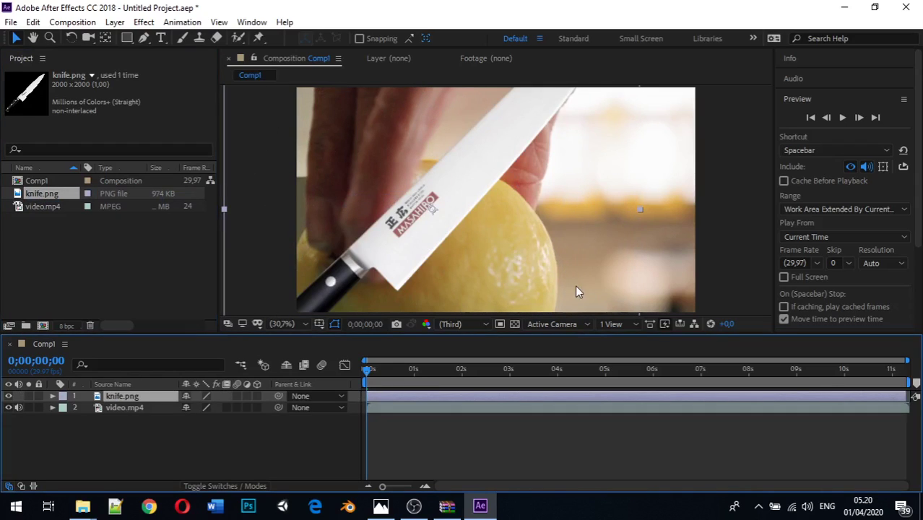
pyautogui.scroll(-5, 498, 237)
pyautogui.scroll(3, 500, 241)
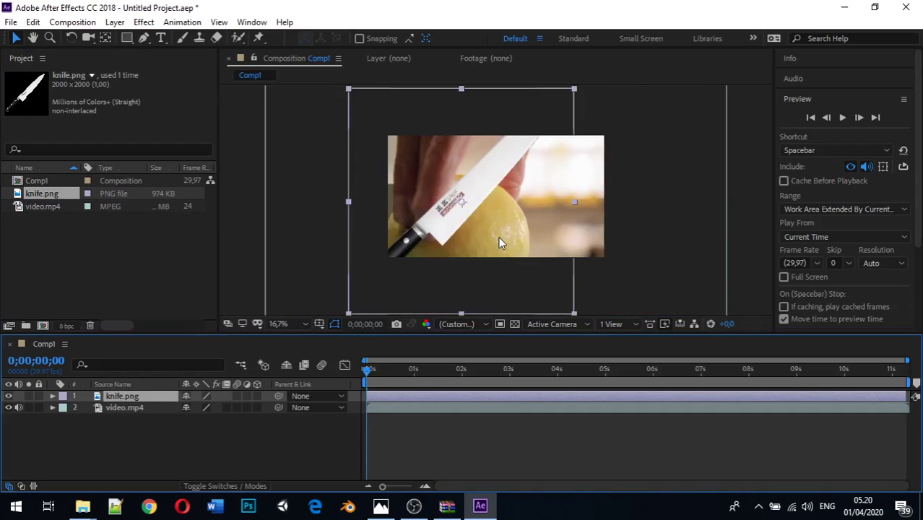
pyautogui.scroll(2, 498, 244)
pyautogui.scroll(-2, 498, 244)
# Step: Change Comp1's preset to HDTV 1080 24, accept the settings and select the video.mp4 layer
pyautogui.click(41, 180)
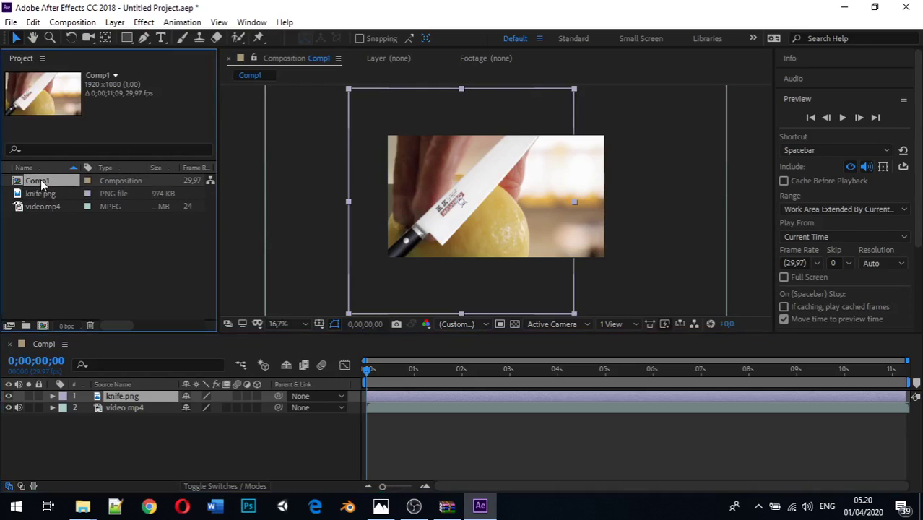
pyautogui.rightClick(41, 181)
pyautogui.click(59, 187)
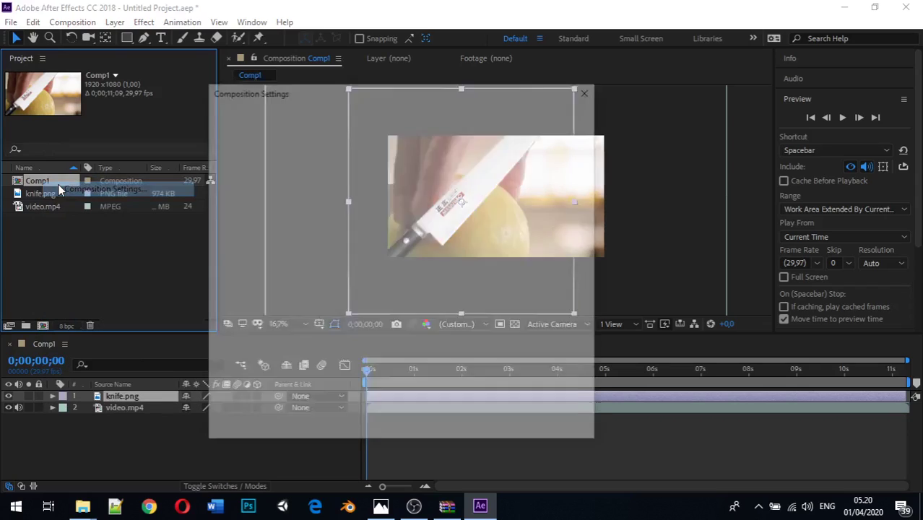
pyautogui.click(393, 160)
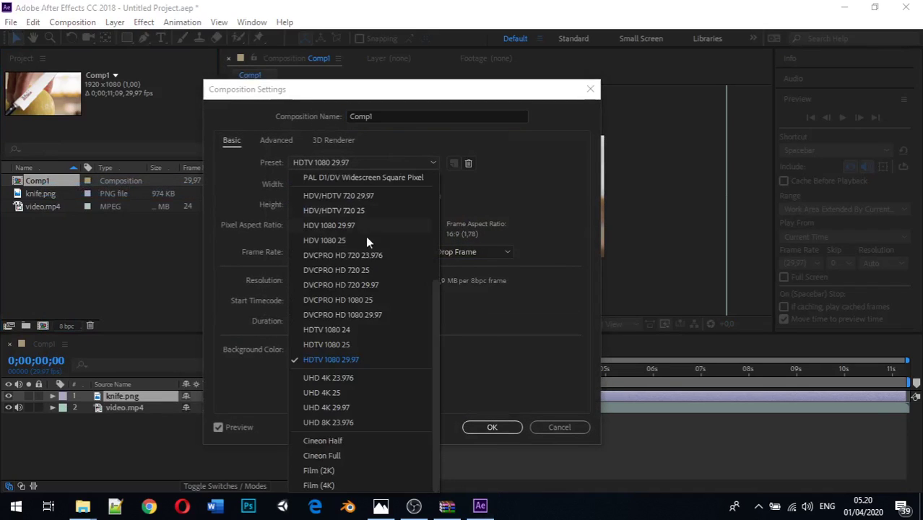
pyautogui.click(334, 329)
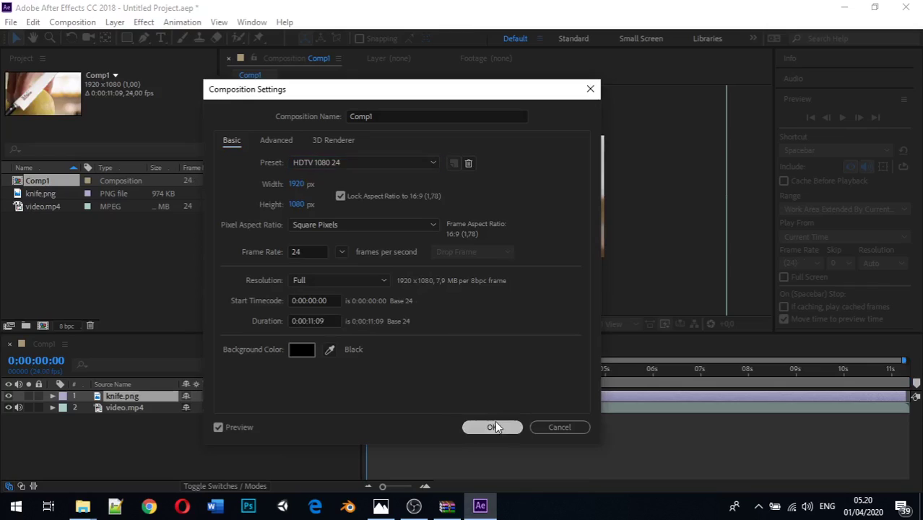
pyautogui.click(493, 425)
pyautogui.click(326, 183)
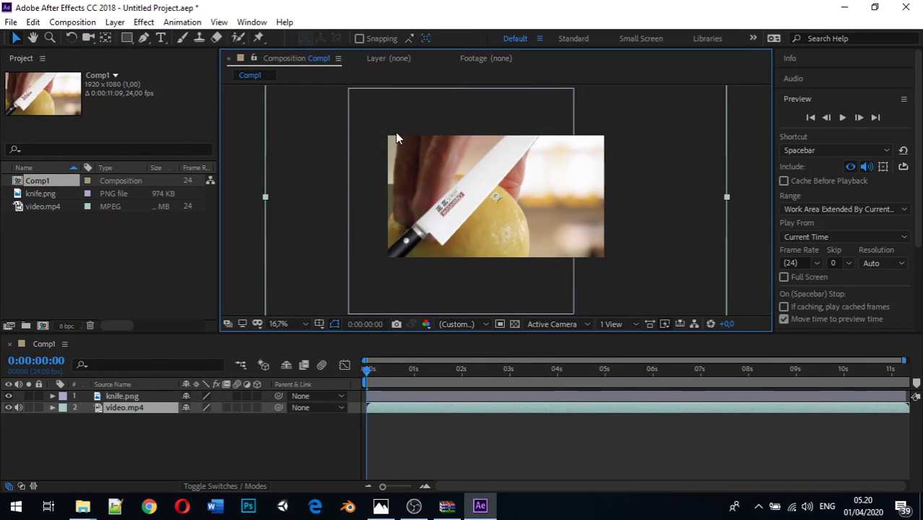
# Step: Delete the video.mp4 and knife.png layers from Comp1
pyautogui.press('Delete')
pyautogui.click(436, 169)
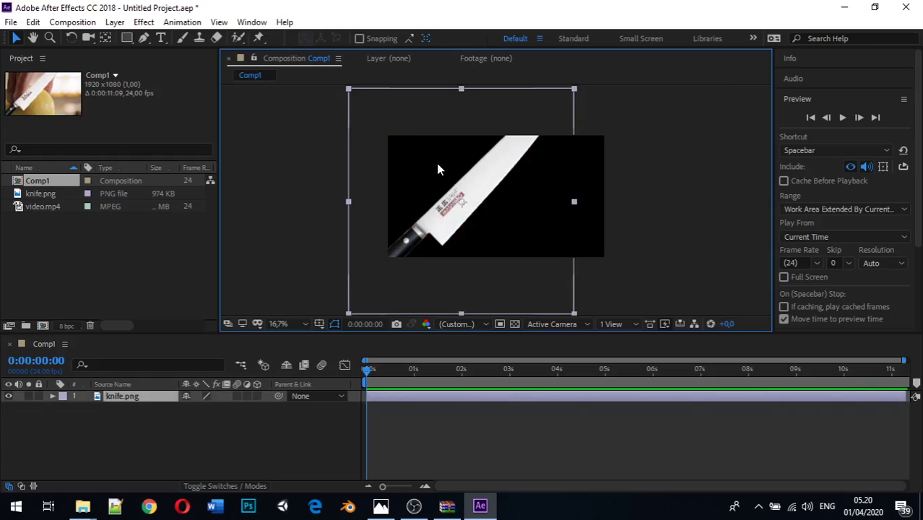
pyautogui.press('Delete')
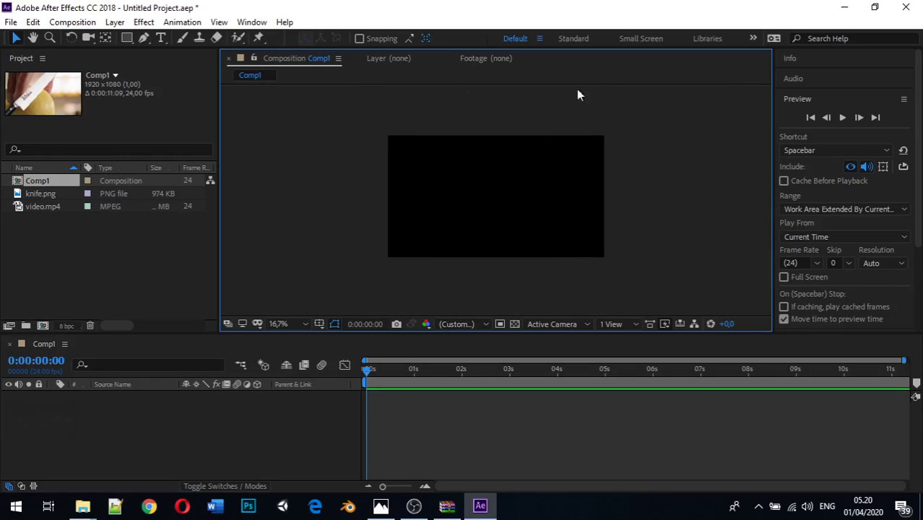
# Step: Add video.mp4 to Comp1 as a layer and scale it down proportionally to fit the width of the frame
pyautogui.moveTo(55, 206); pyautogui.dragTo(113, 402)
pyautogui.scroll(-2, 413, 184)
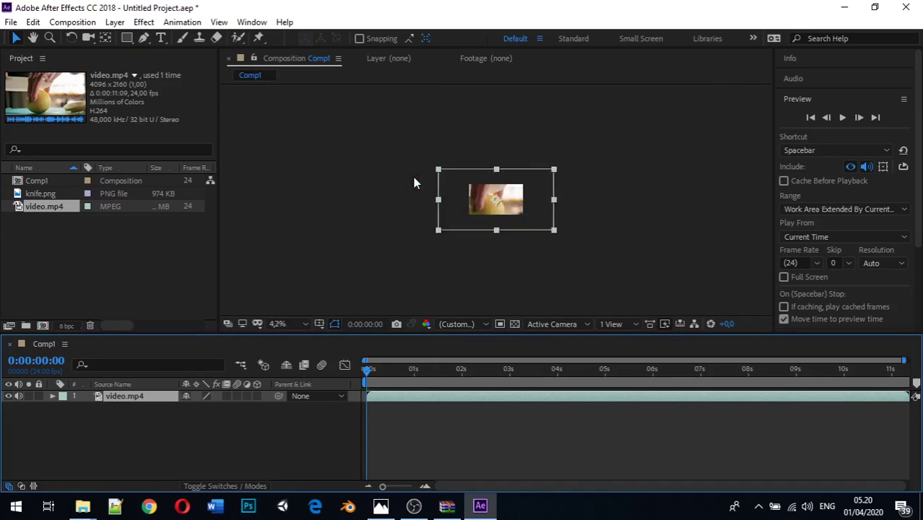
pyautogui.scroll(1, 413, 183)
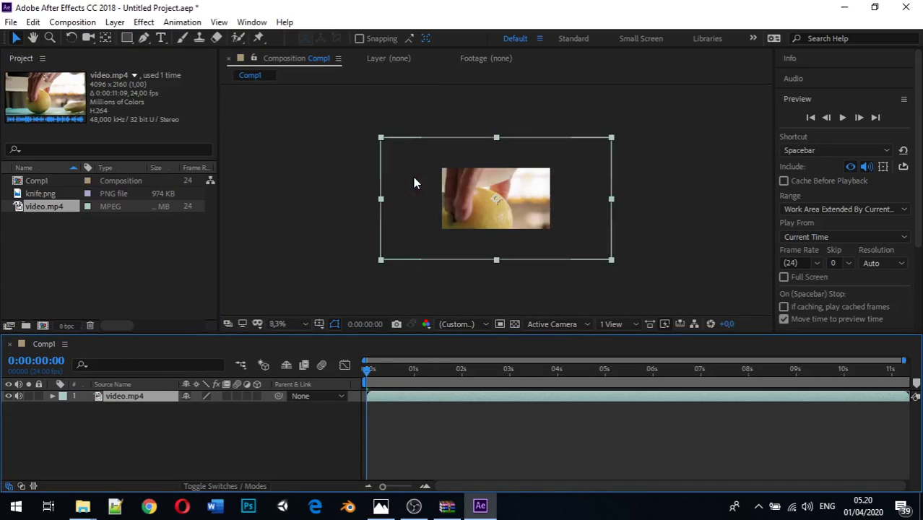
pyautogui.click(610, 140)
pyautogui.moveTo(610, 140); pyautogui.dragTo(560, 168)
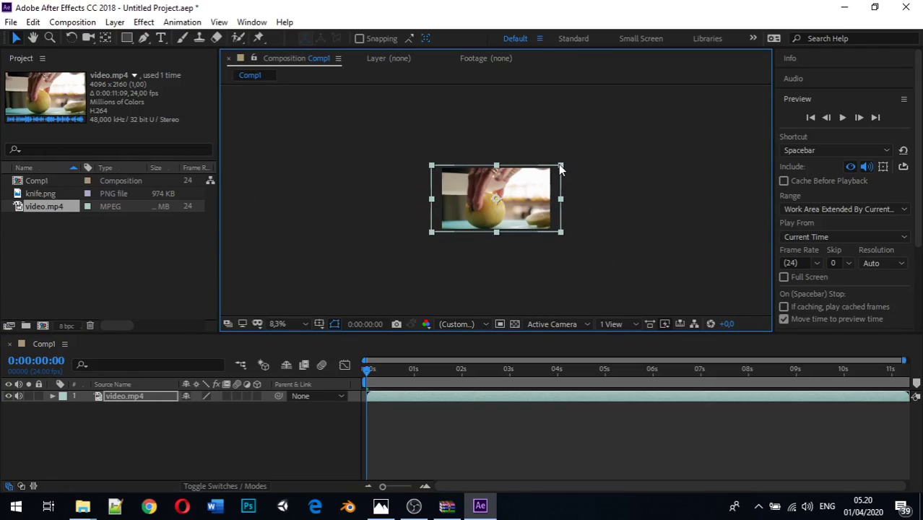
pyautogui.moveTo(558, 164); pyautogui.dragTo(556, 167)
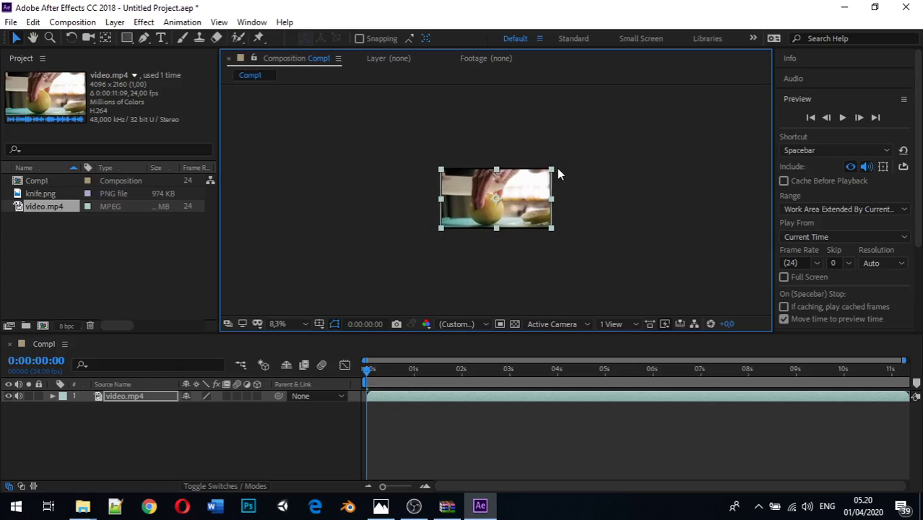
pyautogui.scroll(3, 556, 166)
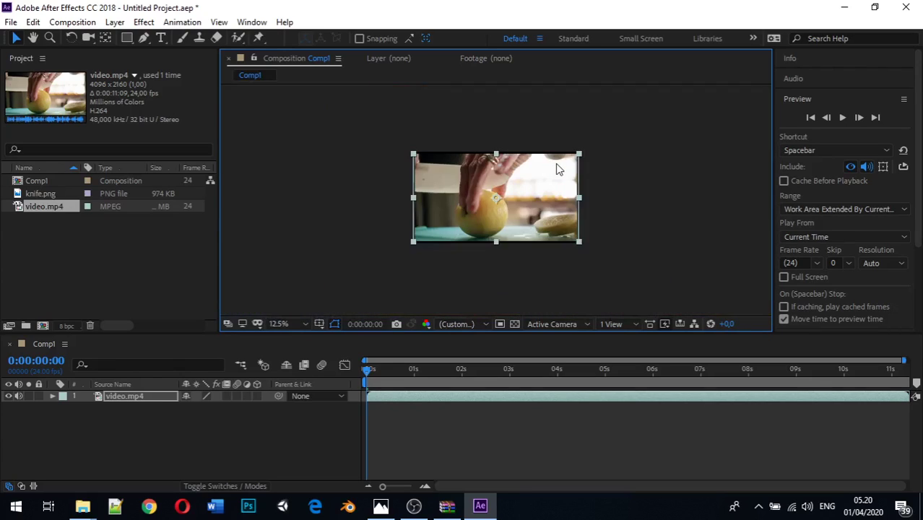
pyautogui.click(290, 215)
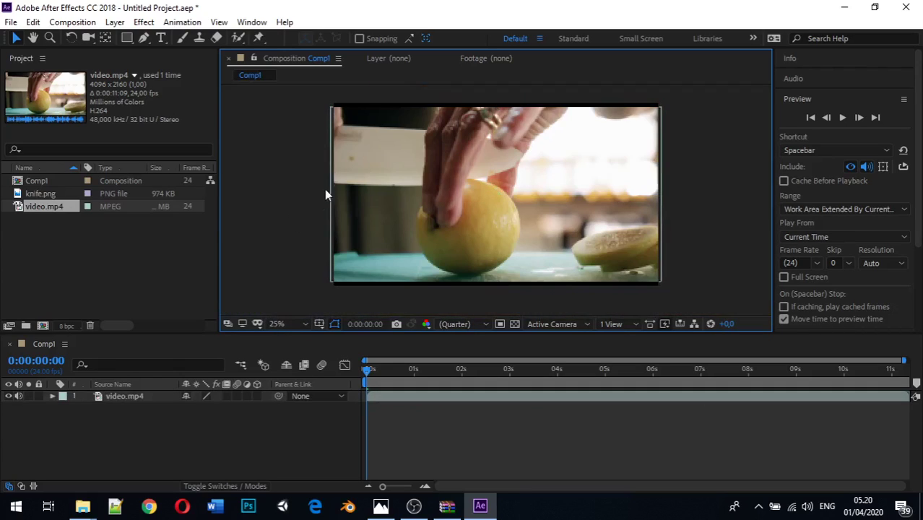
# Step: Add knife.png to the composition above video.mp4 and shrink it to roughly the size of the lemon
pyautogui.moveTo(54, 192); pyautogui.dragTo(460, 245)
pyautogui.scroll(-3, 461, 246)
pyautogui.scroll(1, 482, 221)
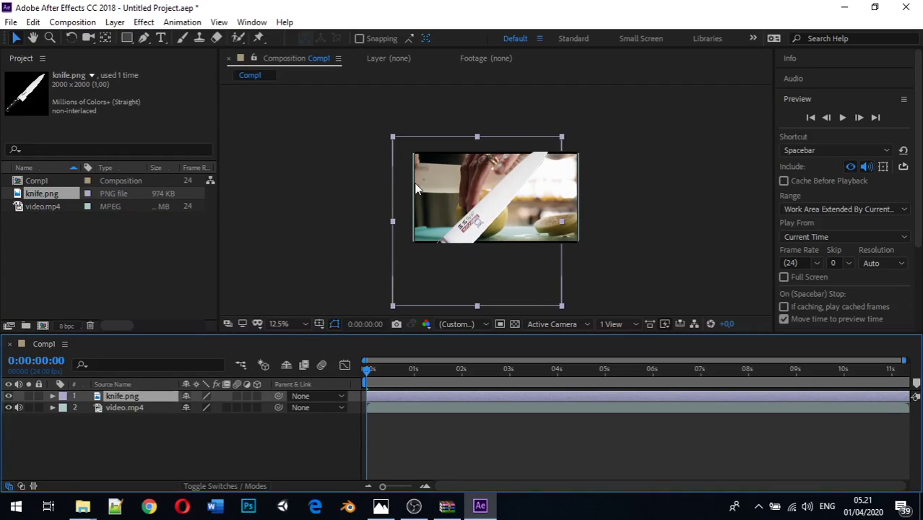
pyautogui.click(565, 141)
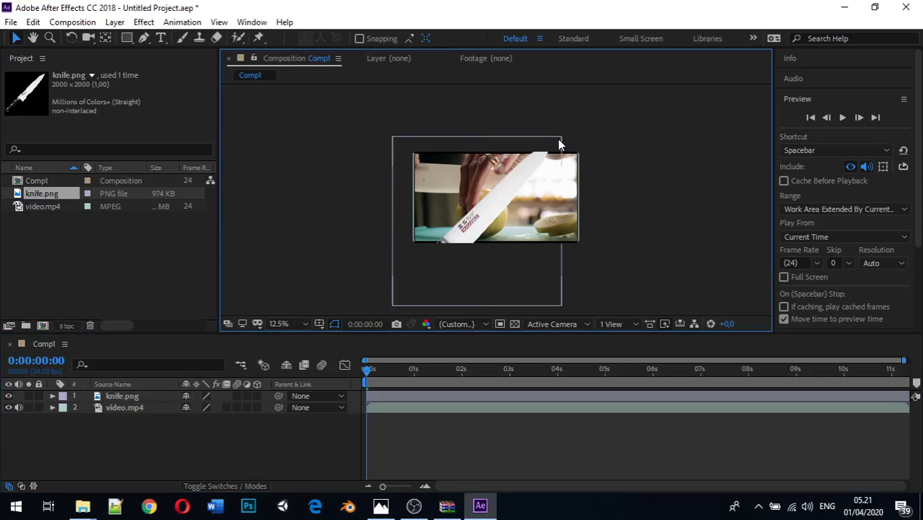
pyautogui.click(557, 139)
pyautogui.moveTo(561, 137); pyautogui.dragTo(495, 203)
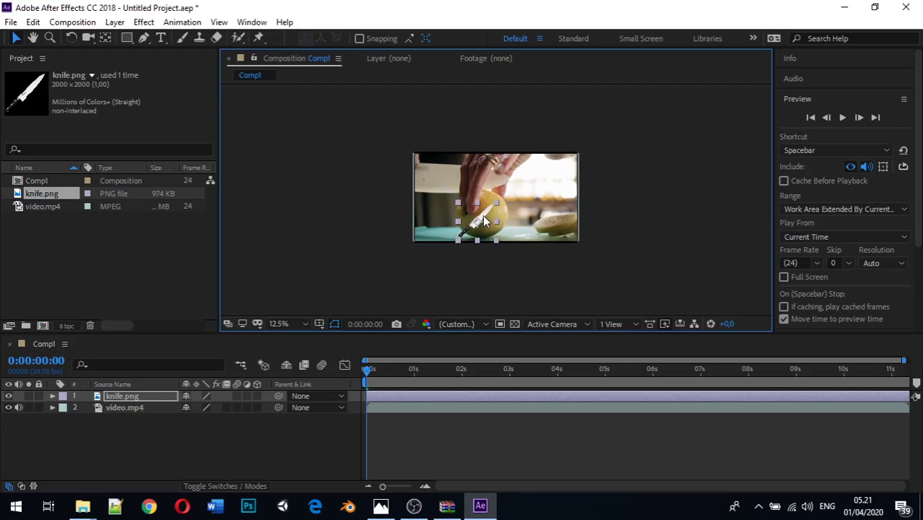
# Step: Move the small knife from the whole lemon to beside the cut lemon slices
pyautogui.scroll(6, 484, 220)
pyautogui.scroll(-7, 484, 220)
pyautogui.scroll(2, 484, 220)
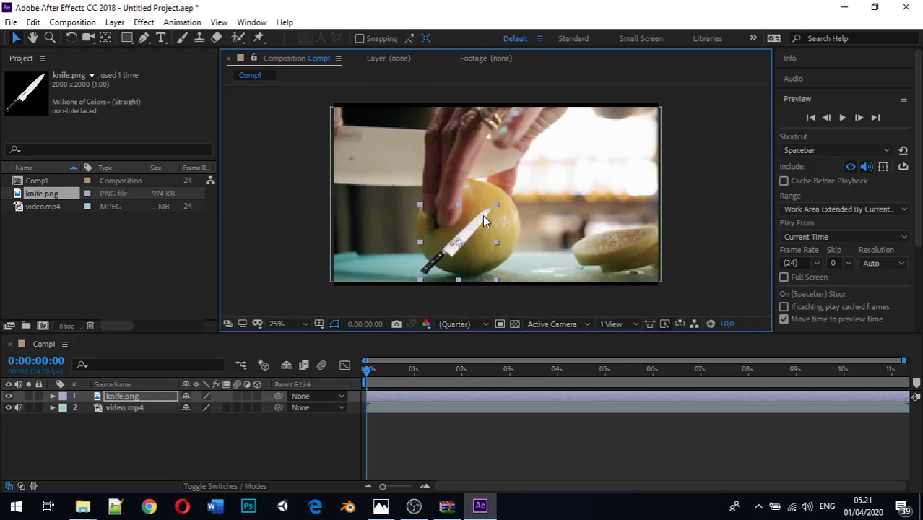
pyautogui.moveTo(475, 229); pyautogui.dragTo(590, 230)
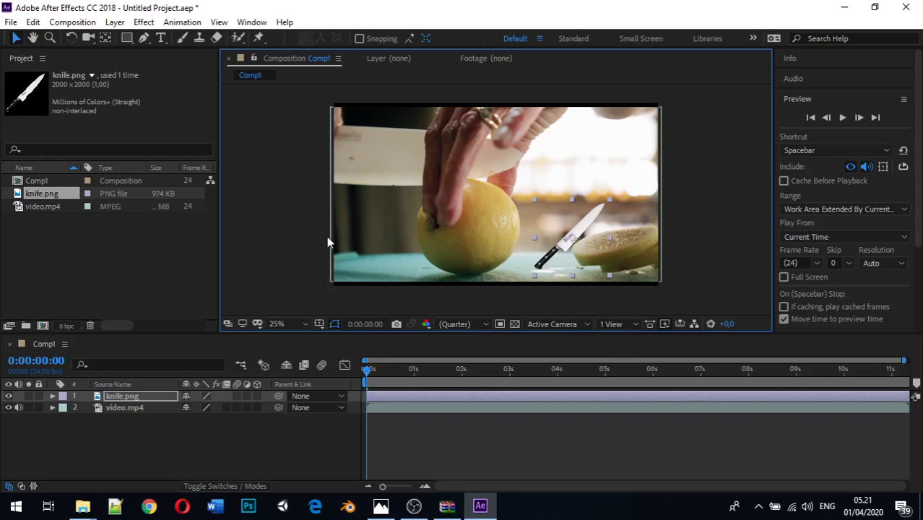
# Step: Replace the knife.png layer with a fresh full-size copy and order it above video.mp4
pyautogui.press('Delete')
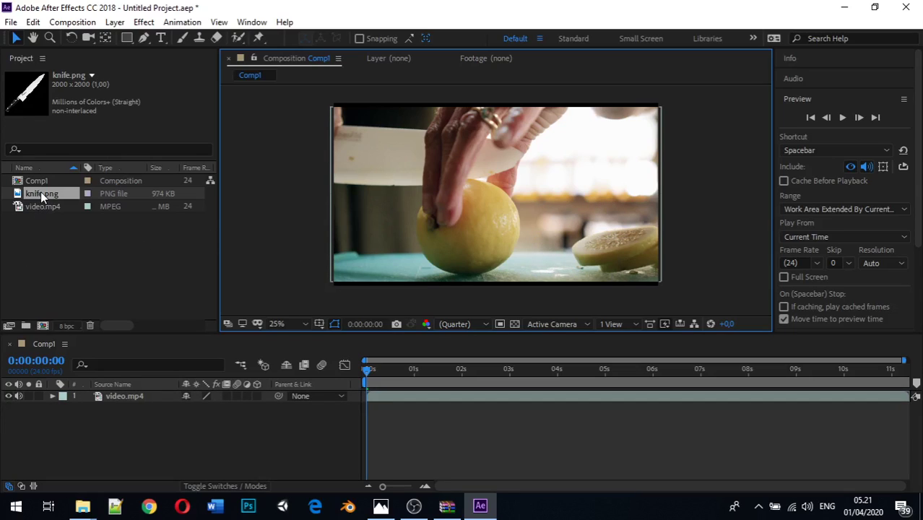
pyautogui.moveTo(40, 191); pyautogui.dragTo(58, 415)
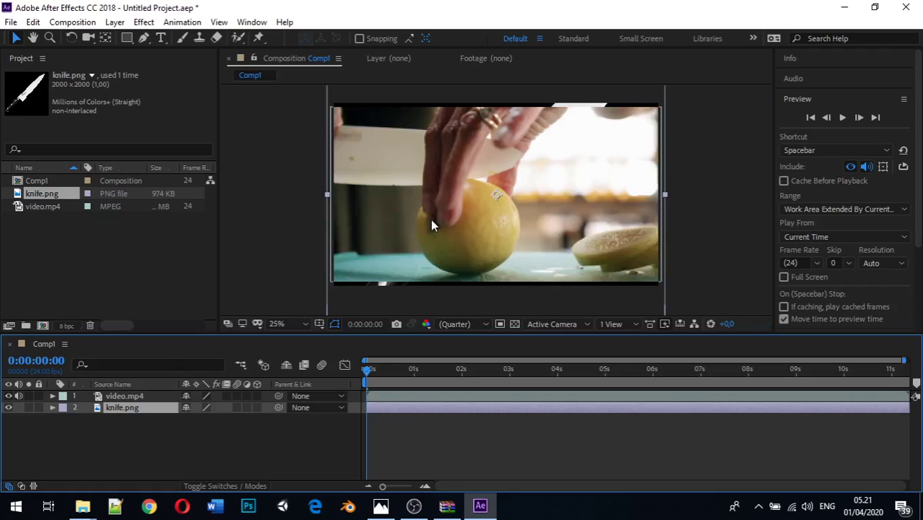
pyautogui.moveTo(116, 406); pyautogui.dragTo(130, 393)
# Step: Scale the knife.png layer down proportionally about its centre until the whole knife fits inside the frame
pyautogui.scroll(-2, 545, 189)
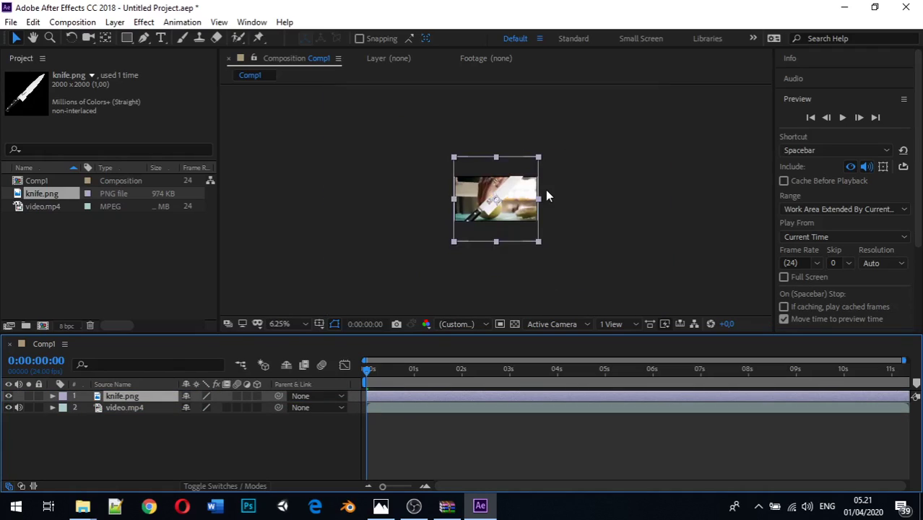
pyautogui.scroll(1, 545, 189)
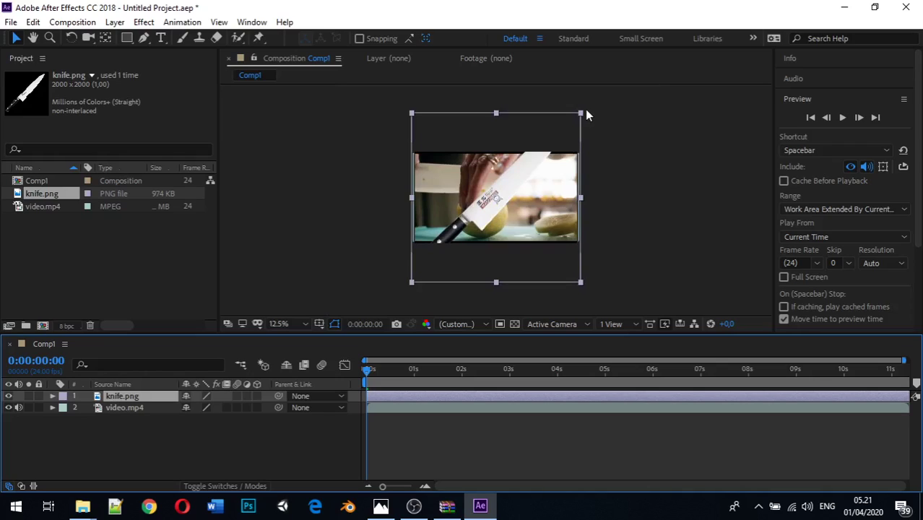
pyautogui.moveTo(580, 112); pyautogui.dragTo(531, 164)
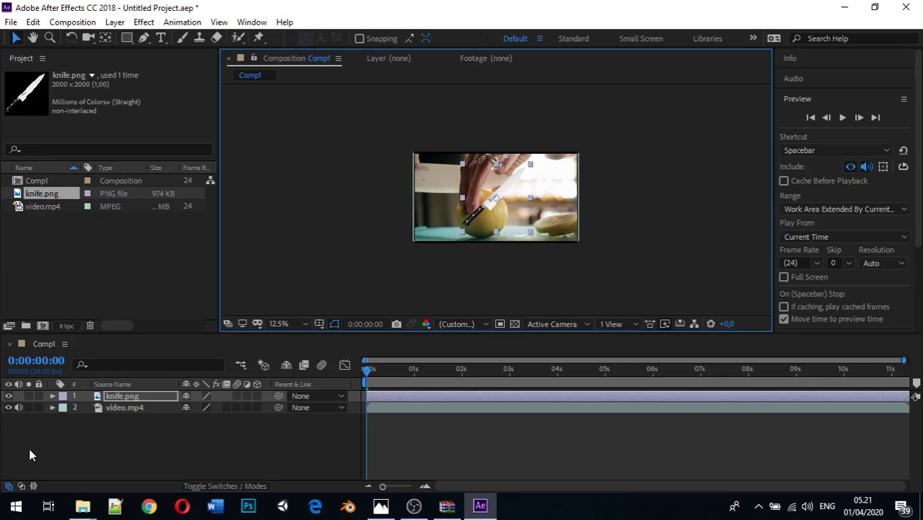
pyautogui.click(39, 180)
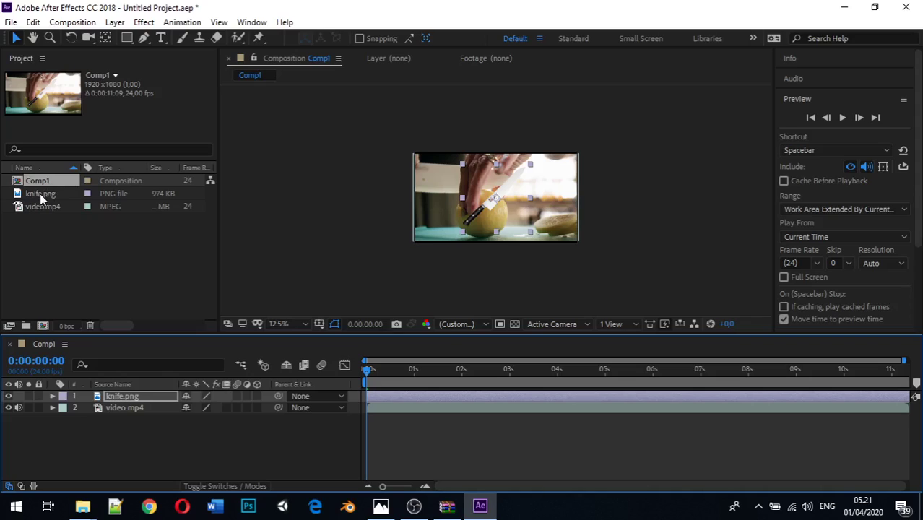
pyautogui.click(40, 194)
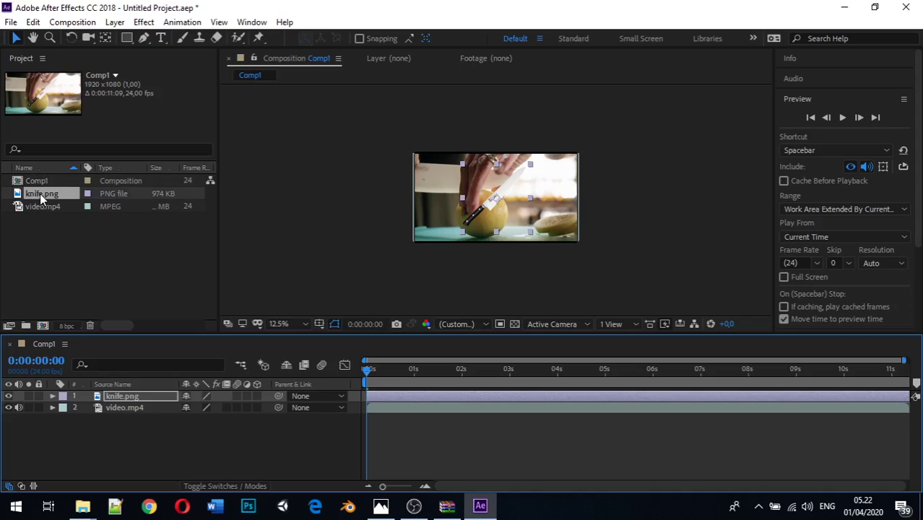
pyautogui.click(39, 193)
pyautogui.moveTo(37, 193)
pyautogui.mouseDown()
pyautogui.moveTo(510, 189)
pyautogui.moveTo(239, 208)
pyautogui.moveTo(32, 196)
pyautogui.moveTo(39, 441)
pyautogui.moveTo(54, 197)
pyautogui.mouseUp()
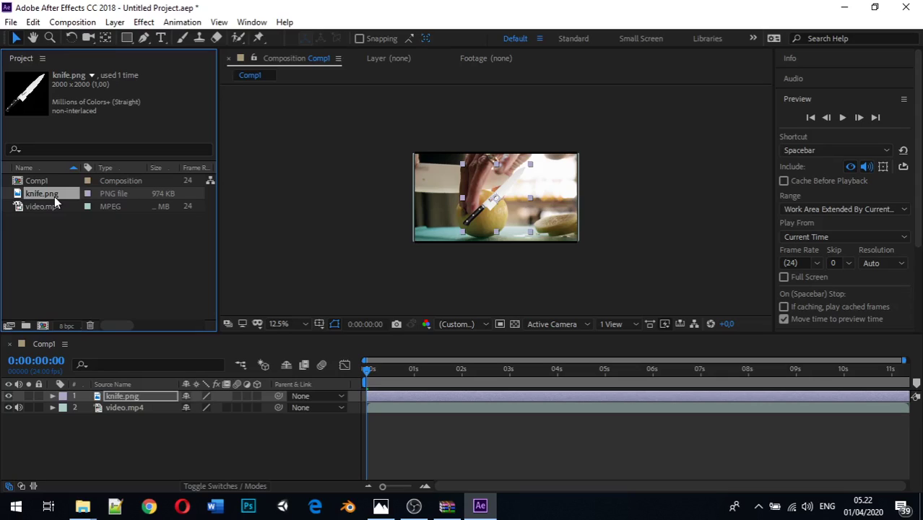
# Step: Open Comp1's composition settings and look through the available presets, keeping HDTV 1080 24
pyautogui.click(34, 183)
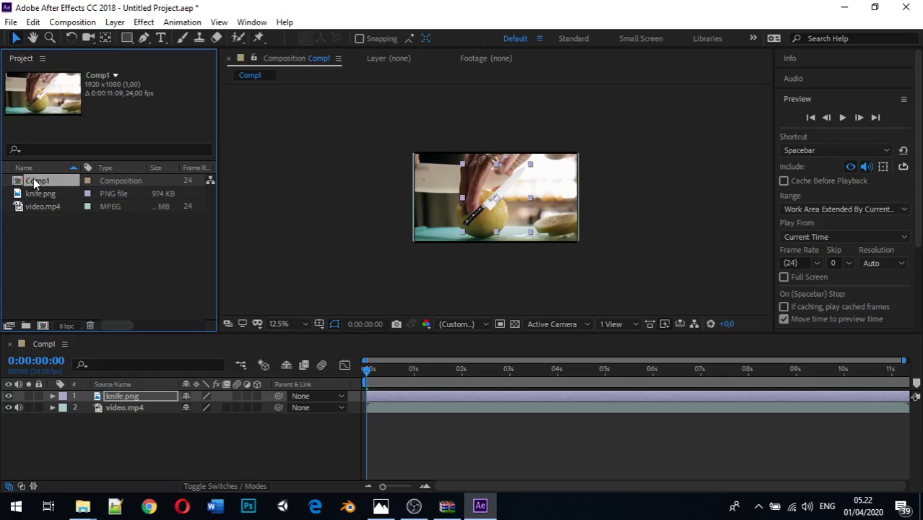
pyautogui.rightClick(34, 183)
pyautogui.click(64, 186)
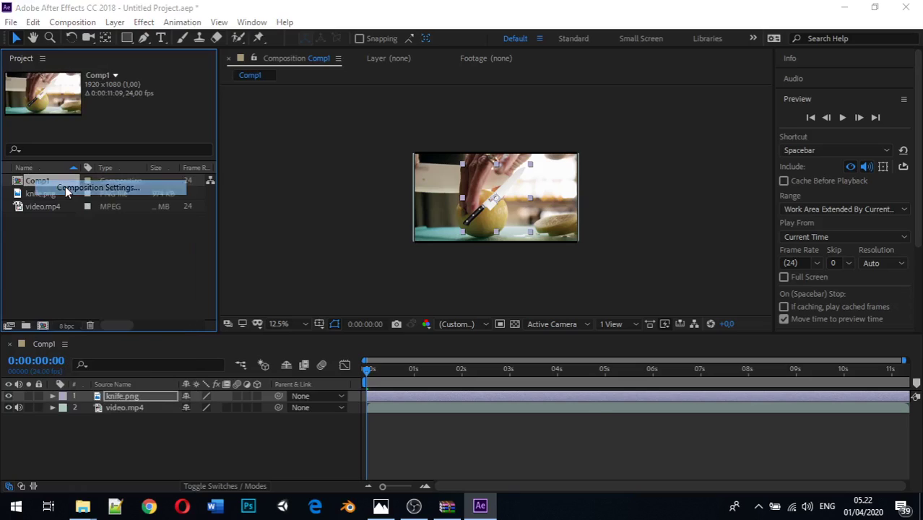
pyautogui.click(380, 161)
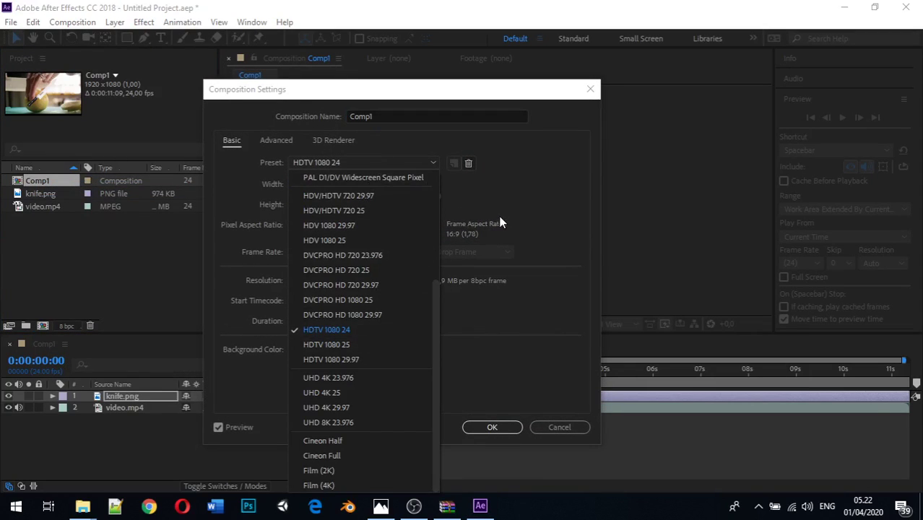
pyautogui.press('Escape')
# Step: Set Comp1's width to 2393 px with the aspect ratio locked, leaving the preset as Custom
pyautogui.moveTo(292, 183); pyautogui.dragTo(500, 189)
pyautogui.moveTo(301, 187); pyautogui.dragTo(402, 171)
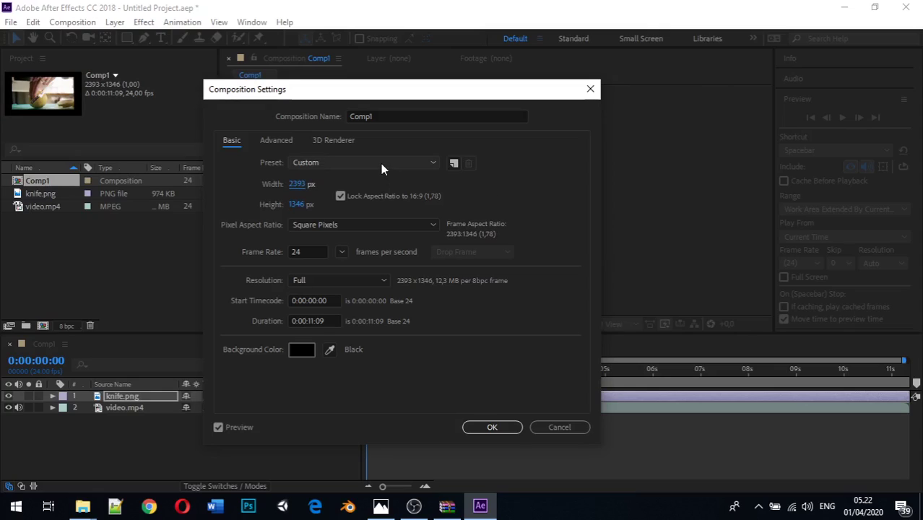
pyautogui.click(382, 167)
pyautogui.click(386, 172)
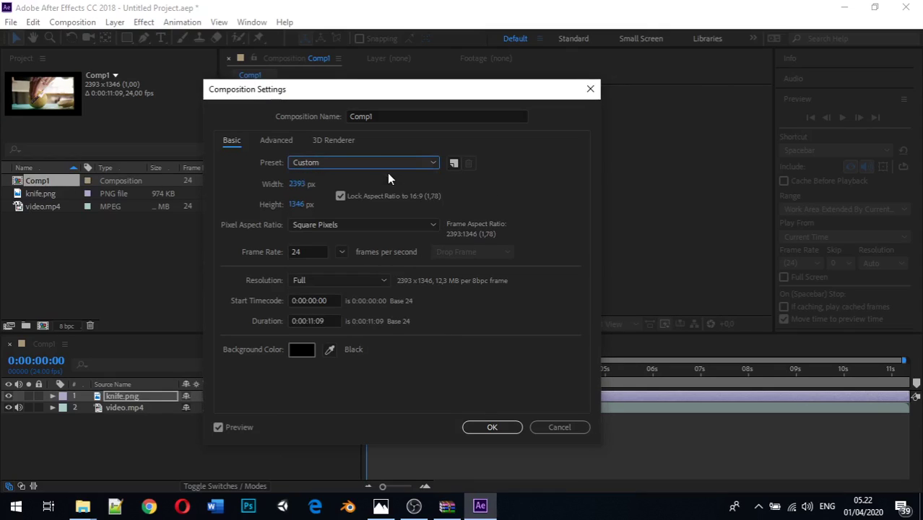
# Step: Set Comp1's width to 4000 px with the aspect ratio locked to 16:9 and accept the settings
pyautogui.click(299, 185)
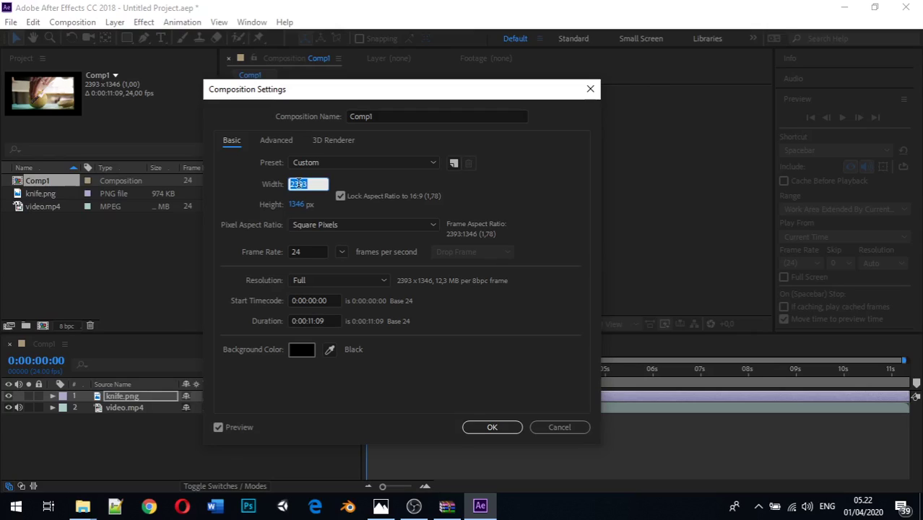
pyautogui.write('4')
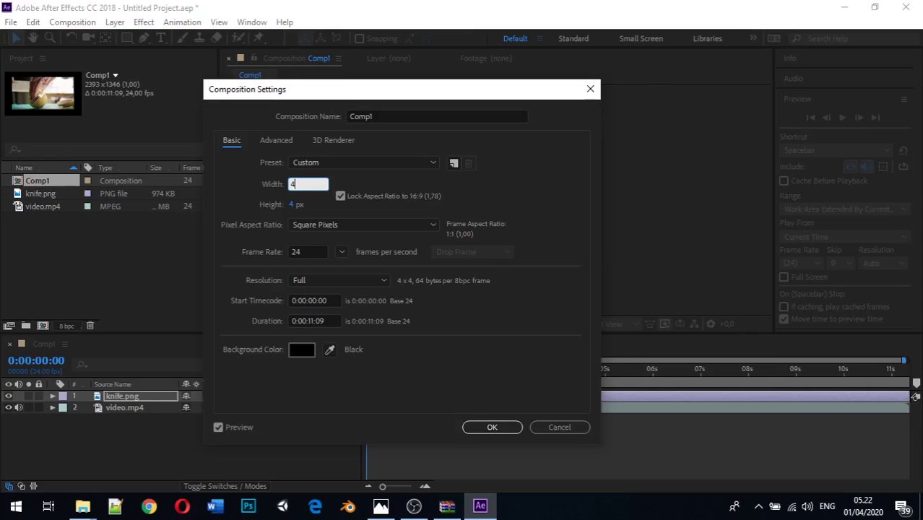
pyautogui.write('0')
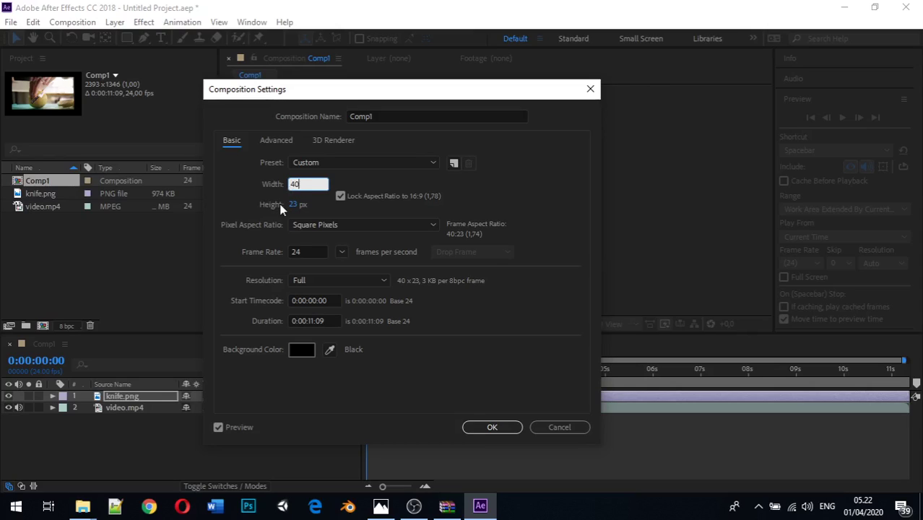
pyautogui.write('00')
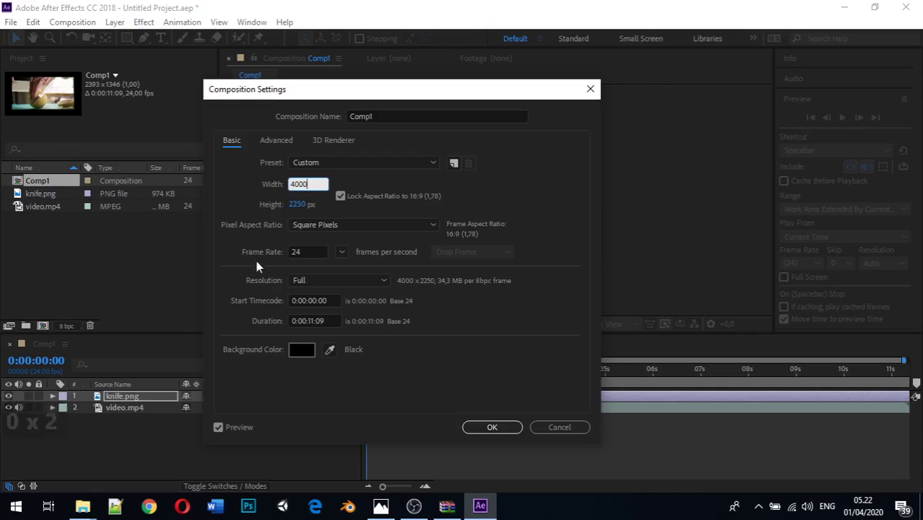
pyautogui.click(551, 259)
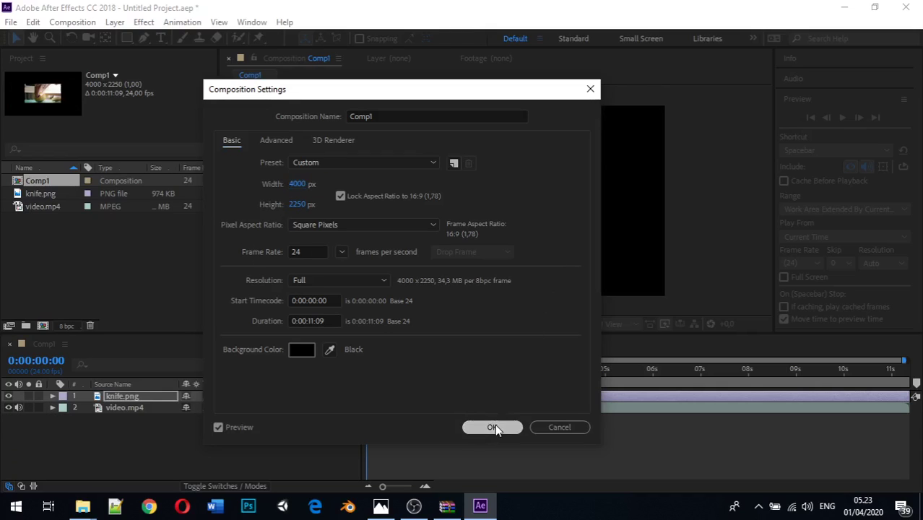
pyautogui.click(493, 426)
# Step: Remove both layers from the enlarged composition, the lemon video first and the knife second
pyautogui.click(509, 202)
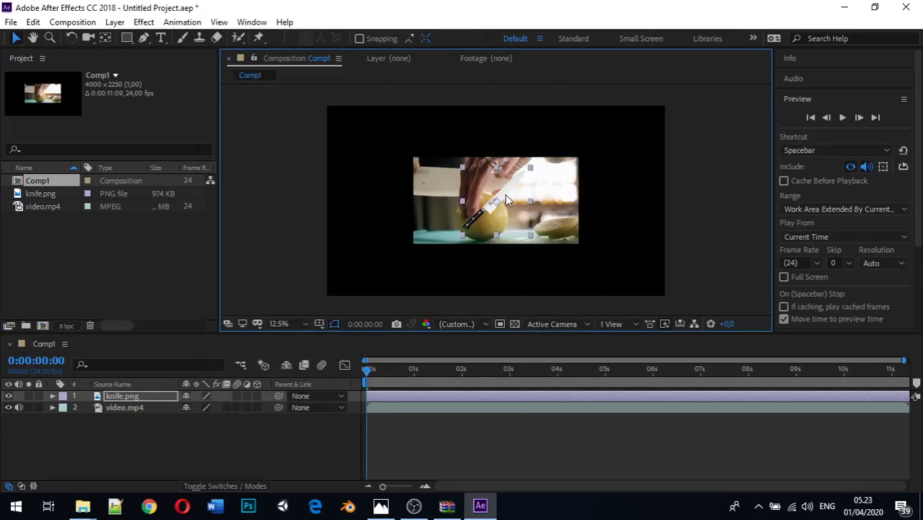
pyautogui.click(455, 190)
pyautogui.press('Delete')
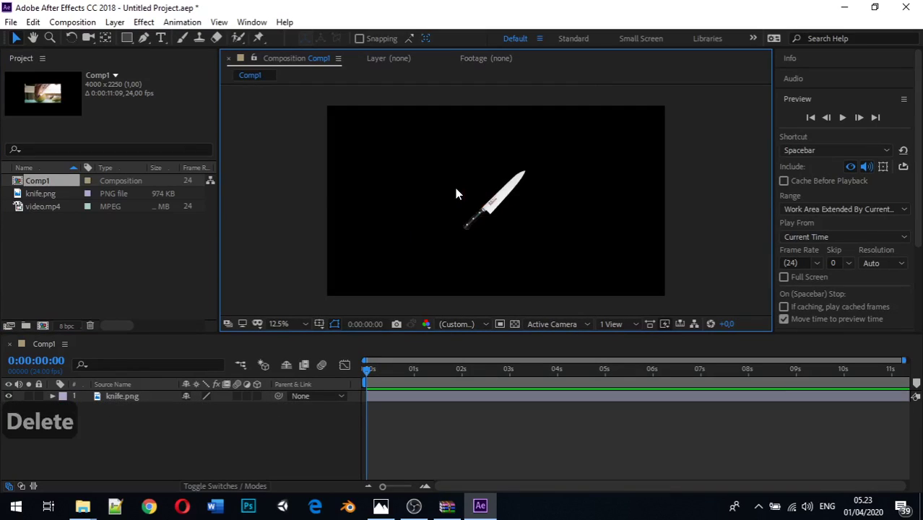
pyautogui.click(486, 204)
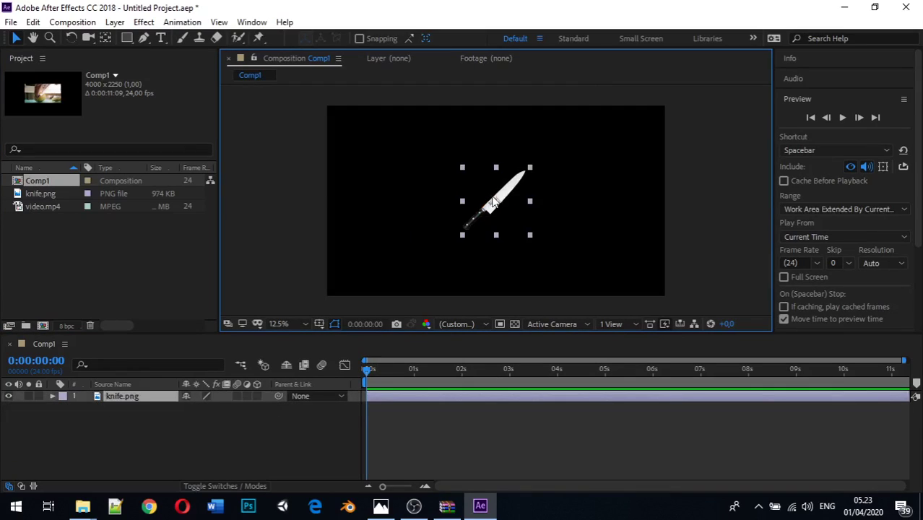
pyautogui.press('Delete')
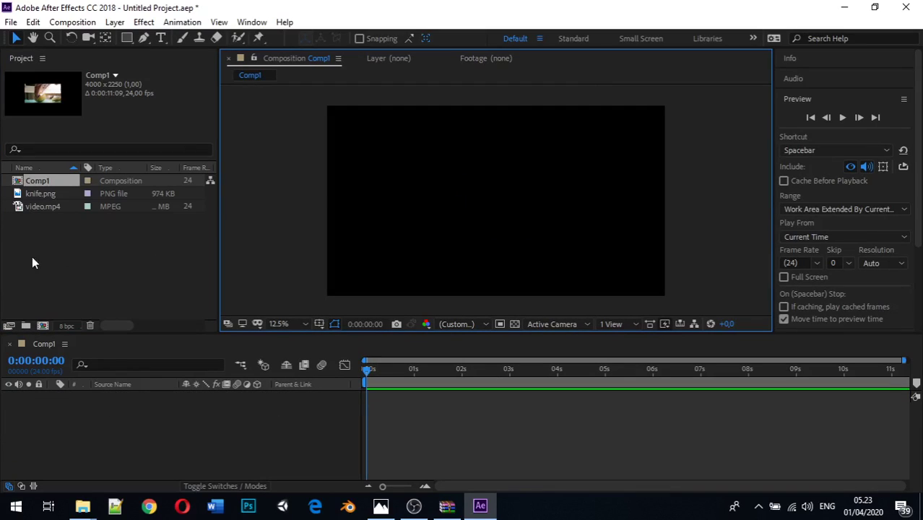
# Step: Add video.mp4 to Comp1 and set the composition's width to 3988 px with the aspect ratio locked
pyautogui.moveTo(40, 181); pyautogui.dragTo(494, 203)
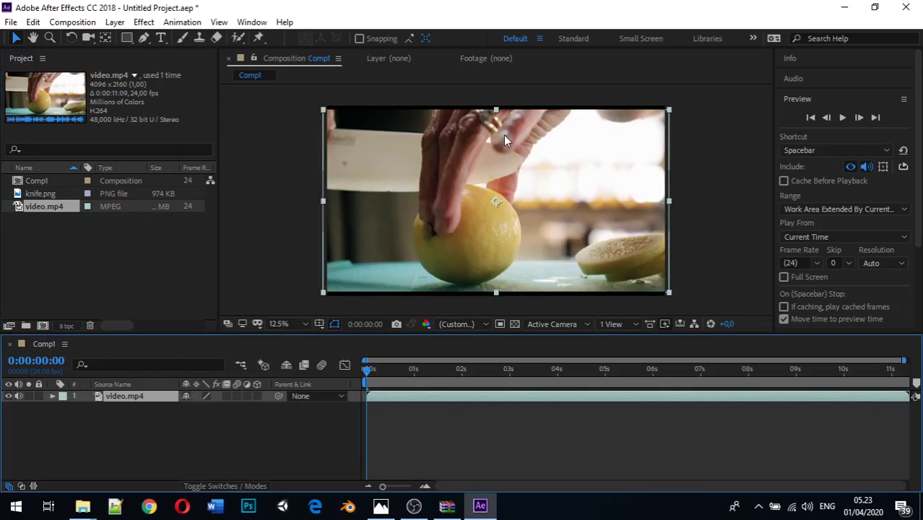
pyautogui.rightClick(171, 244)
pyautogui.rightClick(302, 183)
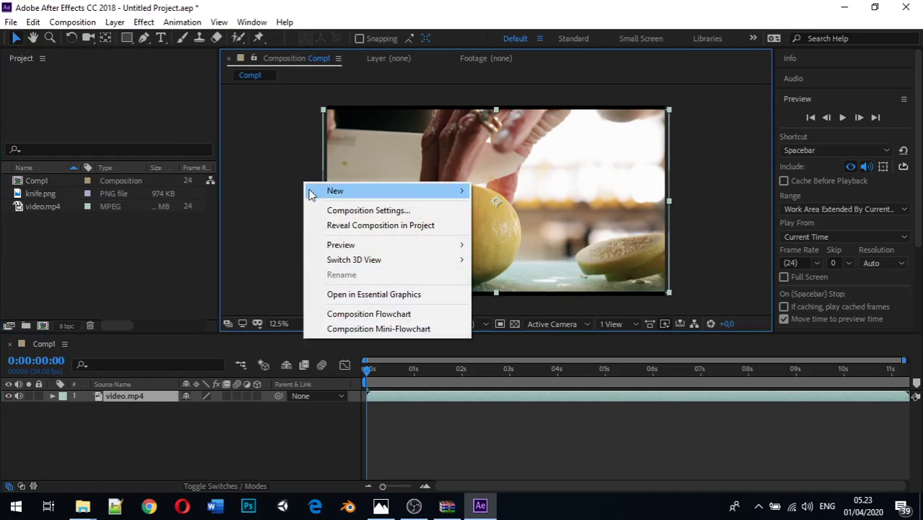
pyautogui.click(336, 211)
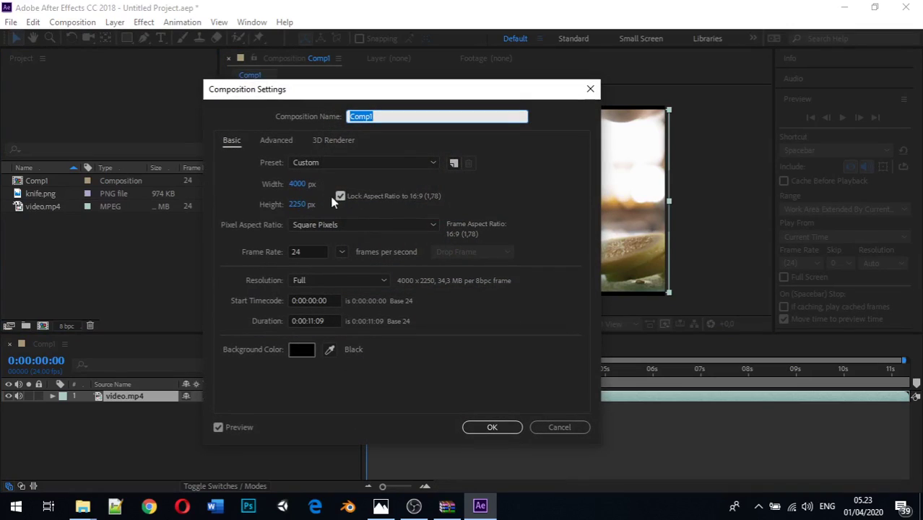
pyautogui.moveTo(296, 184); pyautogui.dragTo(291, 184)
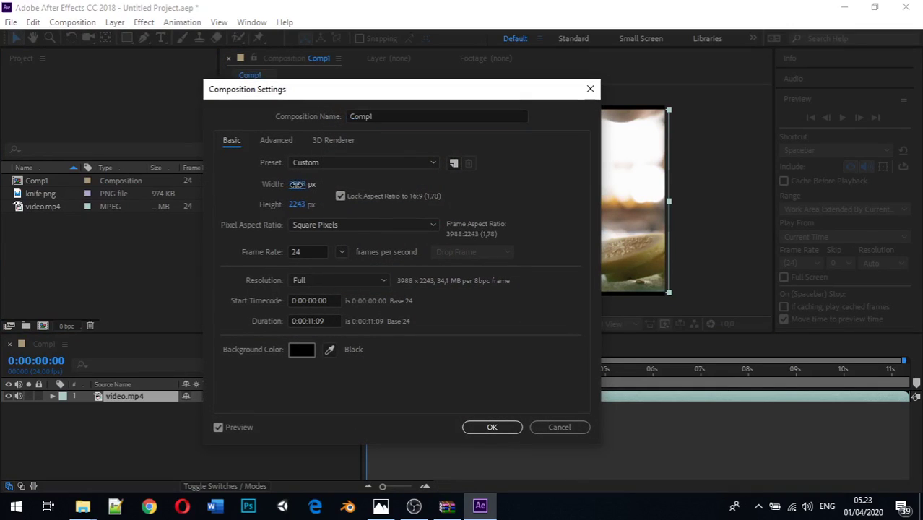
pyautogui.click(503, 425)
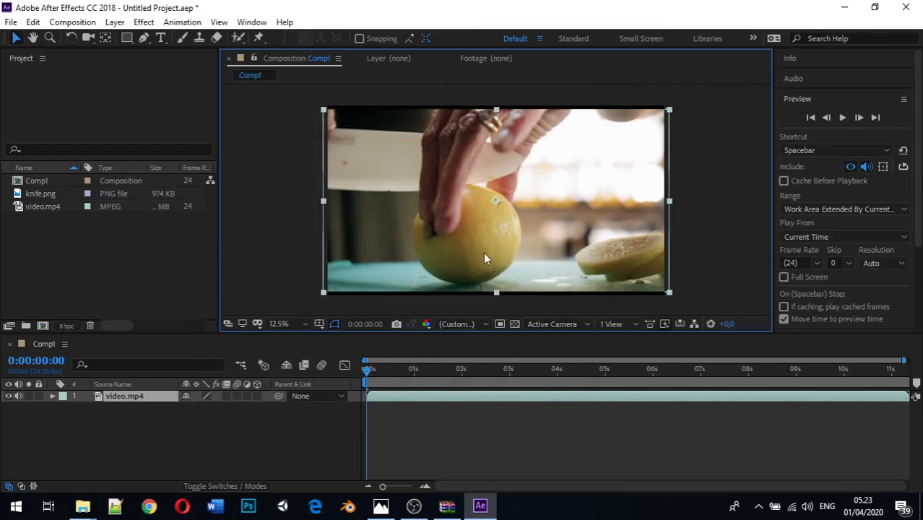
# Step: Resize Comp1 with the aspect ratio locked, trying widths of 3454 and 3499 px before accepting 3866 px
pyautogui.rightClick(267, 194)
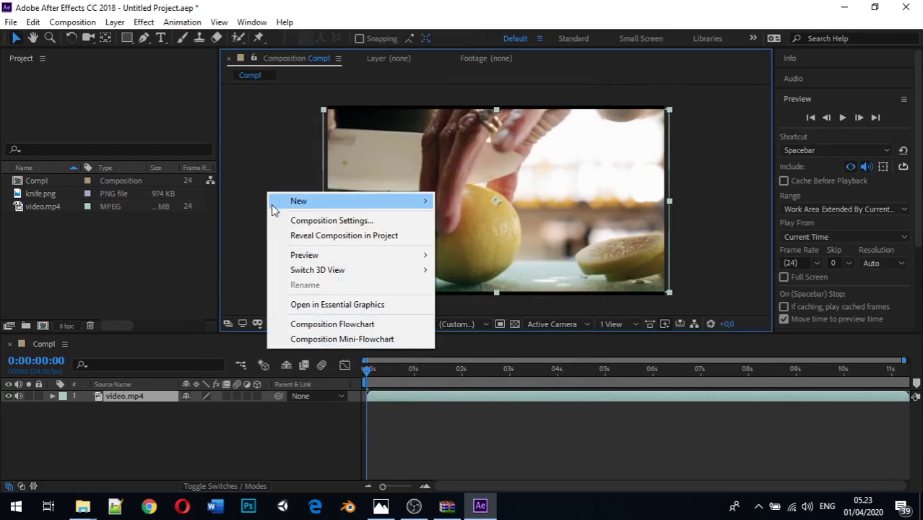
pyautogui.click(317, 221)
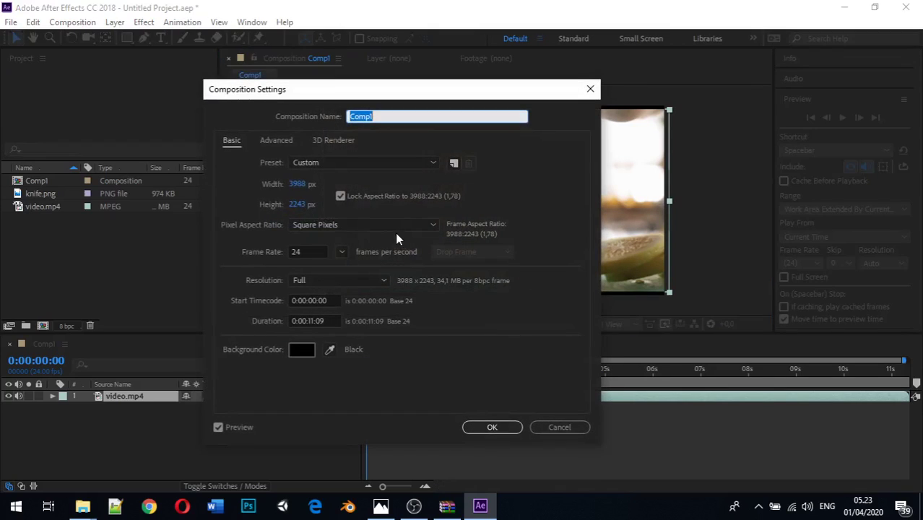
pyautogui.click(297, 185)
pyautogui.write('3454')
pyautogui.click(505, 409)
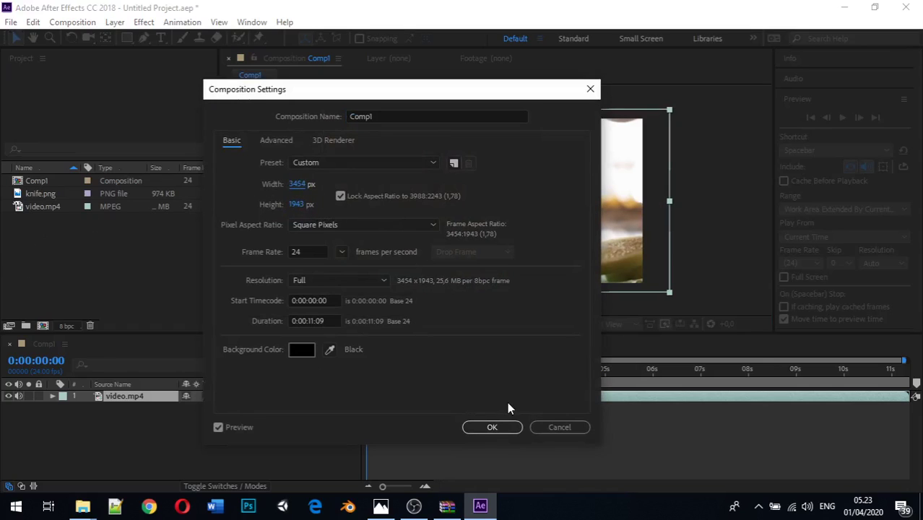
pyautogui.moveTo(296, 183); pyautogui.dragTo(382, 219)
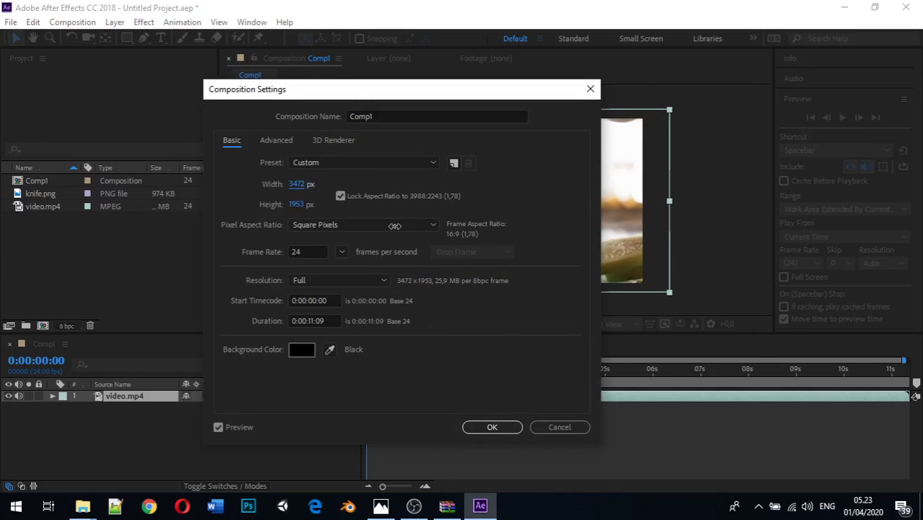
pyautogui.click(297, 184)
pyautogui.write('3499')
pyautogui.click(286, 185)
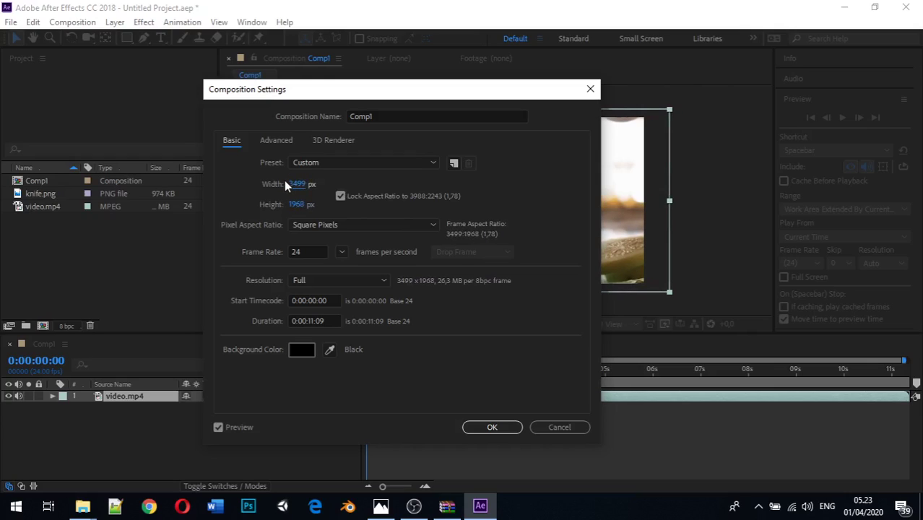
pyautogui.moveTo(297, 184); pyautogui.dragTo(371, 179)
pyautogui.click(297, 185)
pyautogui.moveTo(297, 185); pyautogui.dragTo(473, 182)
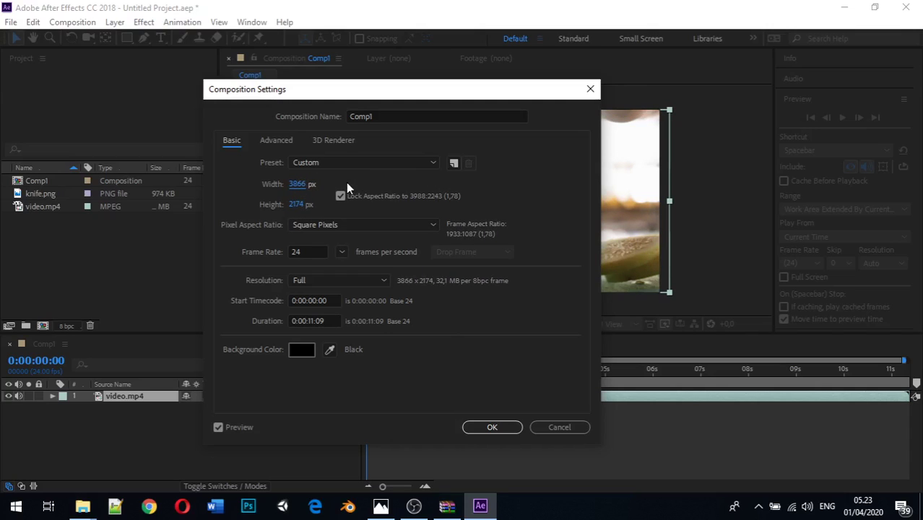
pyautogui.click(483, 426)
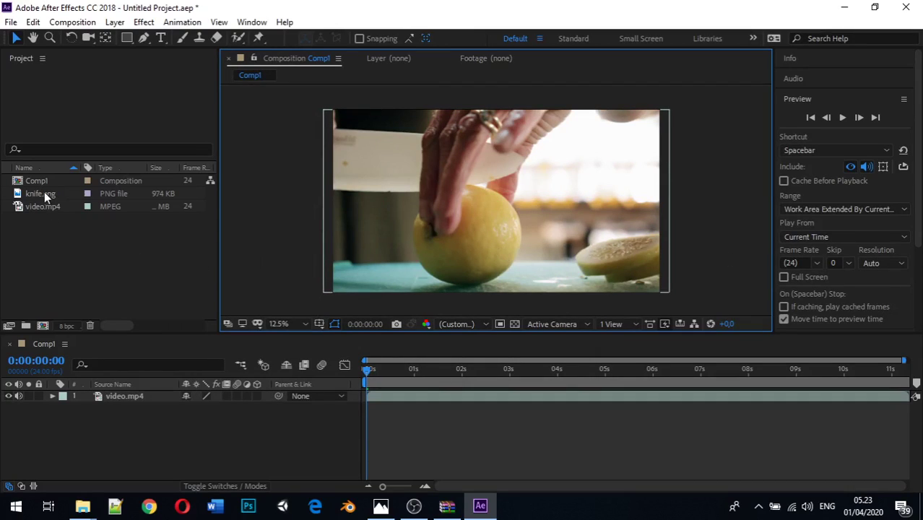
# Step: Add knife.png above the video layer in Comp1, trying a smaller scale for it and undoing that scaling
pyautogui.moveTo(46, 191); pyautogui.dragTo(75, 392)
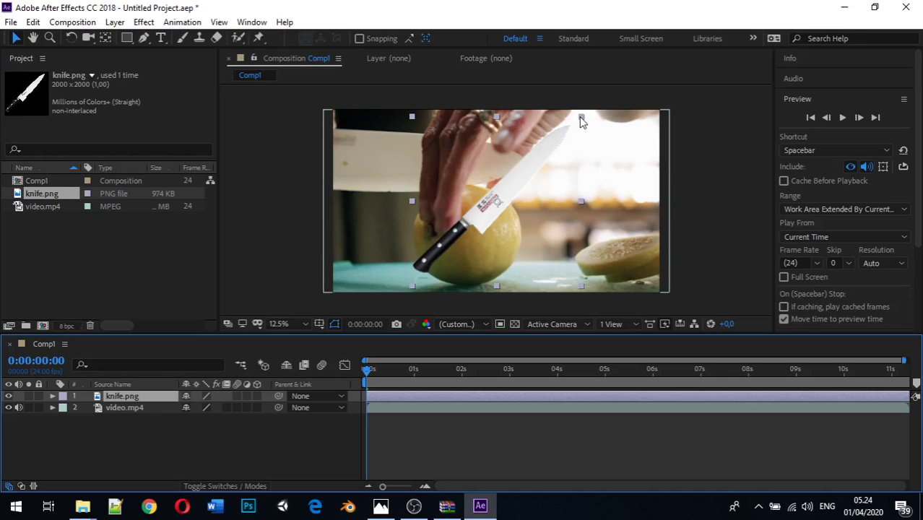
pyautogui.moveTo(582, 121); pyautogui.dragTo(565, 135)
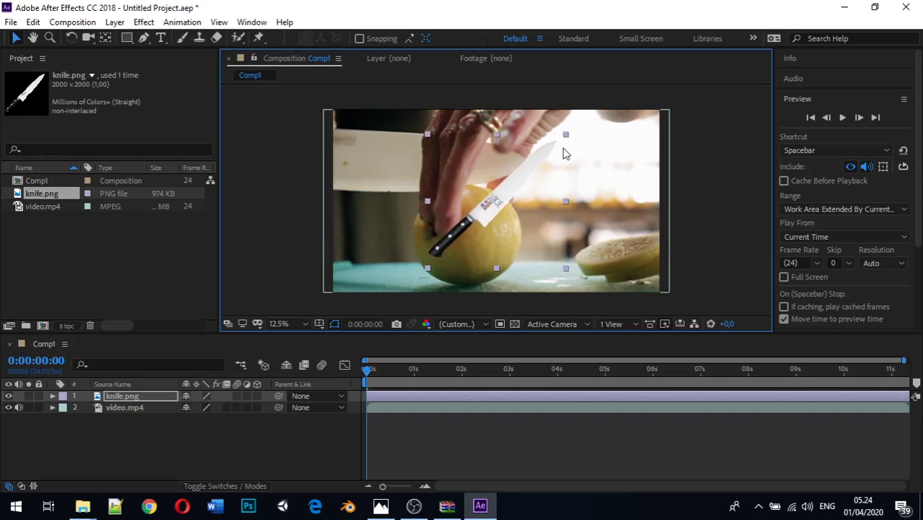
pyautogui.hotkey('ctrl', 'z')
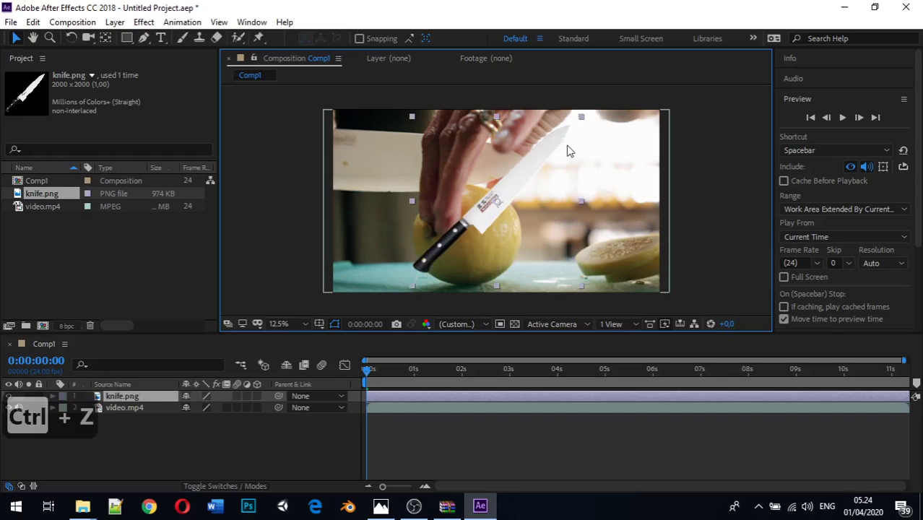
# Step: Scale the knife layer down proportionally and position it over the lower part of the lemon
pyautogui.moveTo(497, 116)
pyautogui.mouseDown()
pyautogui.moveTo(494, 142)
pyautogui.moveTo(500, 117)
pyautogui.moveTo(501, 134)
pyautogui.mouseUp()
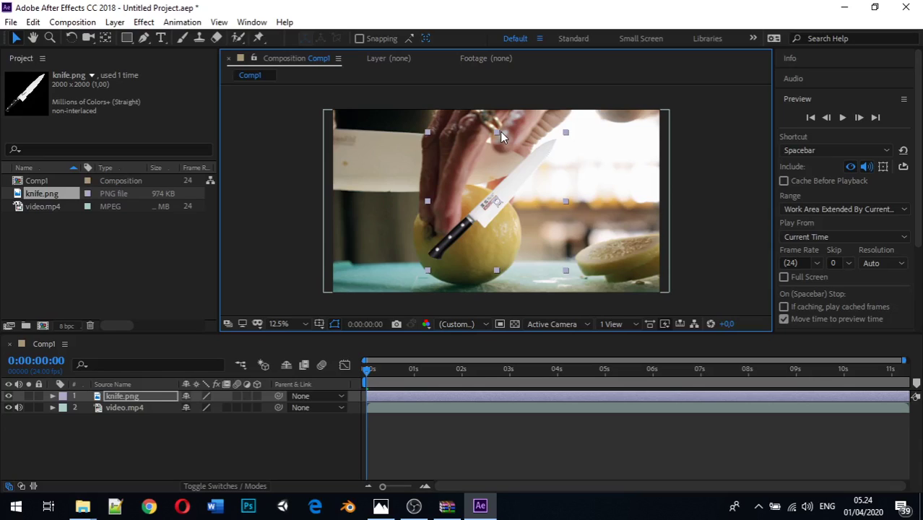
pyautogui.moveTo(499, 131)
pyautogui.mouseDown()
pyautogui.moveTo(494, 147)
pyautogui.moveTo(500, 140)
pyautogui.mouseUp()
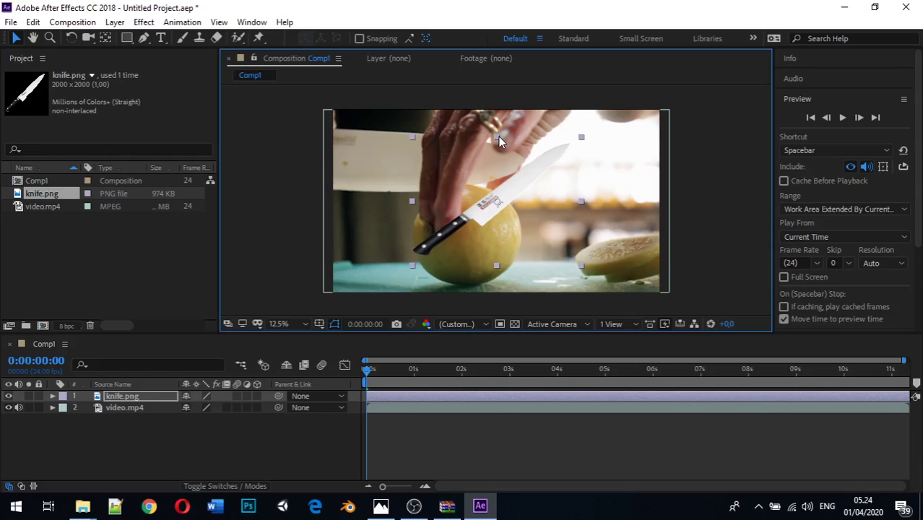
pyautogui.moveTo(498, 136); pyautogui.dragTo(477, 254)
pyautogui.press('shift')
pyautogui.click(553, 236)
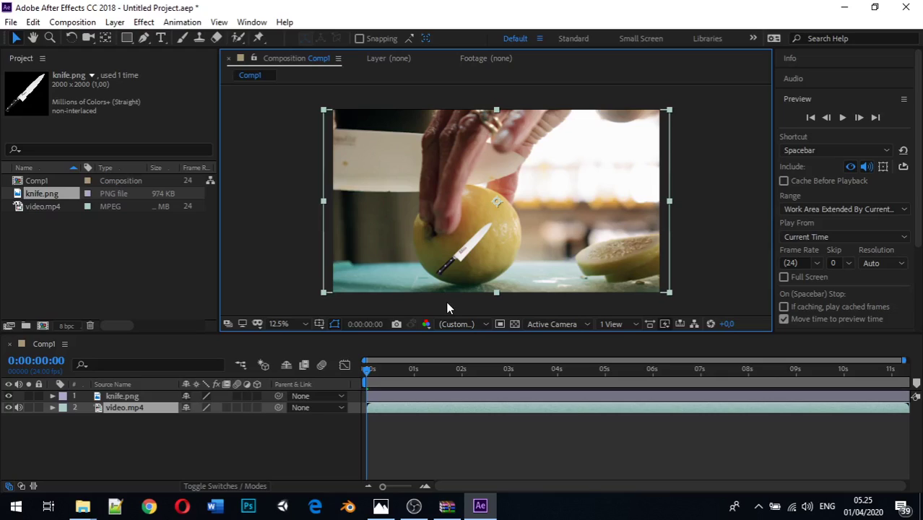
# Step: View the video.mp4 source footage in its own viewer and close that viewer
pyautogui.doubleClick(45, 206)
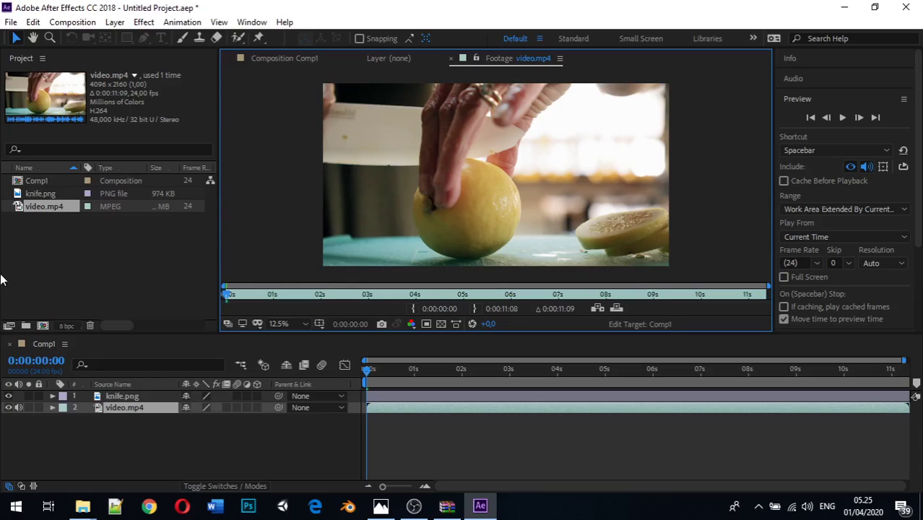
pyautogui.click(35, 205)
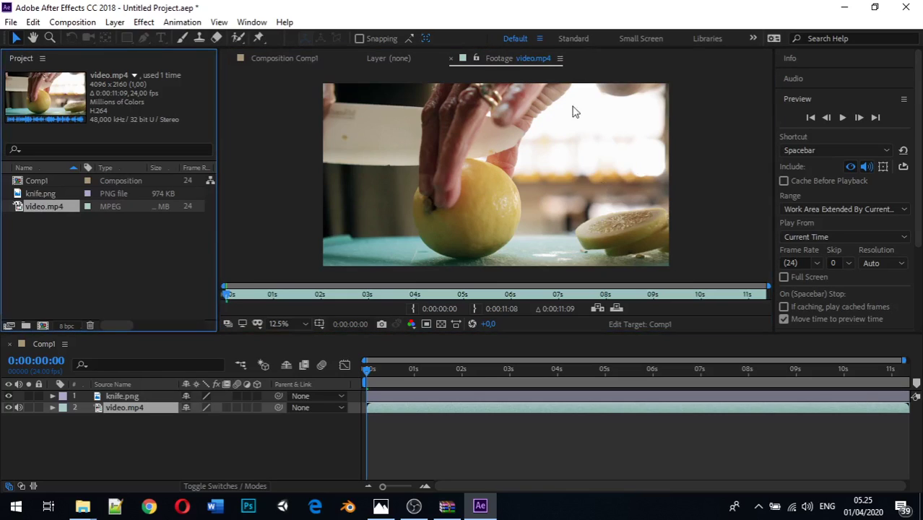
pyautogui.rightClick(525, 60)
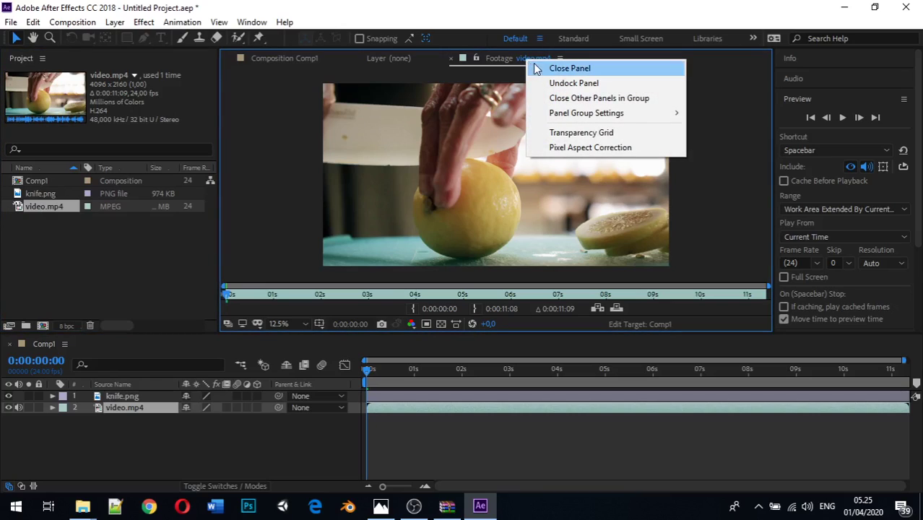
pyautogui.click(568, 68)
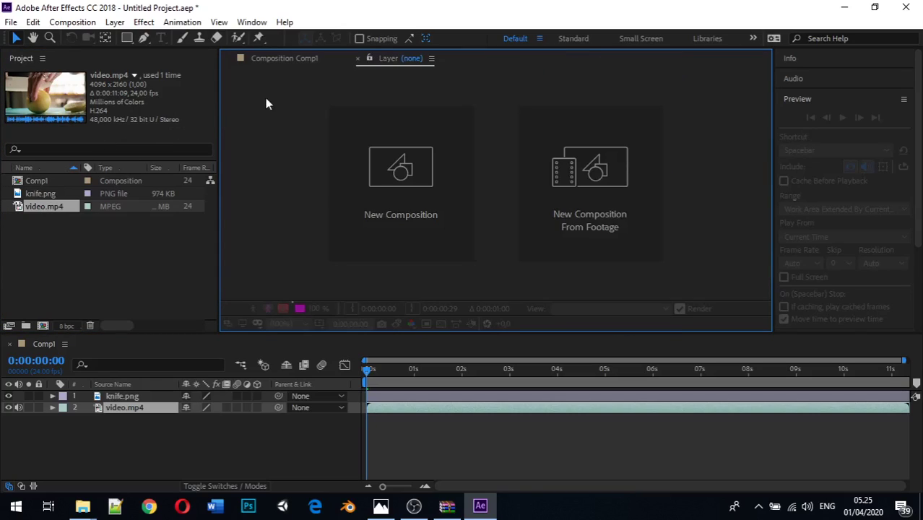
# Step: Reopen the video.mp4 source footage, scrub through it and set its in point to 0:00:02:23
pyautogui.doubleClick(41, 206)
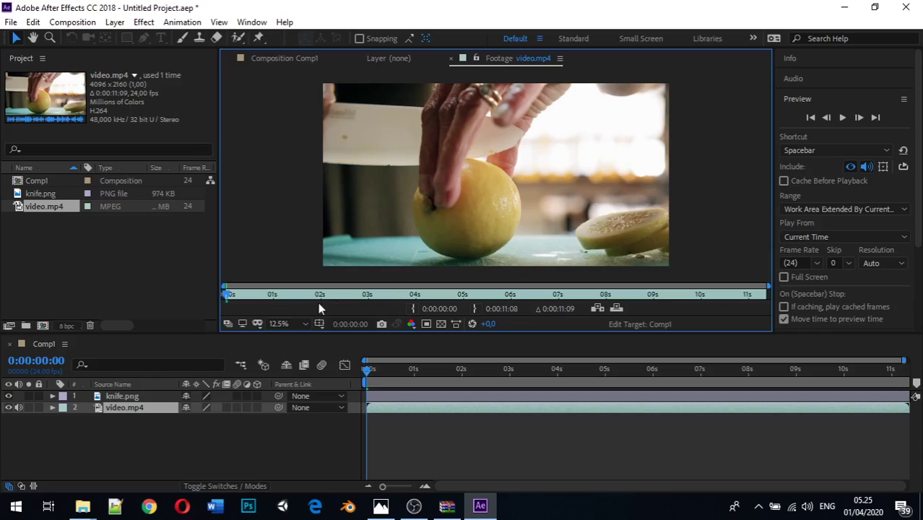
pyautogui.moveTo(234, 296); pyautogui.dragTo(334, 303)
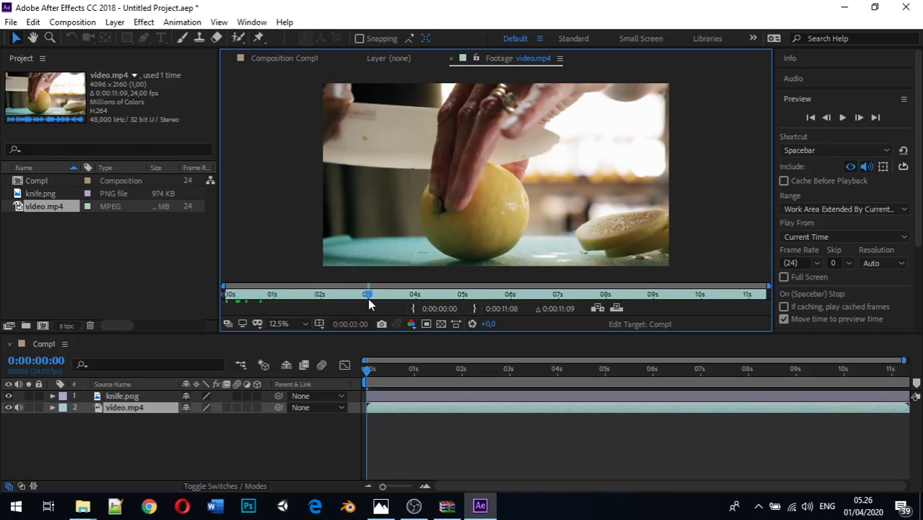
pyautogui.click(367, 298)
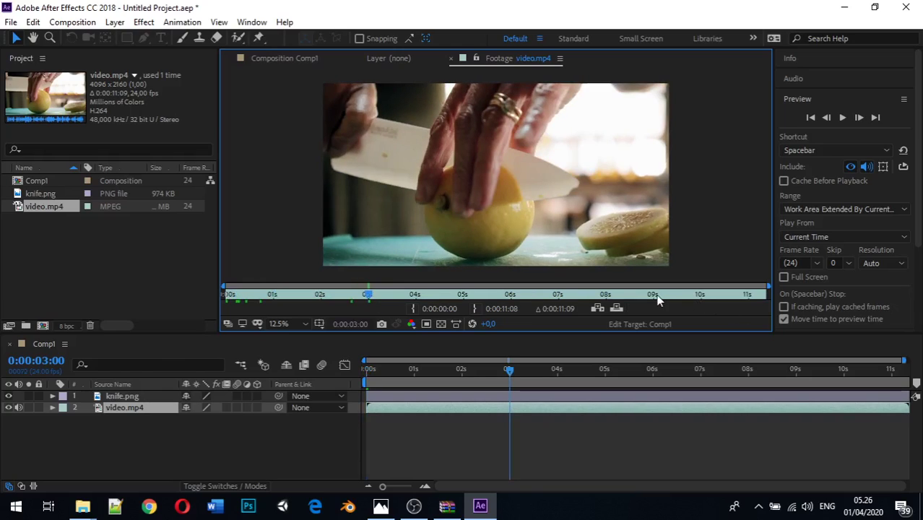
pyautogui.click(654, 296)
pyautogui.moveTo(655, 301); pyautogui.dragTo(653, 299)
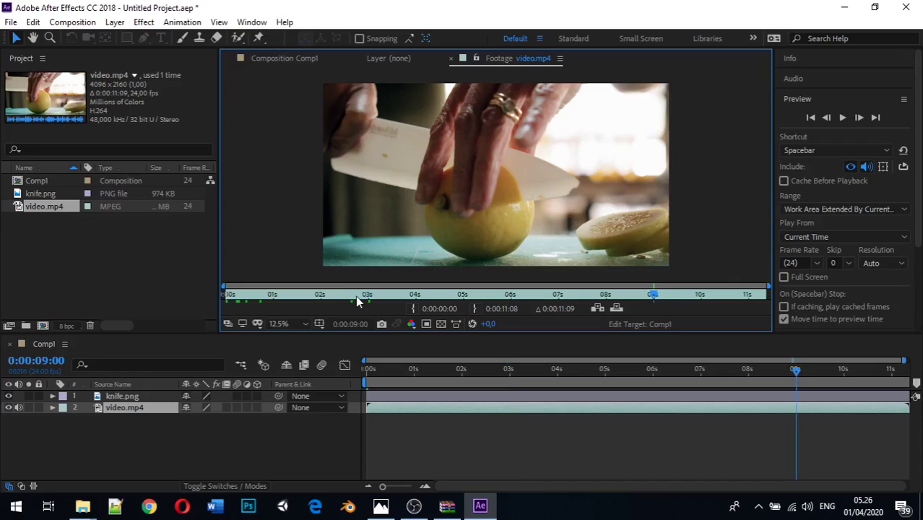
pyautogui.click(366, 295)
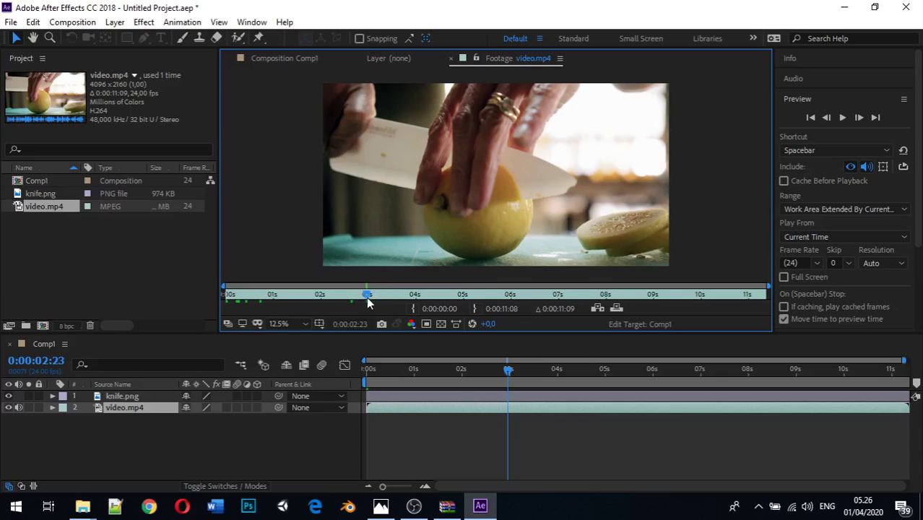
pyautogui.moveTo(369, 297); pyautogui.dragTo(366, 298)
pyautogui.click(413, 308)
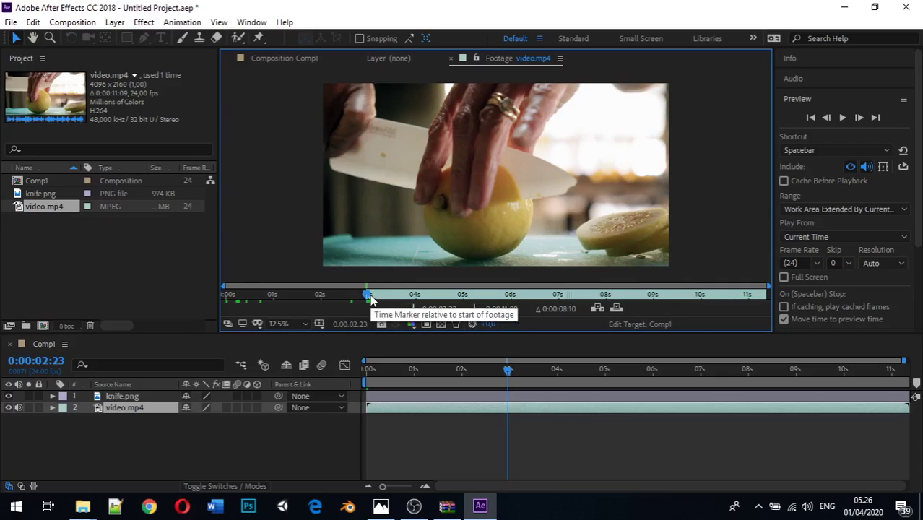
# Step: Set the video.mp4 footage's out point to 0:00:08:00 and return to the Comp1 composition
pyautogui.moveTo(369, 297)
pyautogui.mouseDown()
pyautogui.moveTo(417, 307)
pyautogui.moveTo(451, 298)
pyautogui.moveTo(610, 304)
pyautogui.mouseUp()
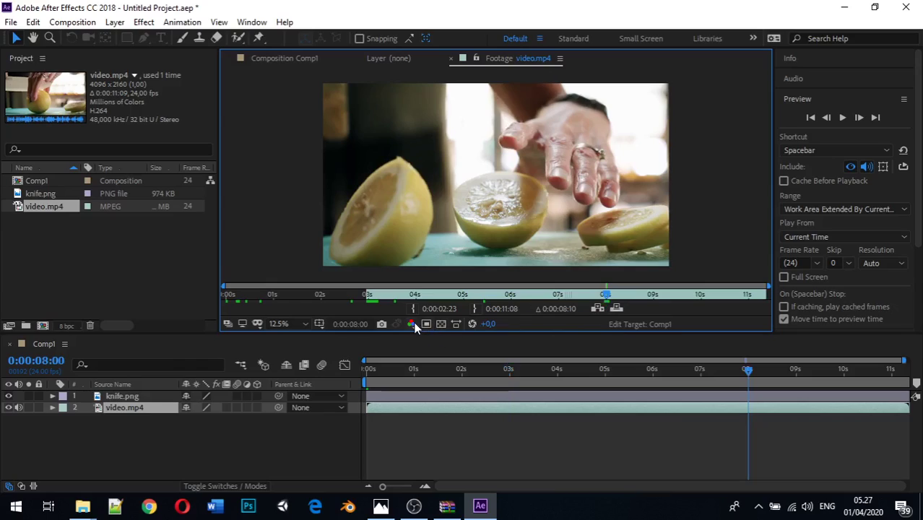
pyautogui.click(475, 309)
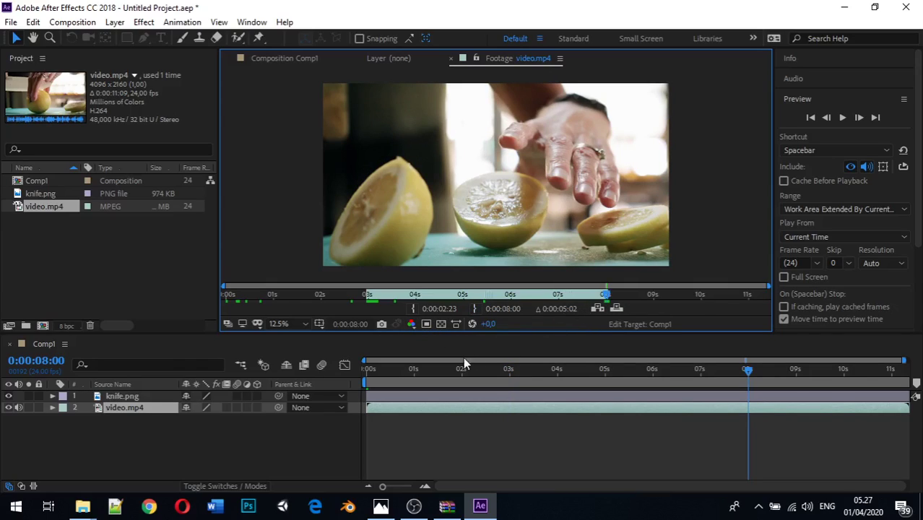
pyautogui.click(483, 462)
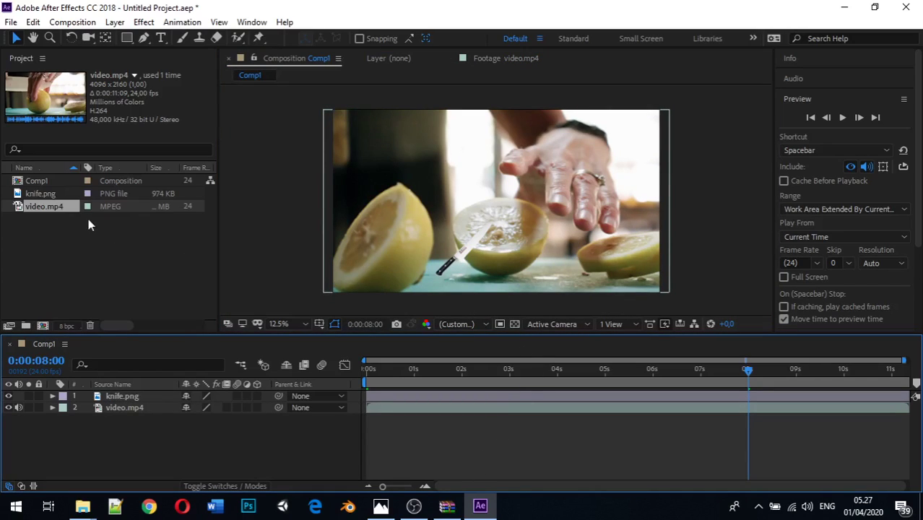
# Step: Overlay the trimmed video.mp4 footage onto Comp1 as the uppermost layer, starting at 0:00:00:00
pyautogui.doubleClick(60, 206)
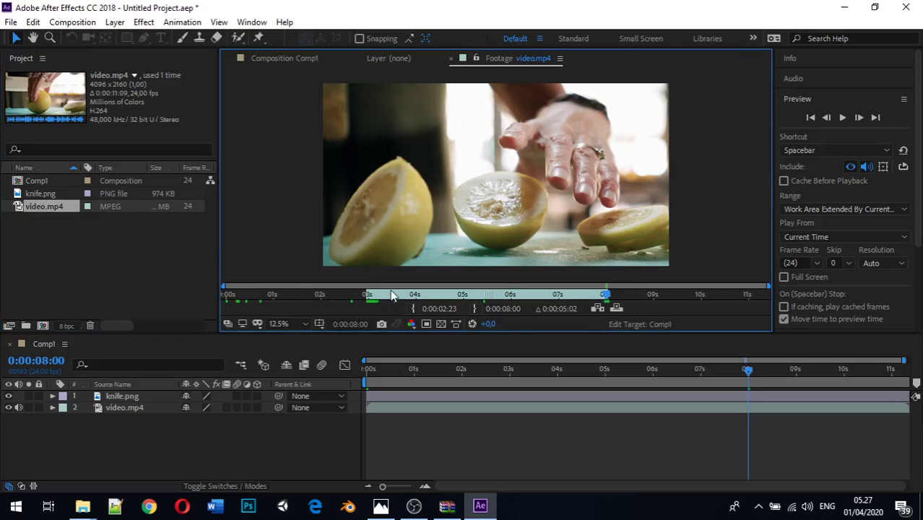
pyautogui.moveTo(239, 295)
pyautogui.mouseDown()
pyautogui.moveTo(285, 293)
pyautogui.moveTo(216, 275)
pyautogui.moveTo(230, 285)
pyautogui.mouseUp()
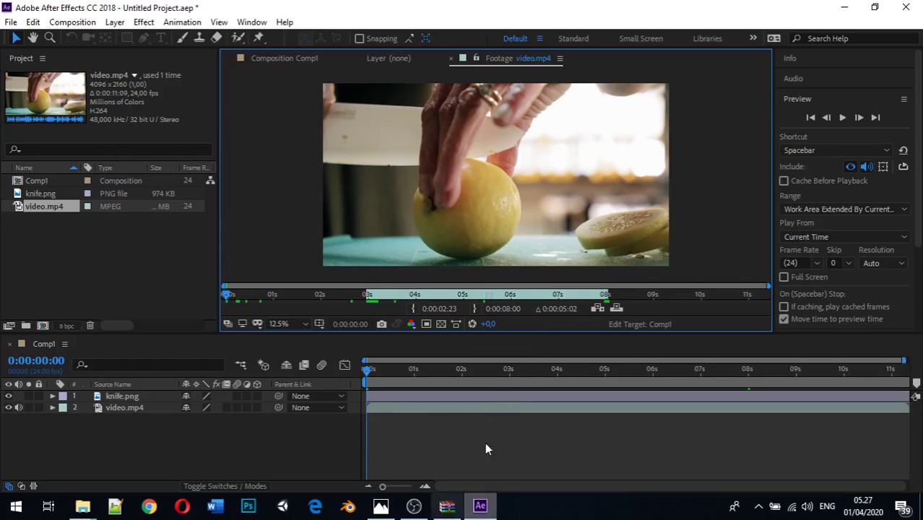
pyautogui.click(618, 307)
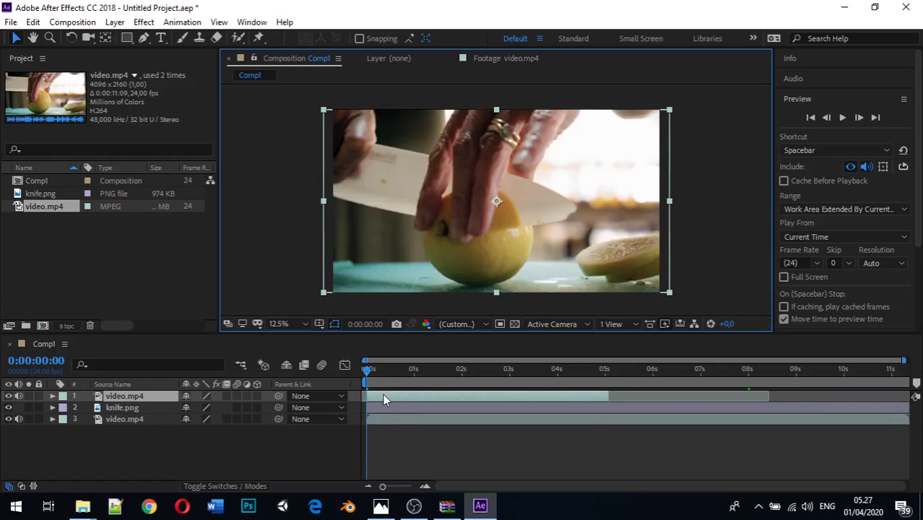
# Step: Delete the lowest video.mp4 layer from Comp1 and scrub the beginning of the remaining trimmed clip
pyautogui.click(119, 418)
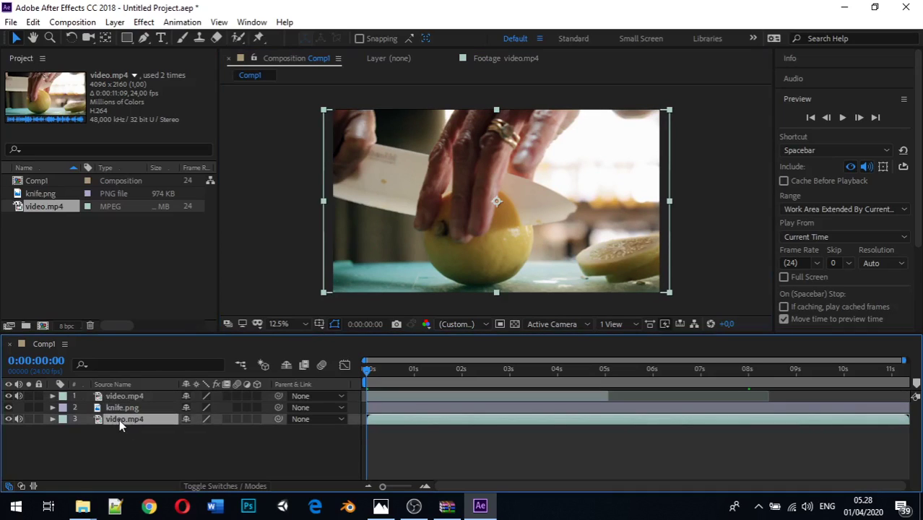
pyautogui.press('Delete')
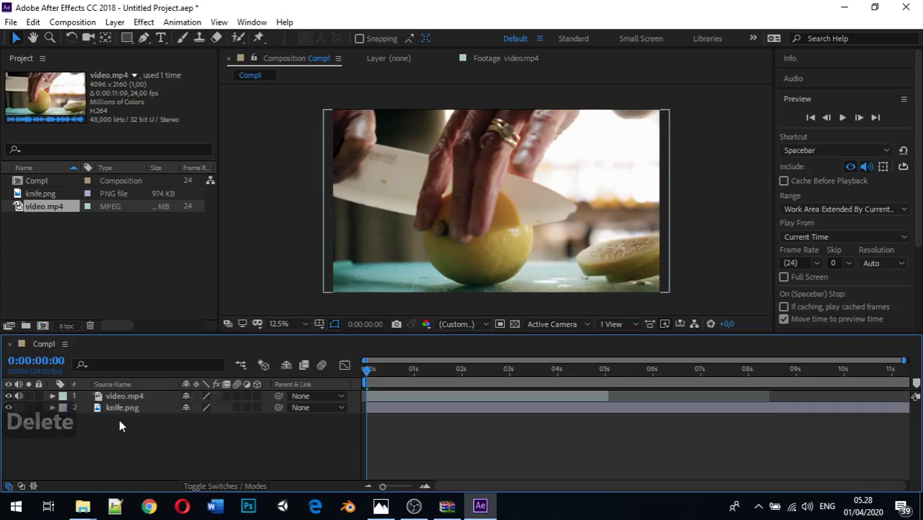
pyautogui.click(121, 407)
pyautogui.click(121, 399)
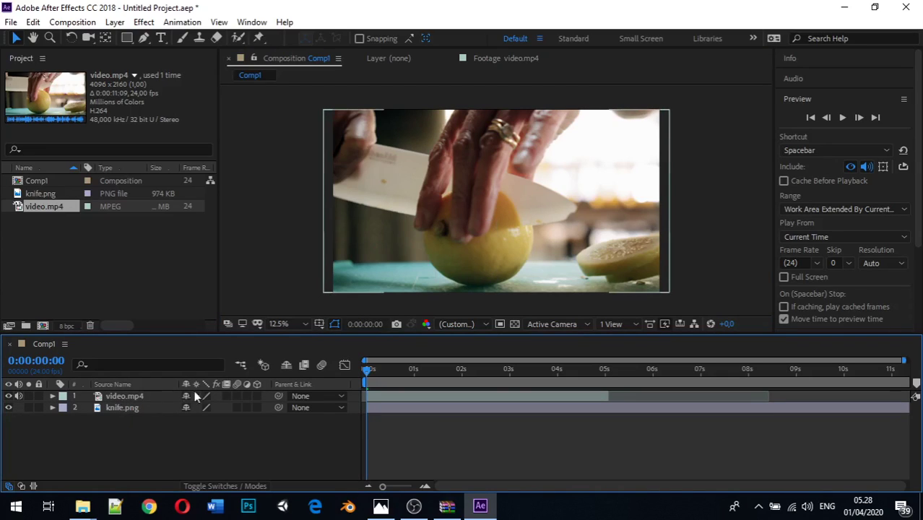
pyautogui.moveTo(368, 366); pyautogui.dragTo(388, 372)
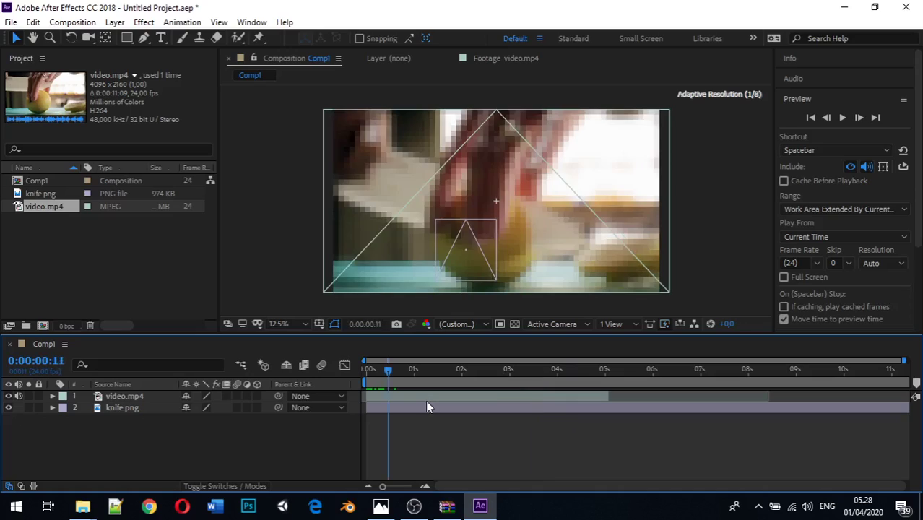
# Step: Shift the video.mp4 layer to start near 2.8 seconds, extend its in point back to about 1 second and scrub to 0:00:01:03
pyautogui.click(424, 397)
pyautogui.moveTo(427, 395); pyautogui.dragTo(569, 394)
pyautogui.moveTo(388, 370); pyautogui.dragTo(358, 360)
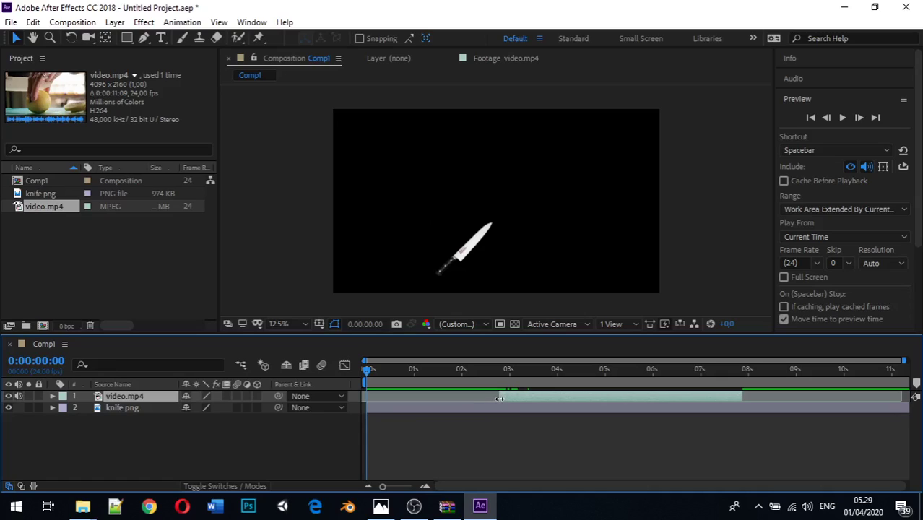
pyautogui.moveTo(499, 398); pyautogui.dragTo(415, 406)
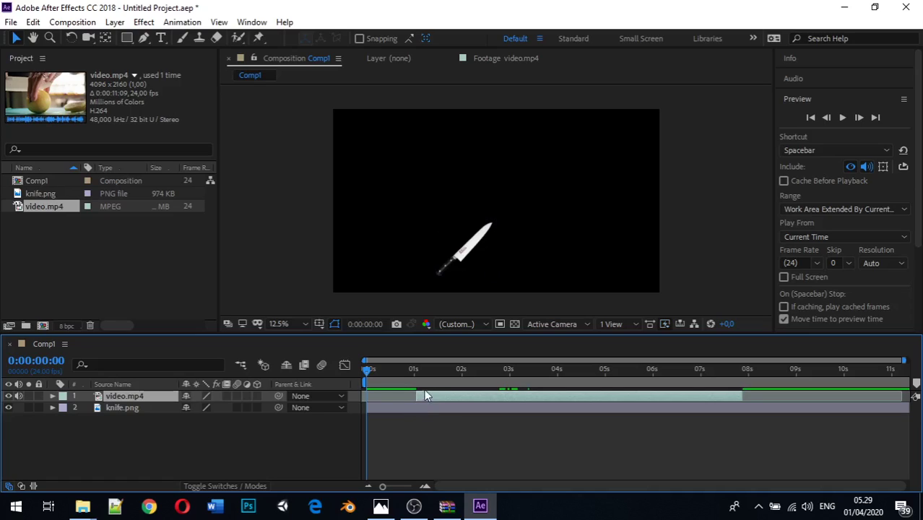
pyautogui.moveTo(382, 368); pyautogui.dragTo(421, 374)
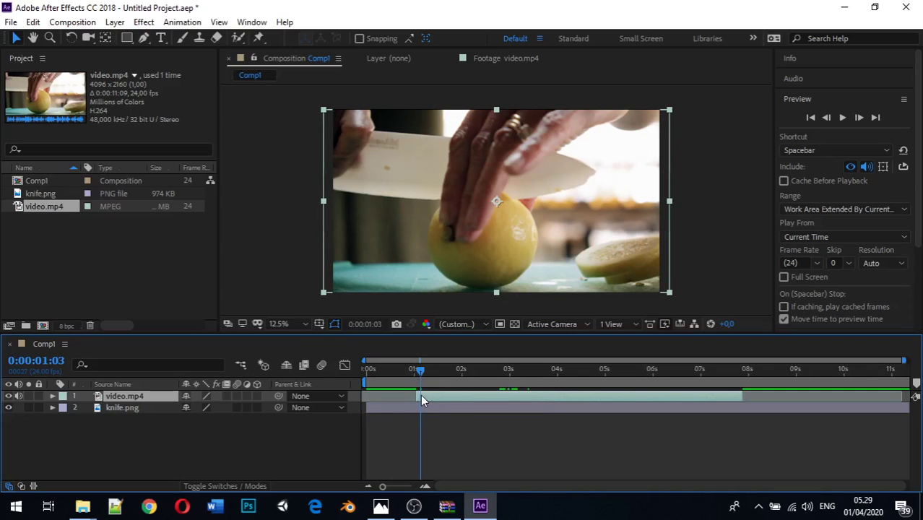
# Step: Slip the footage inside the video.mp4 layer, trim its in point to about 4 seconds and scrub to 0:00:07:13
pyautogui.moveTo(398, 396); pyautogui.dragTo(417, 399)
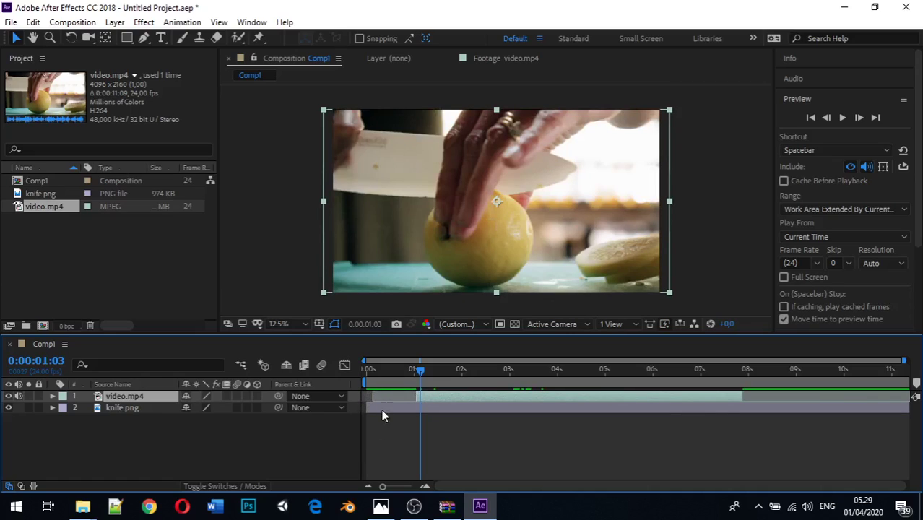
pyautogui.moveTo(429, 369); pyautogui.dragTo(903, 369)
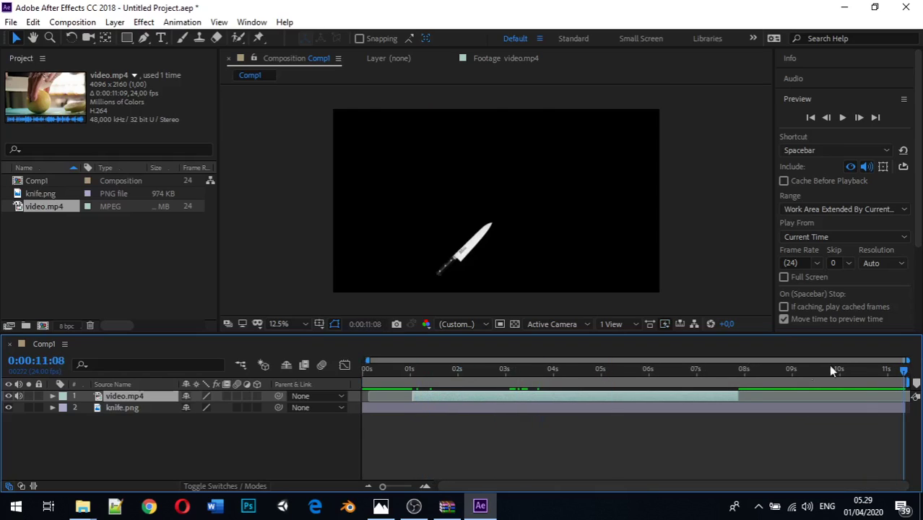
pyautogui.moveTo(781, 396); pyautogui.dragTo(745, 398)
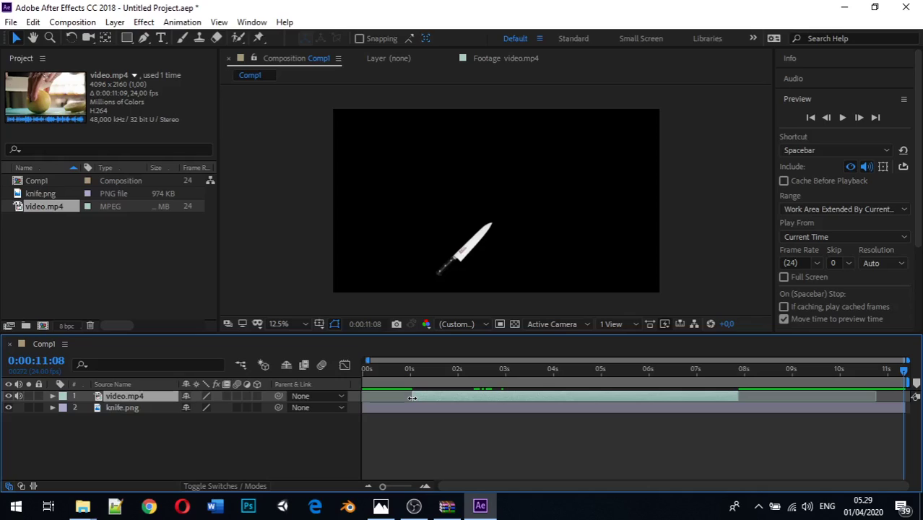
pyautogui.moveTo(411, 397); pyautogui.dragTo(551, 398)
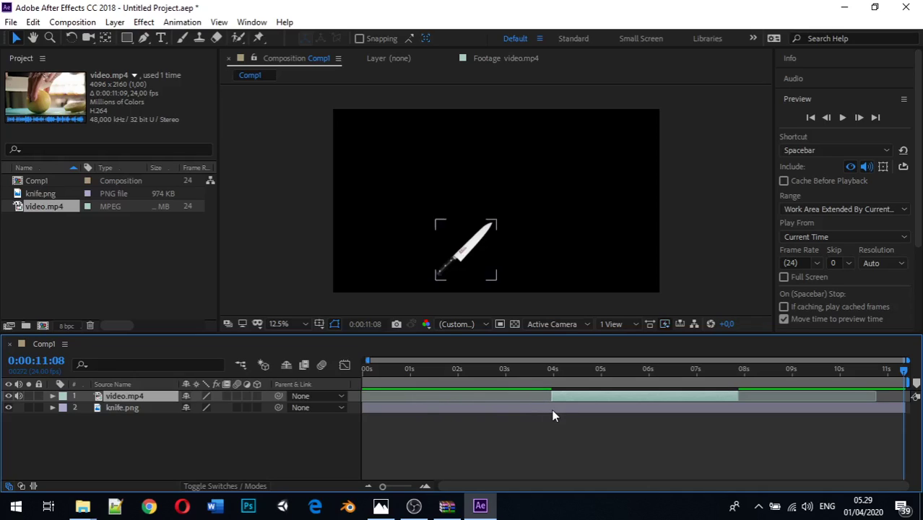
pyautogui.moveTo(511, 373); pyautogui.dragTo(721, 380)
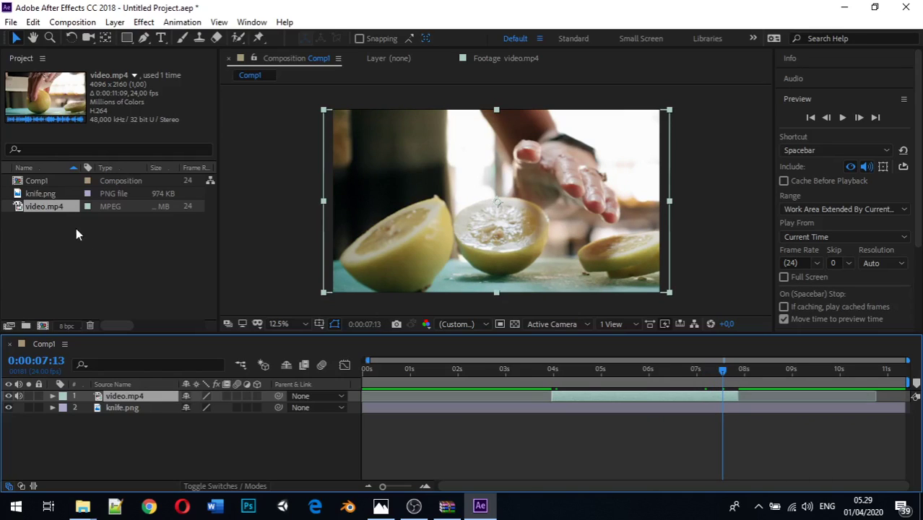
# Step: Add the trimmed video.mp4 footage beneath knife.png, shift it to start at about 3.4 seconds and preview it at 0:00:03:19
pyautogui.doubleClick(45, 208)
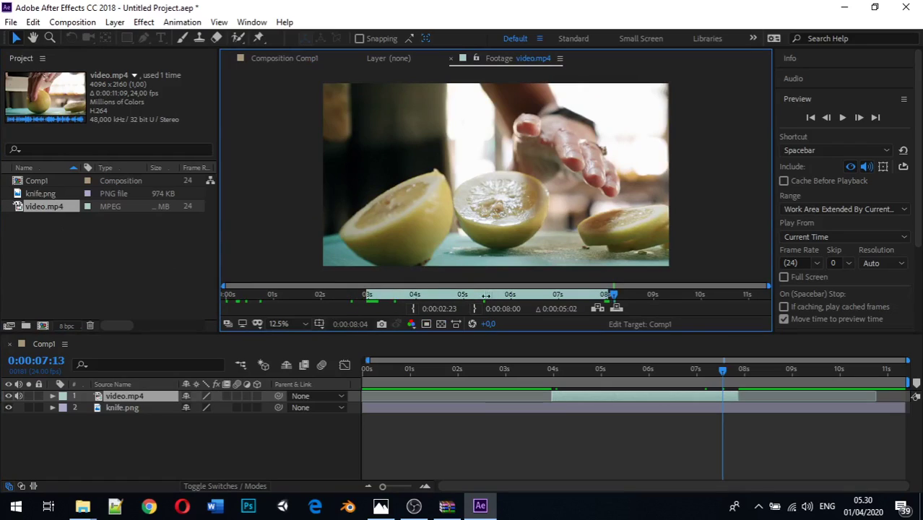
pyautogui.moveTo(40, 208); pyautogui.dragTo(77, 417)
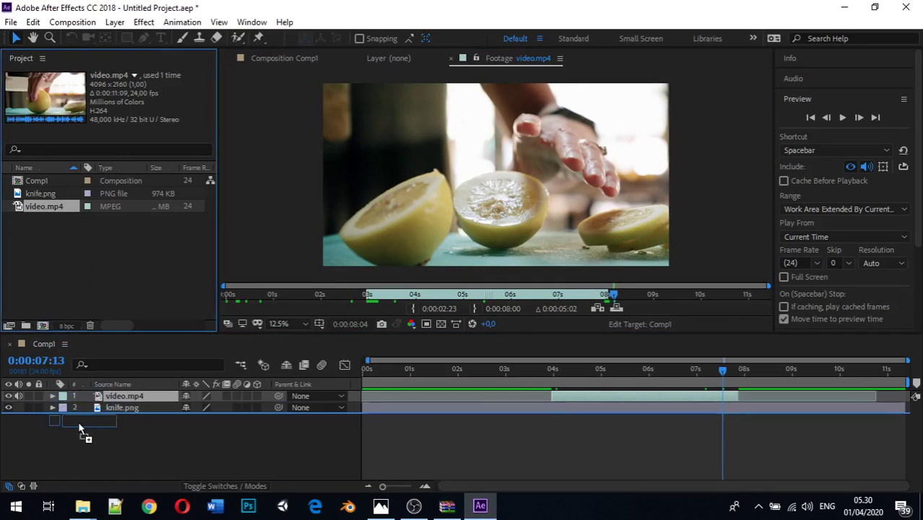
pyautogui.moveTo(383, 421); pyautogui.dragTo(526, 418)
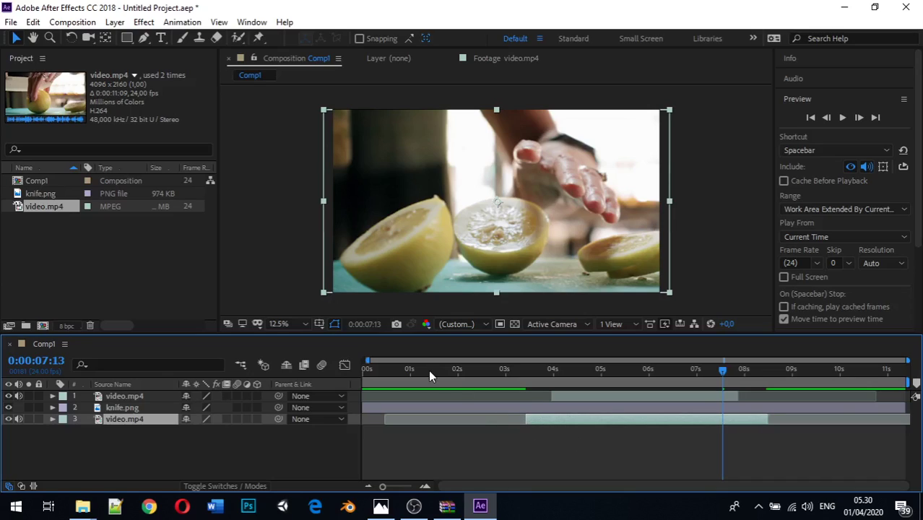
pyautogui.moveTo(401, 366); pyautogui.dragTo(543, 385)
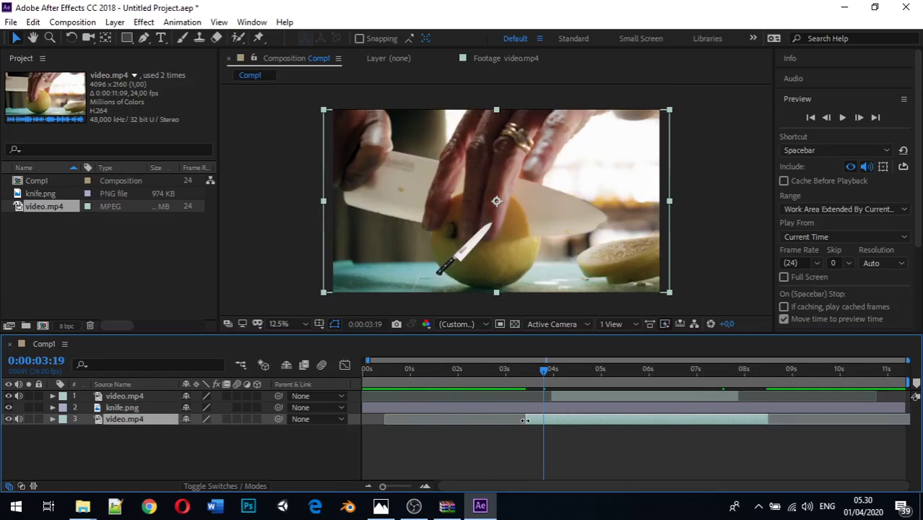
# Step: Extend the lowest video.mp4 layer's in point to the source's beginning, then trim it to about 4.4 seconds, scrubbing to check
pyautogui.moveTo(524, 420); pyautogui.dragTo(385, 421)
pyautogui.moveTo(540, 377); pyautogui.dragTo(392, 373)
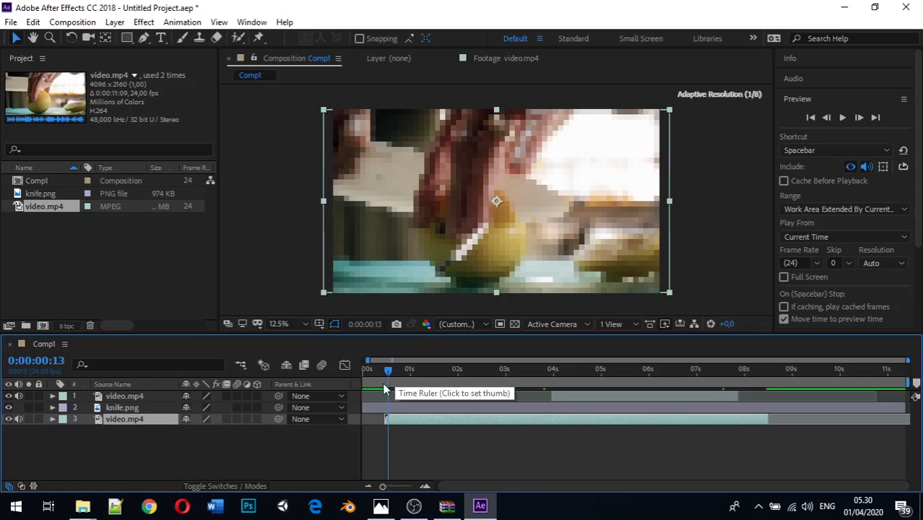
pyautogui.moveTo(386, 420); pyautogui.dragTo(570, 423)
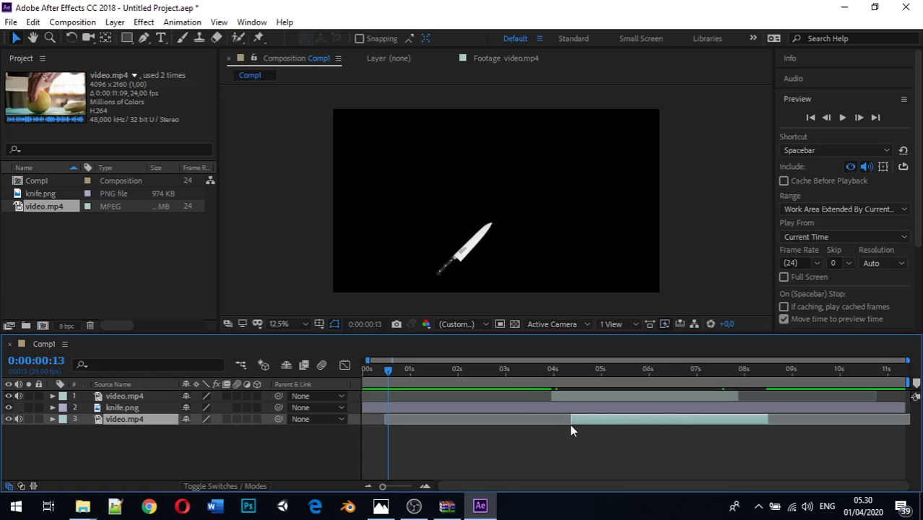
pyautogui.moveTo(391, 370); pyautogui.dragTo(527, 384)
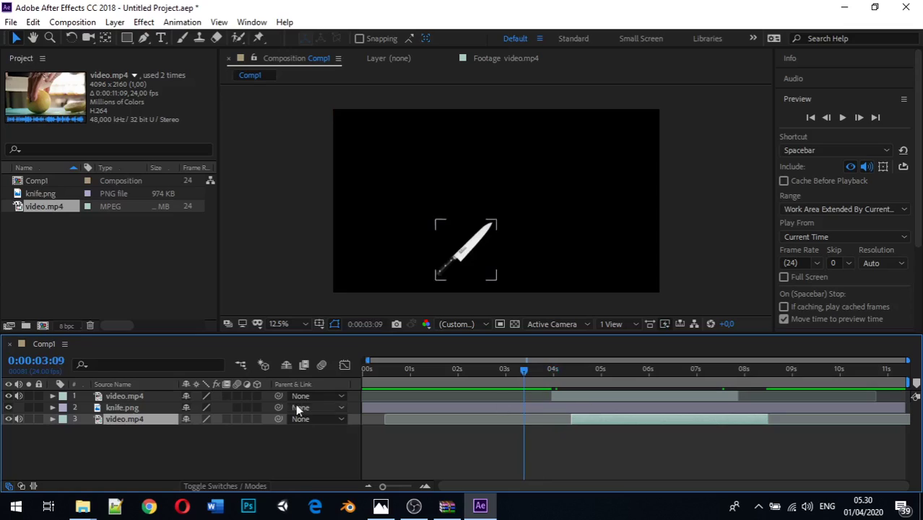
# Step: Delete both video.mp4 layers from Comp1, previewing the lower one at 0:00:05:13 before removing it
pyautogui.click(158, 396)
pyautogui.press('Delete')
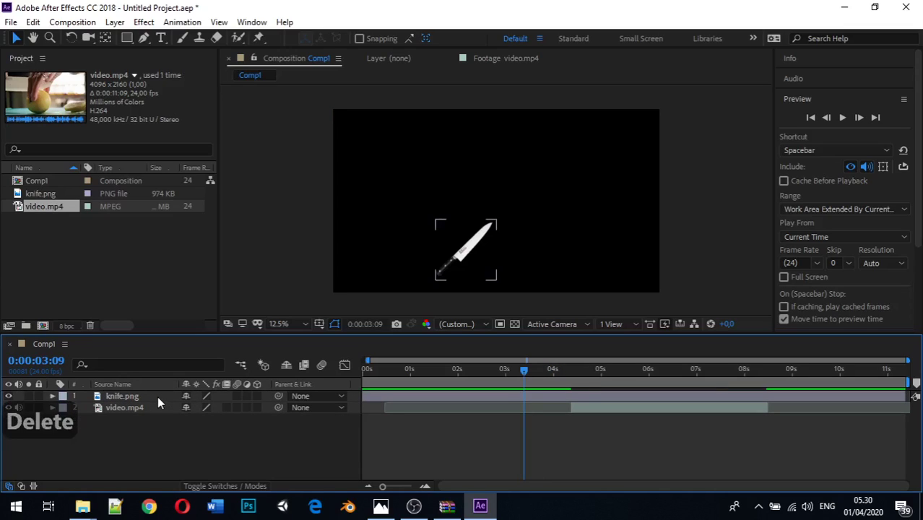
pyautogui.click(150, 419)
pyautogui.click(536, 366)
pyautogui.moveTo(535, 365); pyautogui.dragTo(632, 376)
pyautogui.click(488, 408)
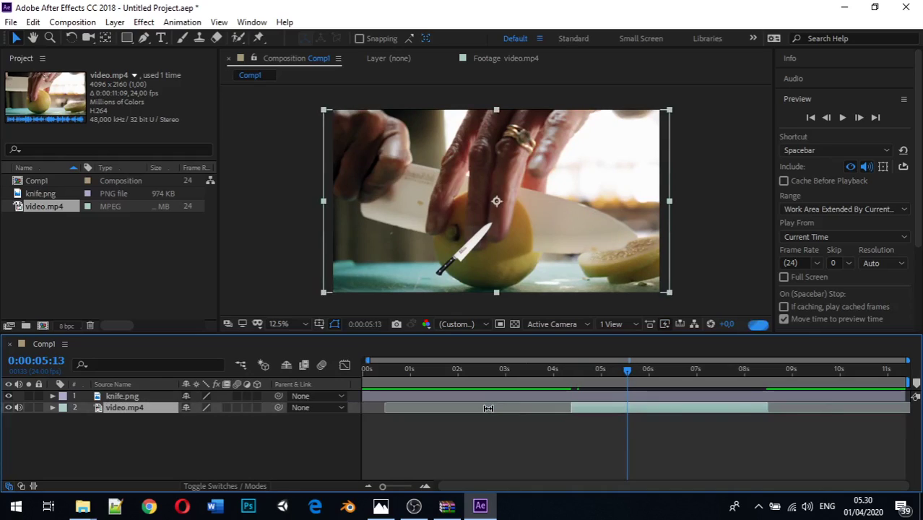
pyautogui.press('Delete')
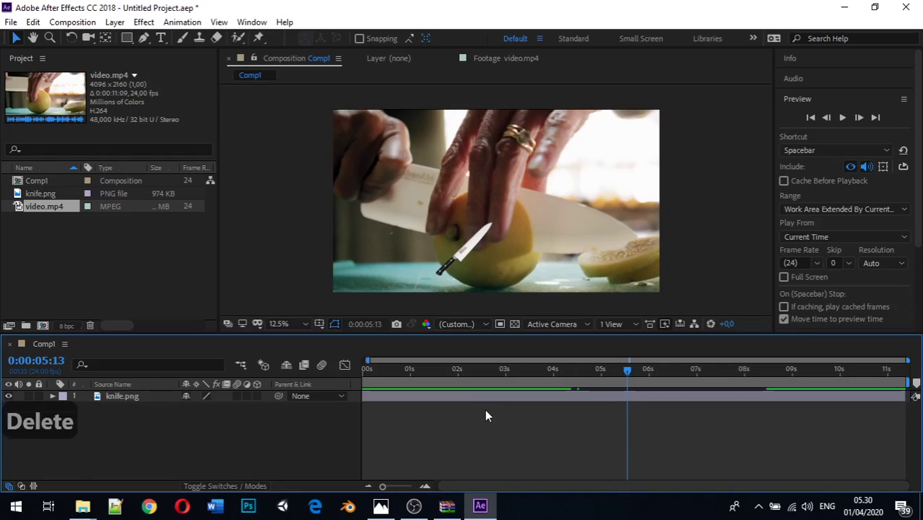
# Step: Place the trimmed video.mp4 footage beneath knife.png at the start of Comp1, then delete that layer
pyautogui.click(44, 207)
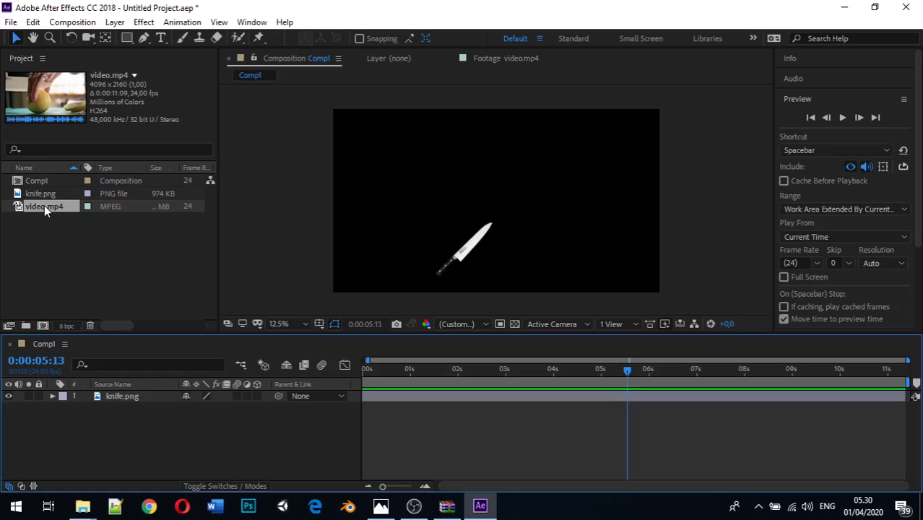
pyautogui.moveTo(44, 205); pyautogui.dragTo(58, 417)
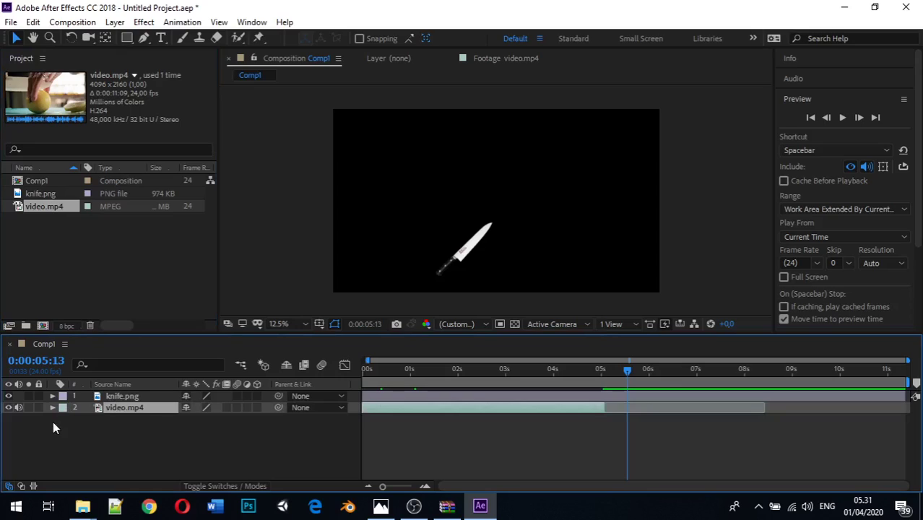
pyautogui.click(124, 407)
pyautogui.press('Delete')
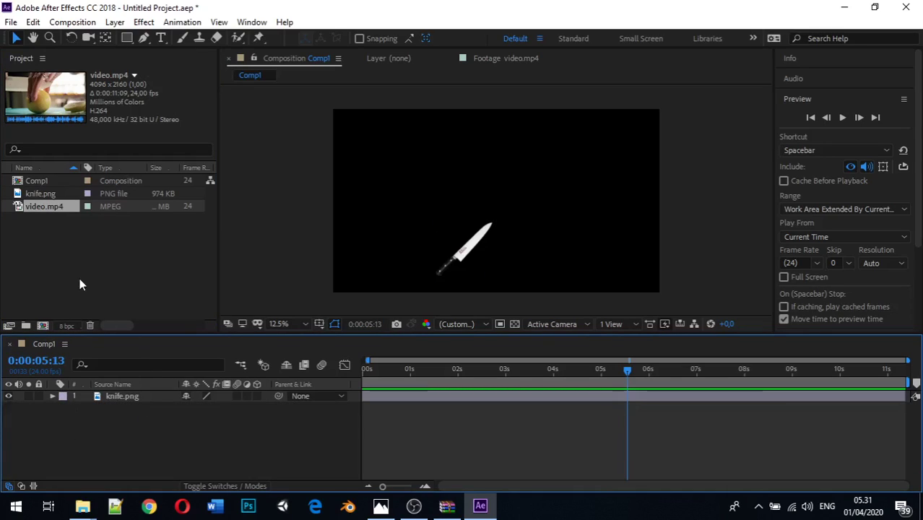
# Step: Open the video.mp4 footage and overlay its trimmed part onto Comp1 at 0:00:05:13, then delete the new layer
pyautogui.doubleClick(45, 205)
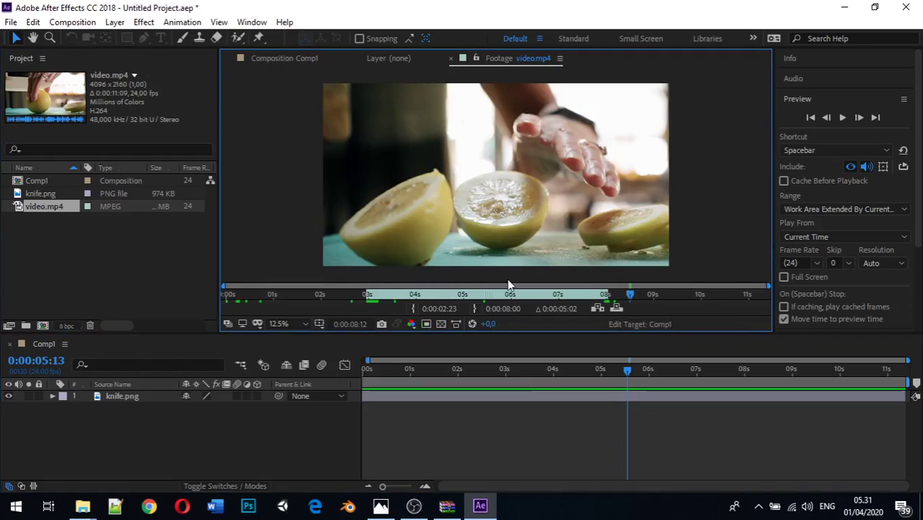
pyautogui.click(619, 304)
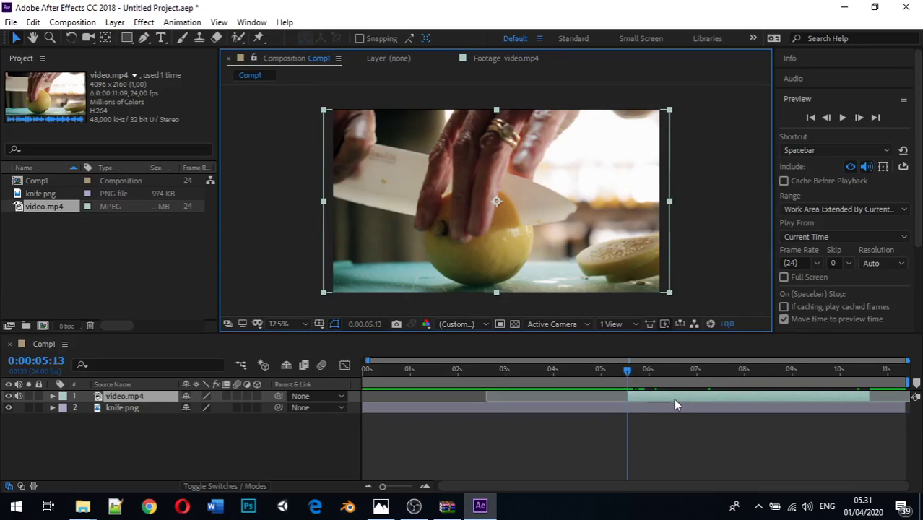
pyautogui.click(650, 395)
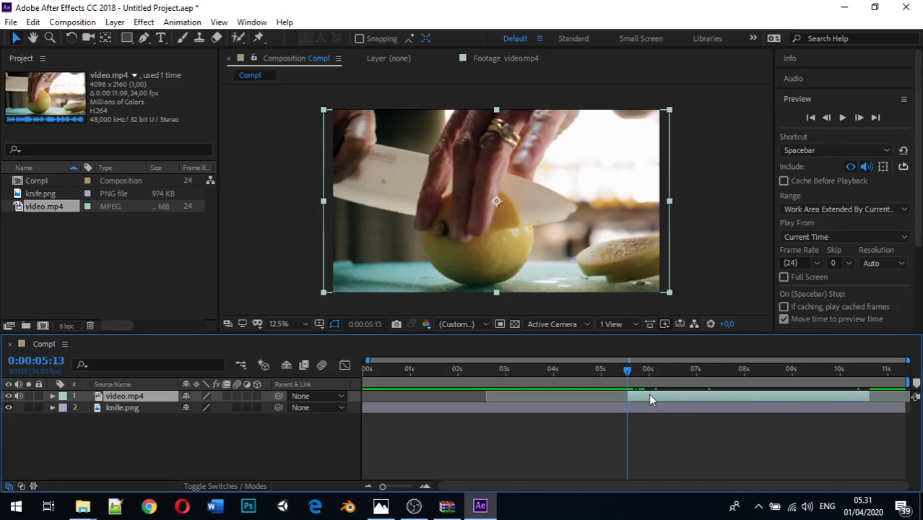
pyautogui.press('Delete')
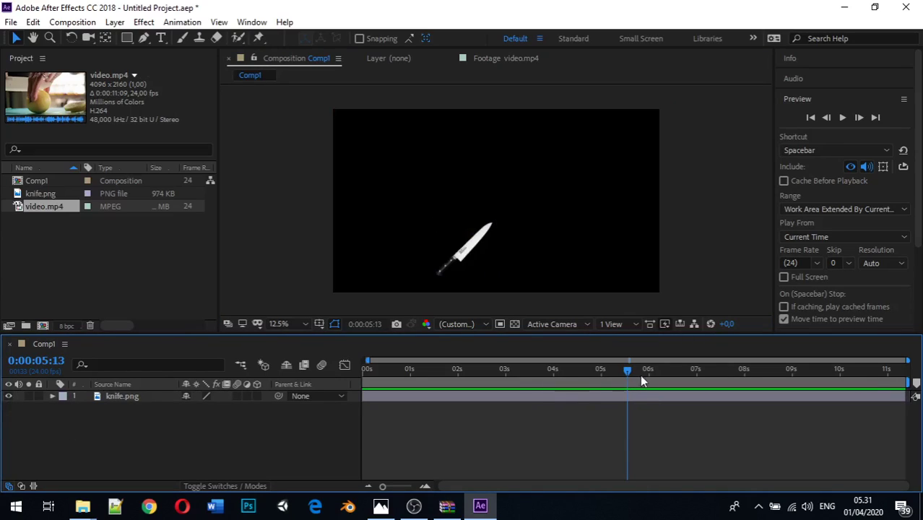
# Step: Set the current time to 0:00:03:00, overlay the trimmed video.mp4 footage there from its footage viewer, then delete the layer
pyautogui.moveTo(627, 370); pyautogui.dragTo(507, 379)
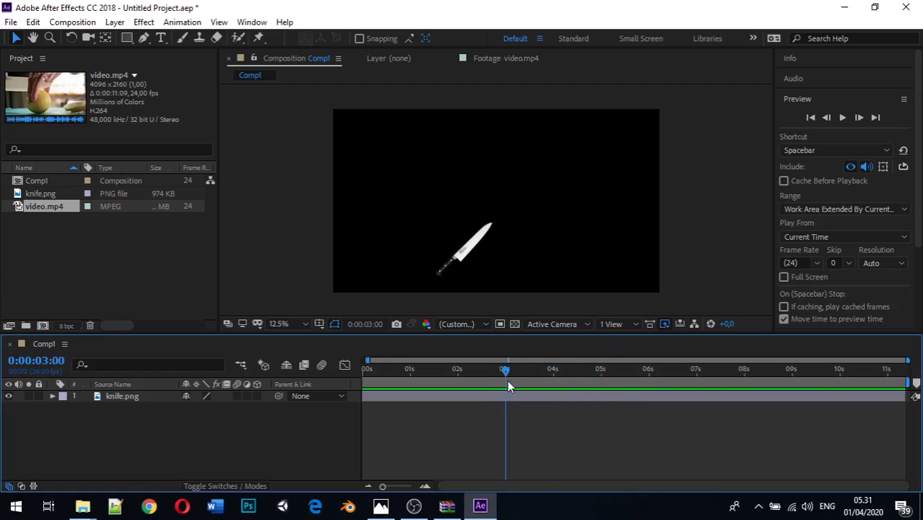
pyautogui.doubleClick(61, 207)
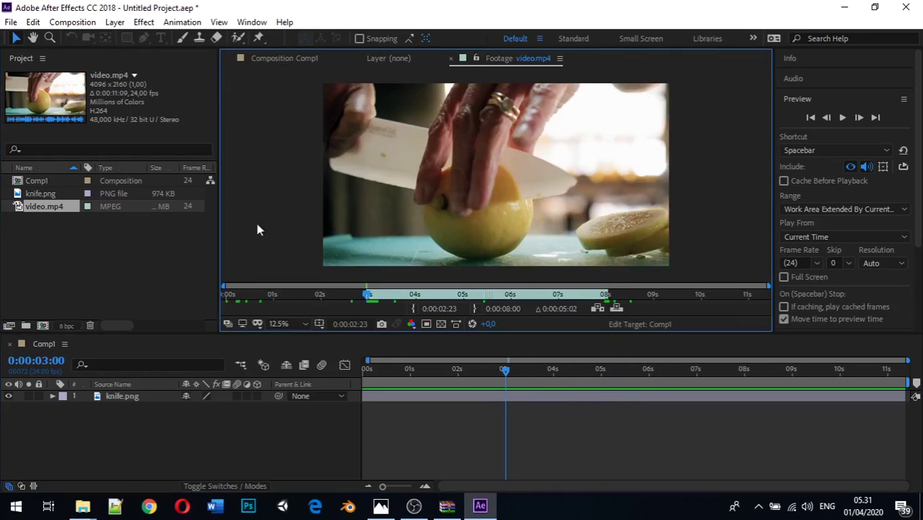
pyautogui.click(620, 308)
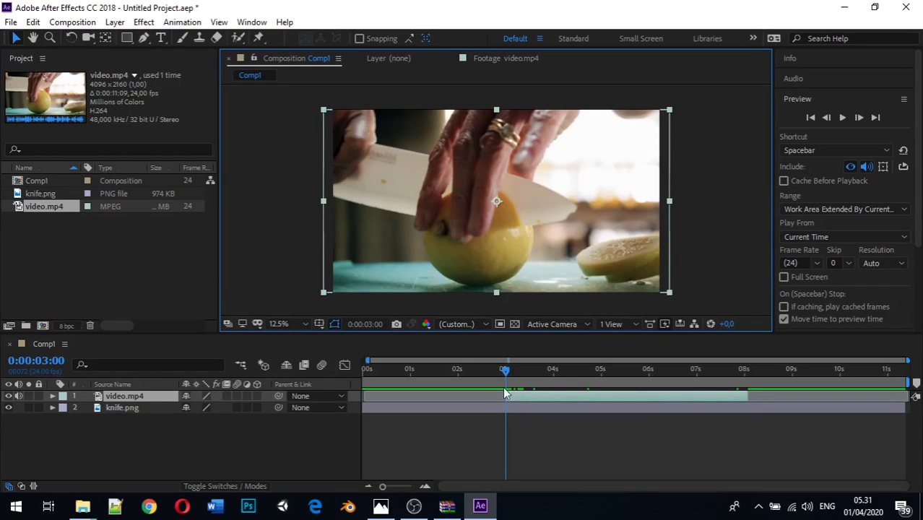
pyautogui.moveTo(505, 372)
pyautogui.mouseDown()
pyautogui.moveTo(519, 373)
pyautogui.moveTo(506, 374)
pyautogui.mouseUp()
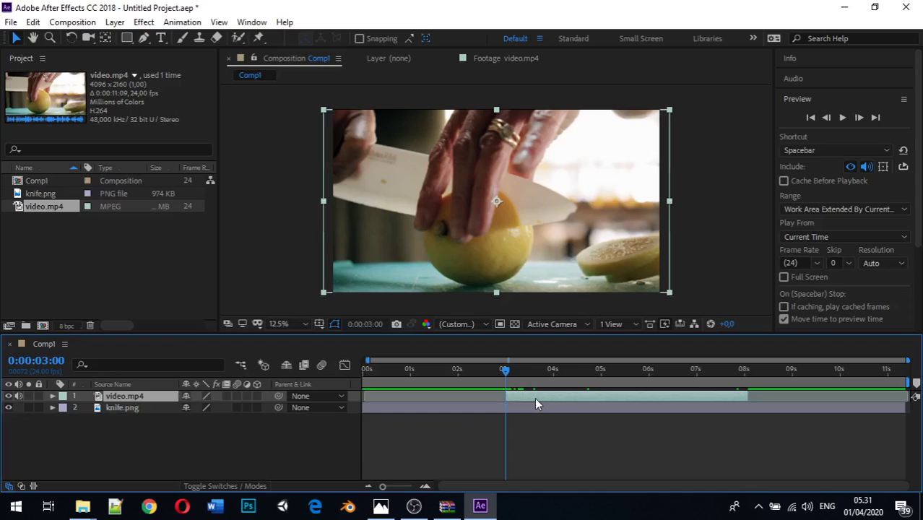
pyautogui.press('Delete')
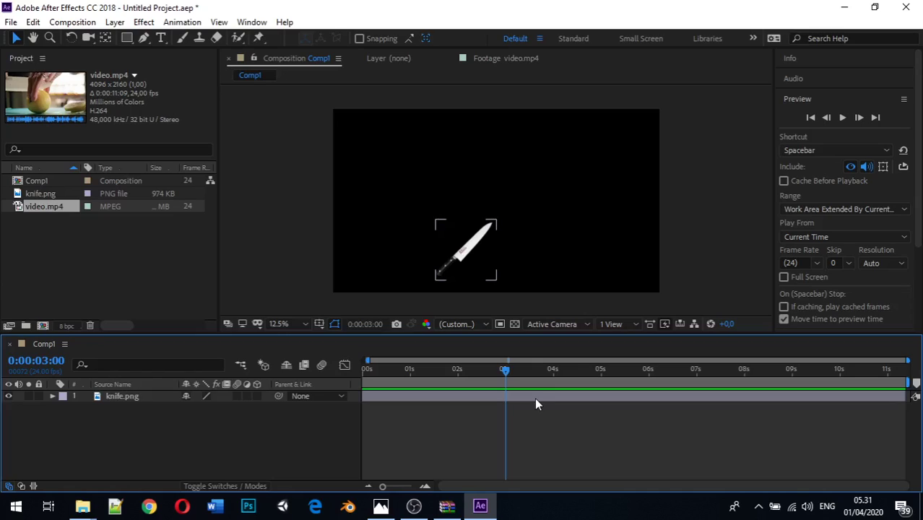
# Step: Select the knife.png layer in the Comp1 timeline
pyautogui.click(123, 449)
pyautogui.click(55, 396)
pyautogui.click(462, 397)
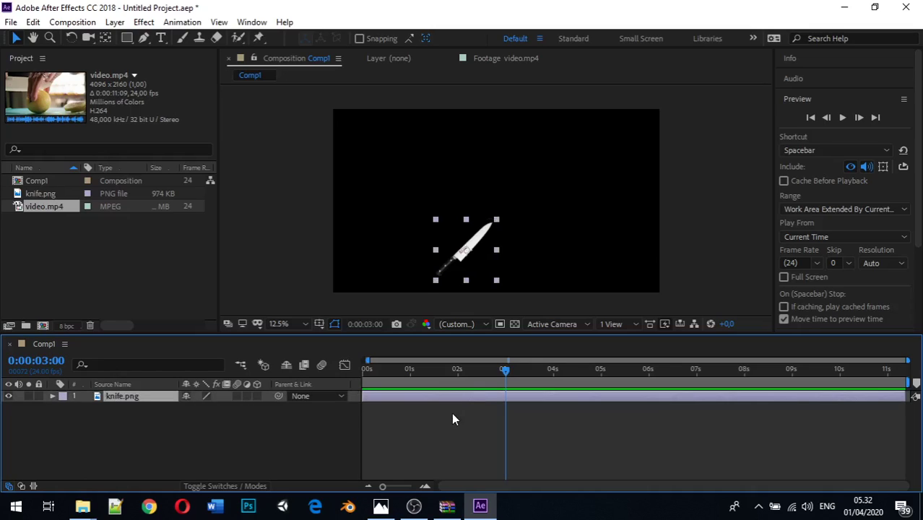
# Step: Create a new composition named Comp 2, keeping the default size, frame rate and duration
pyautogui.click(105, 264)
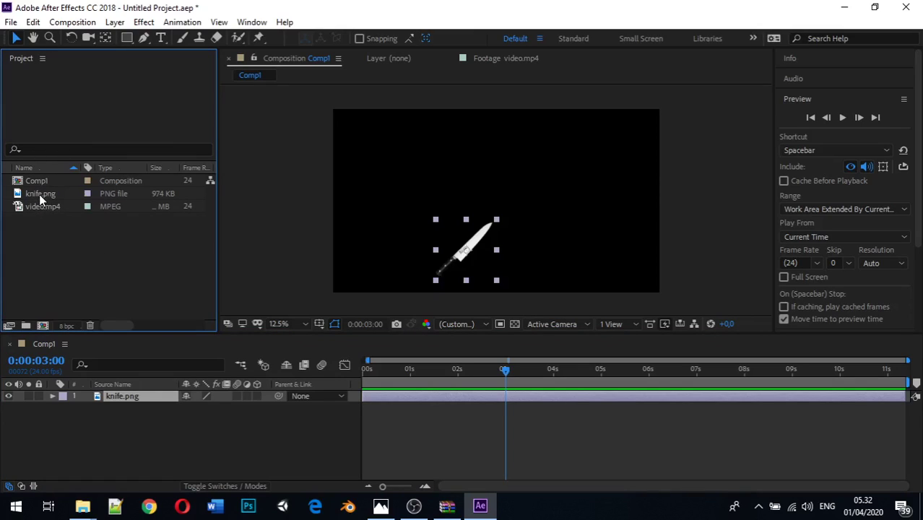
pyautogui.click(125, 399)
pyautogui.click(77, 265)
pyautogui.rightClick(58, 248)
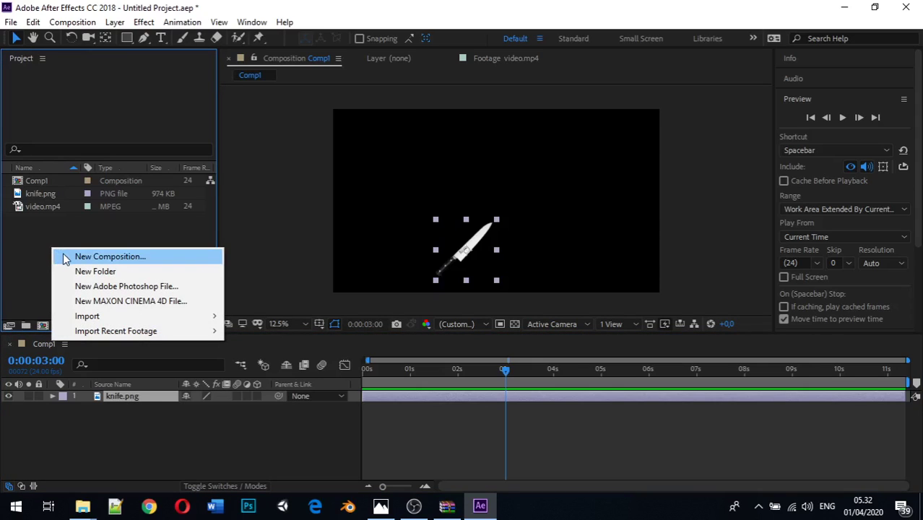
pyautogui.click(63, 257)
pyautogui.click(388, 117)
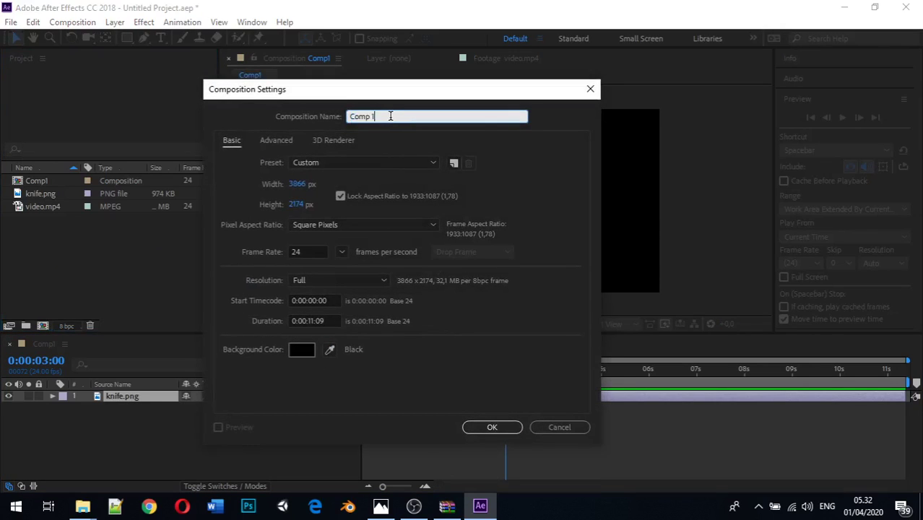
pyautogui.press('BackSpace')
pyautogui.write('2')
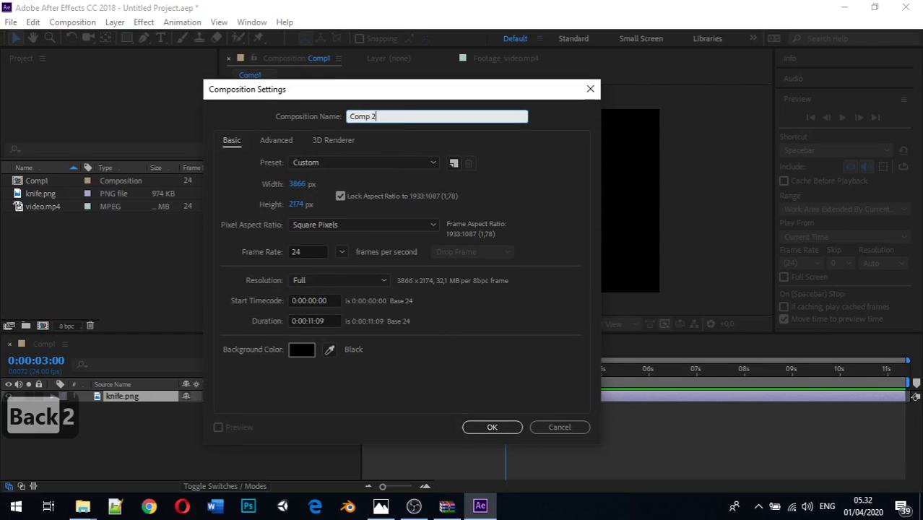
pyautogui.click(491, 426)
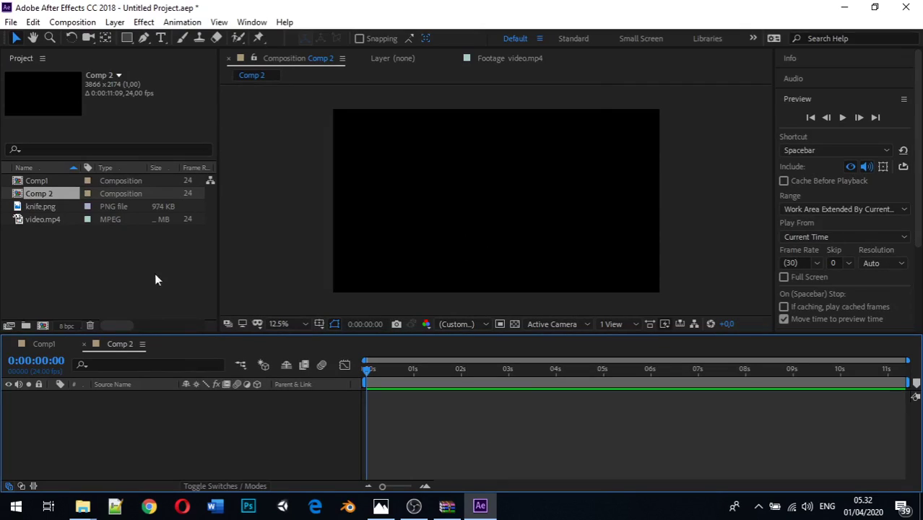
# Step: Rename the Comp1 composition as Comp 1
pyautogui.click(76, 182)
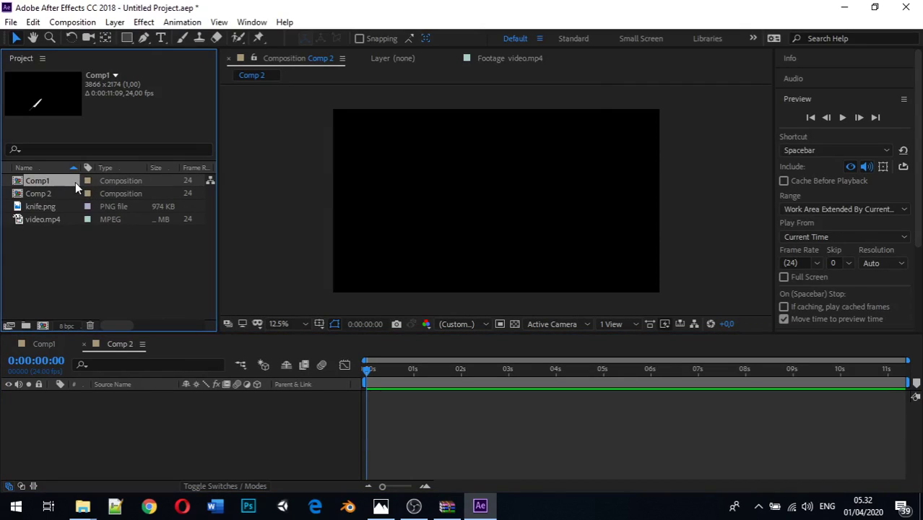
pyautogui.rightClick(64, 179)
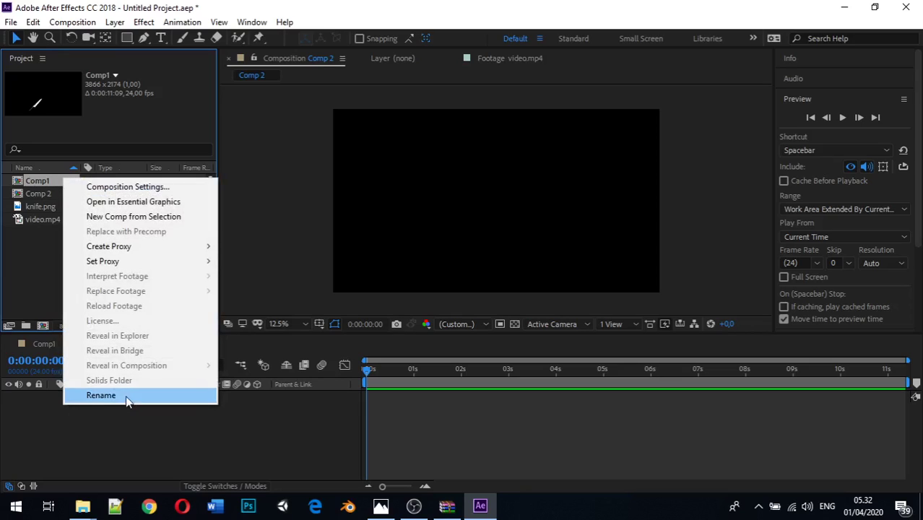
pyautogui.click(101, 395)
pyautogui.click(49, 181)
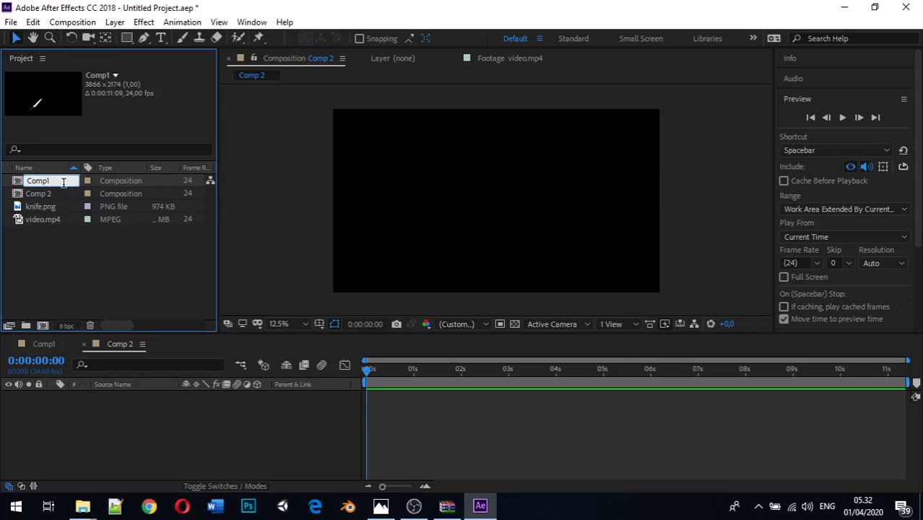
pyautogui.press('Left')
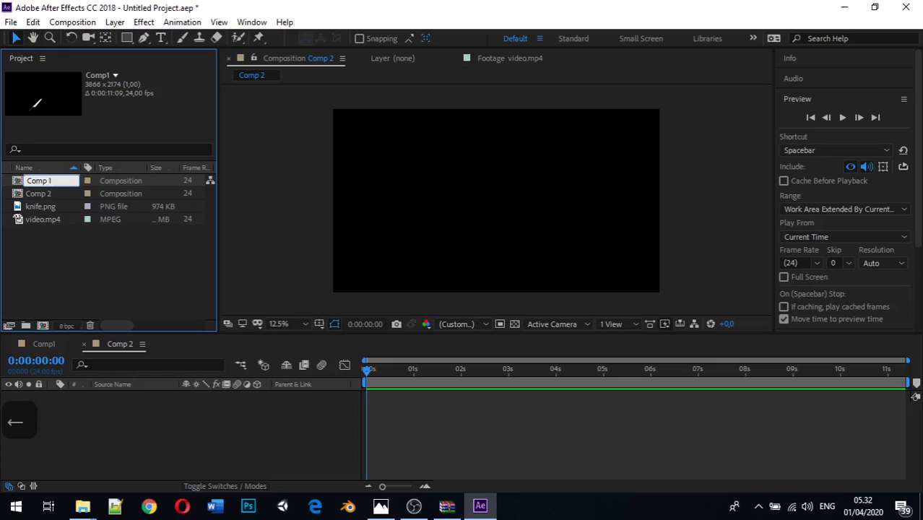
pyautogui.press('Return')
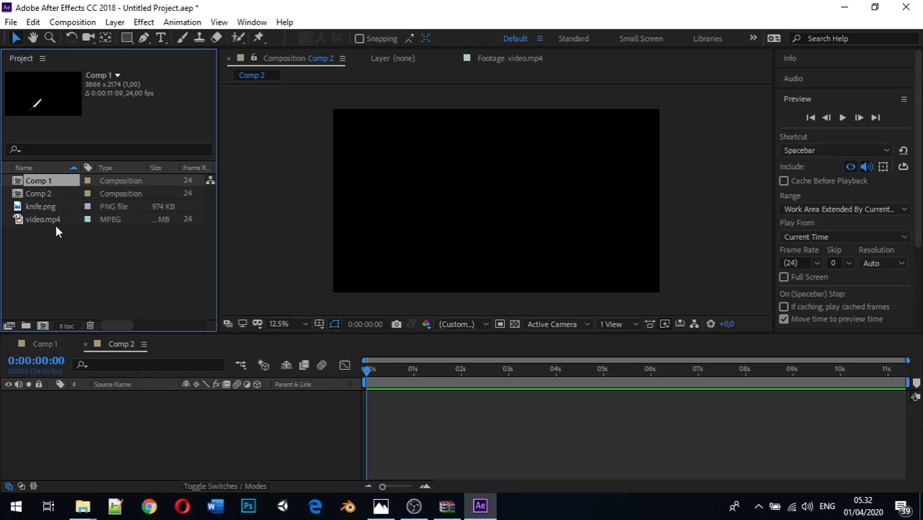
# Step: Open Comp 1 to view its timeline, then compare Comp 2 and video.mp4 among the project items
pyautogui.doubleClick(42, 184)
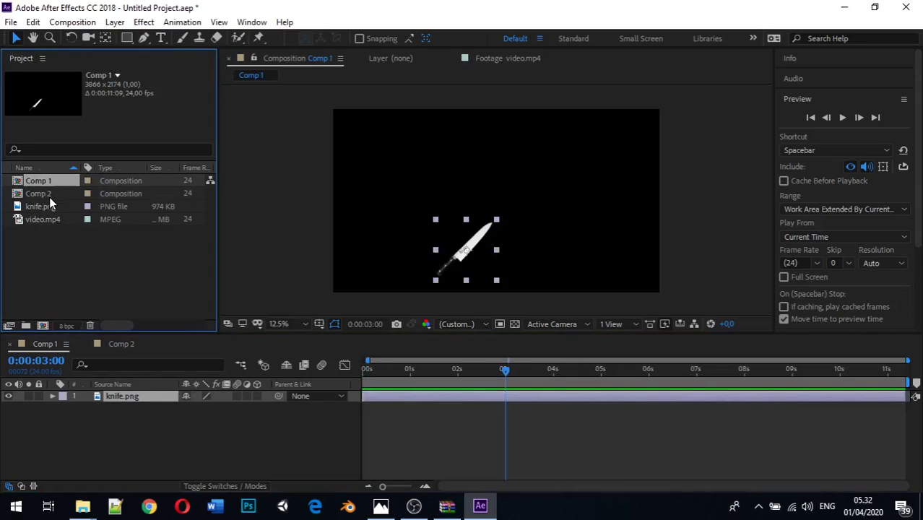
pyautogui.click(50, 194)
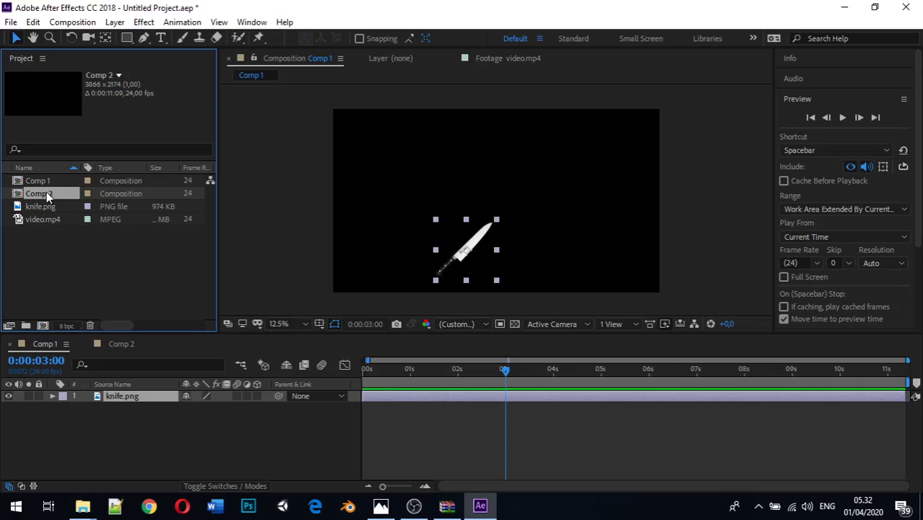
pyautogui.click(39, 247)
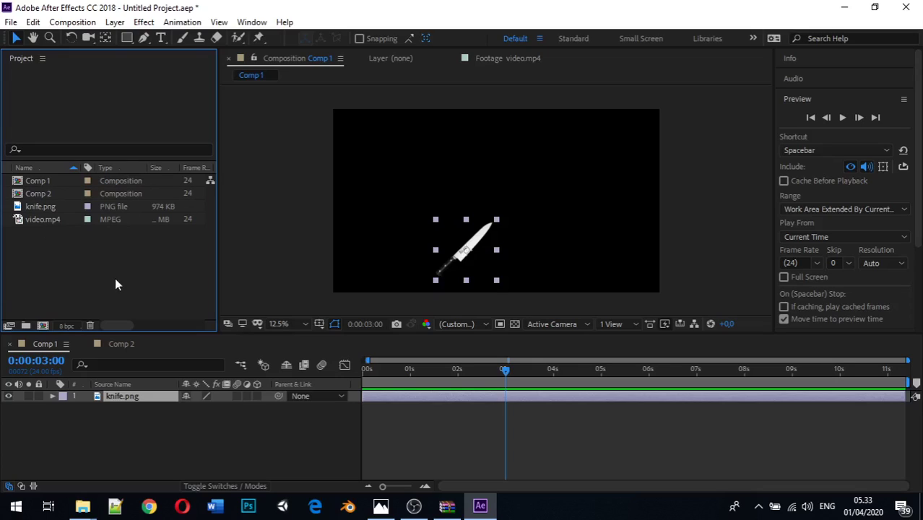
pyautogui.click(53, 218)
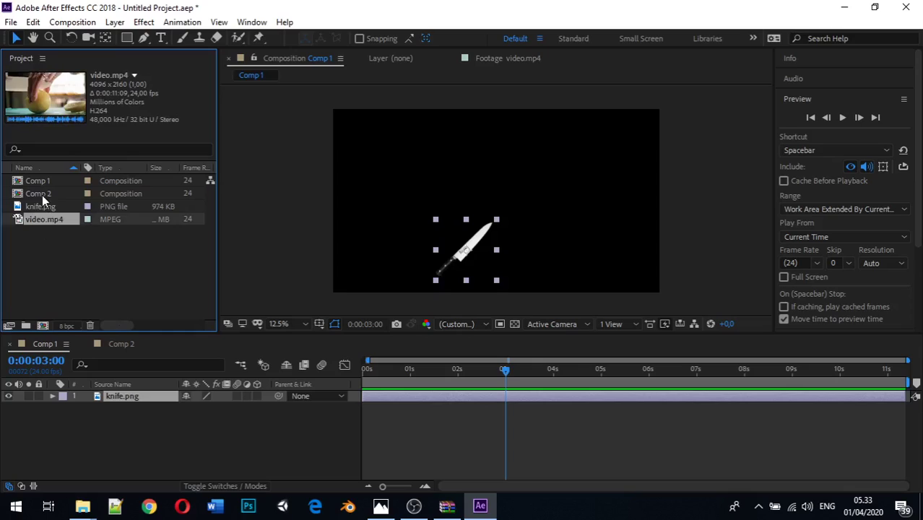
# Step: Open Comp 2, add the trimmed video.mp4 footage to its timeline, then delete that layer
pyautogui.doubleClick(41, 194)
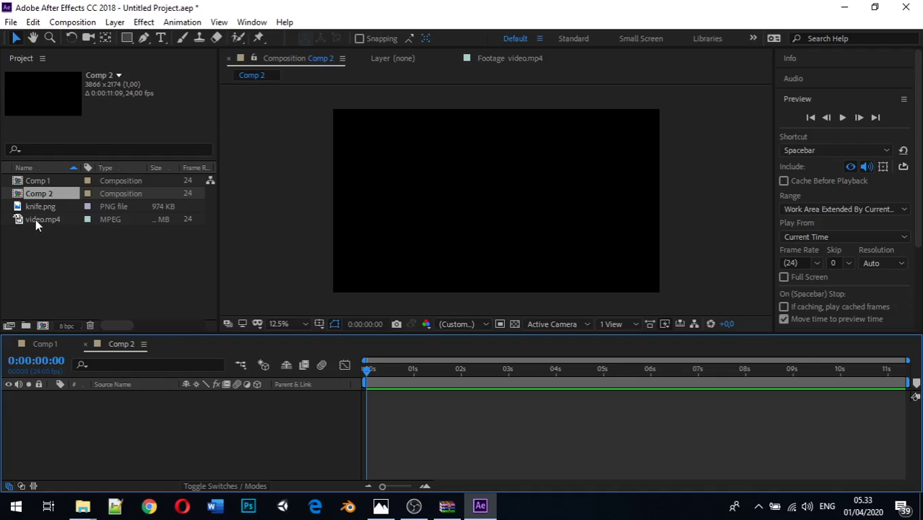
pyautogui.moveTo(35, 220); pyautogui.dragTo(54, 410)
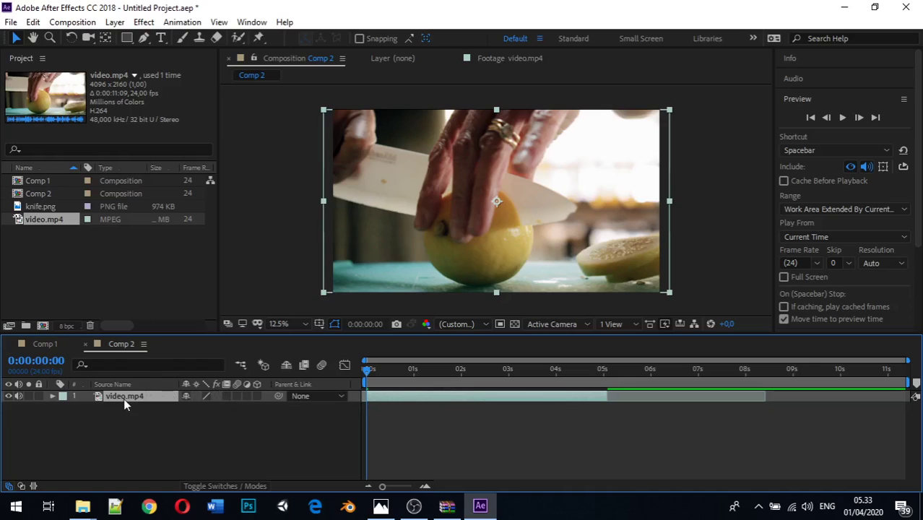
pyautogui.press('Delete')
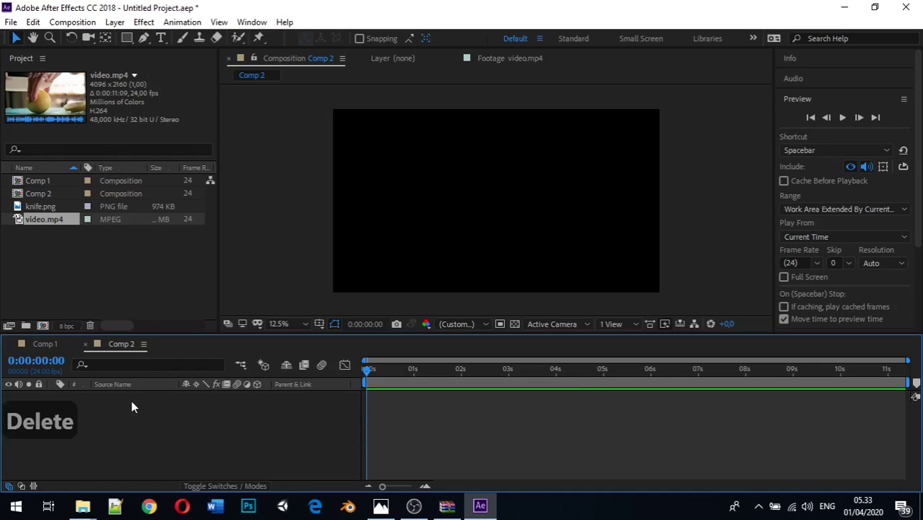
# Step: Restore the full length of the video.mp4 footage, with its in point at 0:00:00:00 and out point at 0:00:11:08
pyautogui.doubleClick(65, 221)
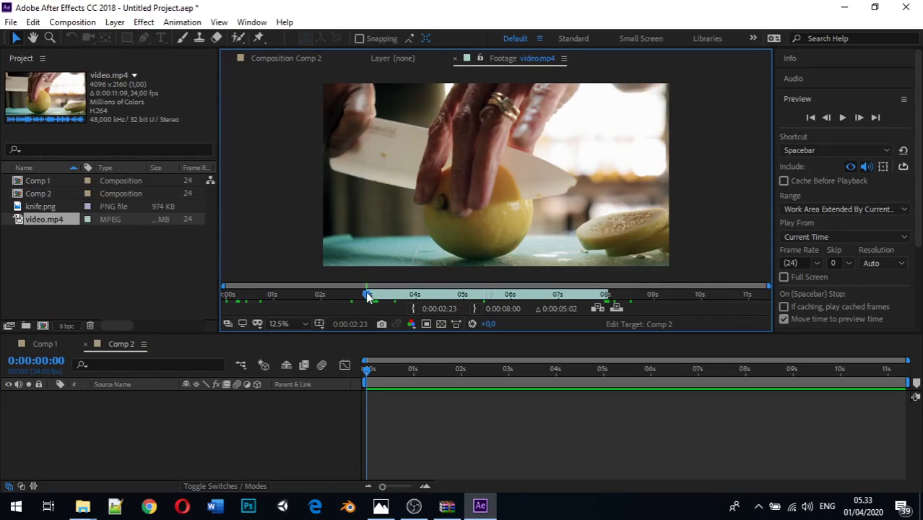
pyautogui.click(239, 300)
pyautogui.moveTo(239, 302); pyautogui.dragTo(218, 306)
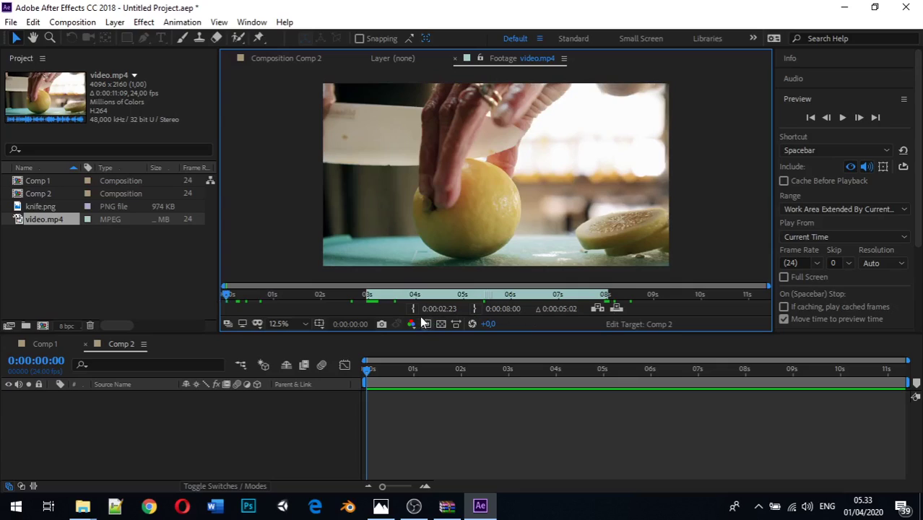
pyautogui.click(416, 308)
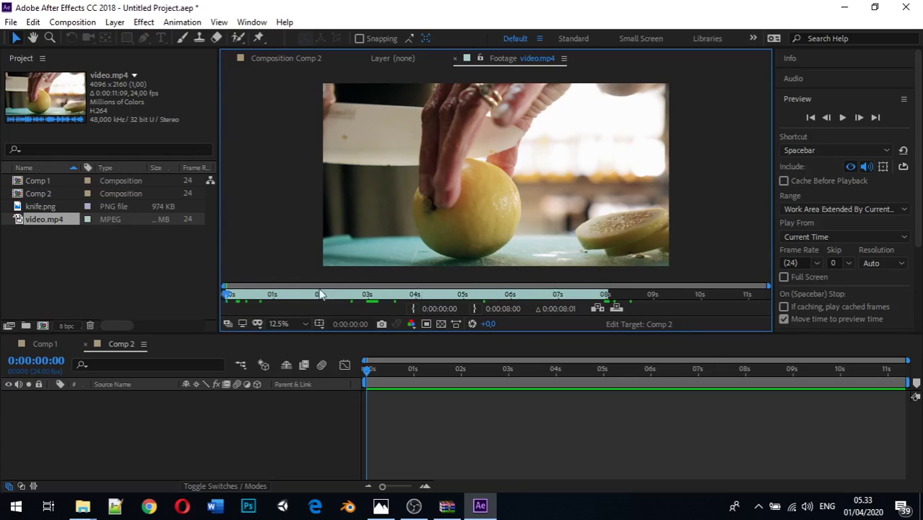
pyautogui.moveTo(236, 298); pyautogui.dragTo(786, 295)
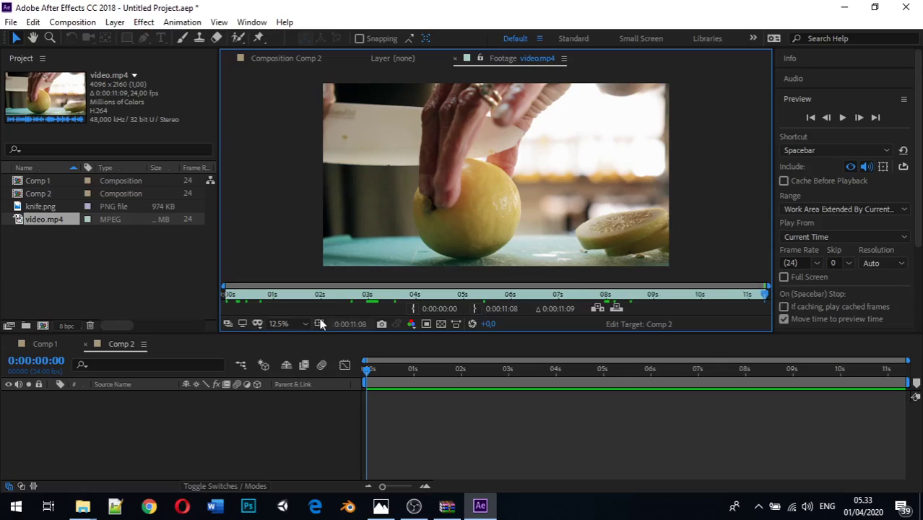
# Step: Add the full video.mp4 footage to Comp 2 and place knife.png beneath it, with the knife layer's properties expanded
pyautogui.click(199, 420)
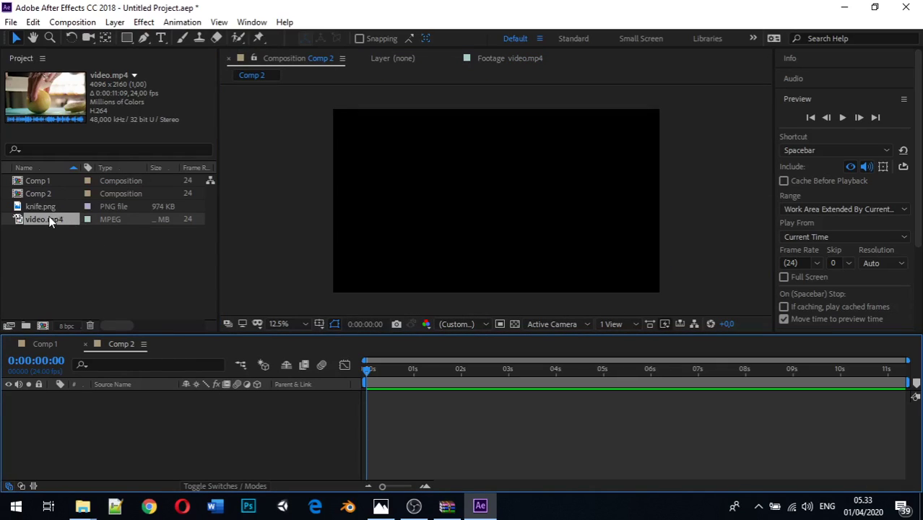
pyautogui.moveTo(49, 218); pyautogui.dragTo(38, 419)
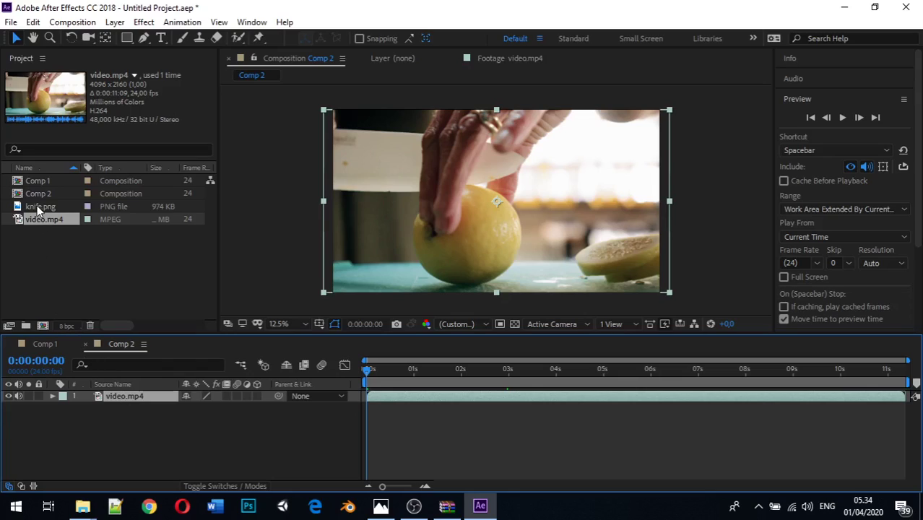
pyautogui.moveTo(37, 205); pyautogui.dragTo(56, 405)
pyautogui.click(56, 405)
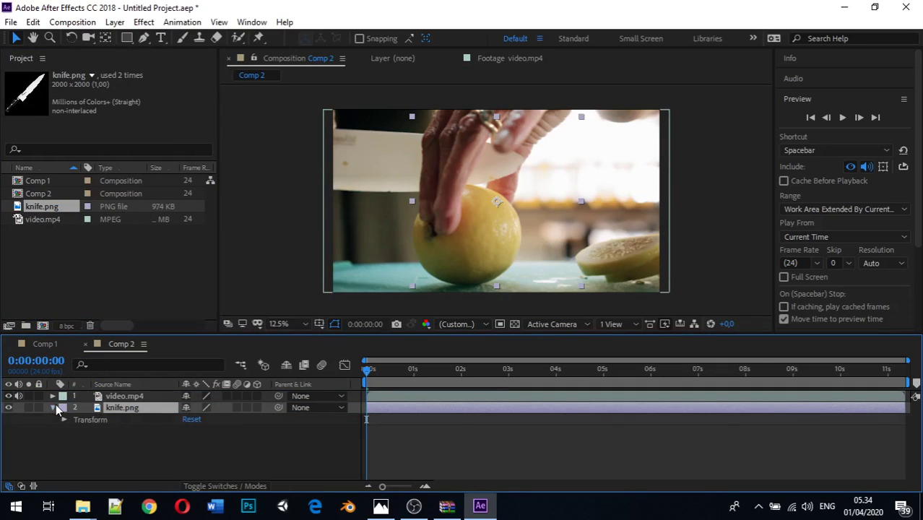
# Step: Move the knife.png layer above video.mp4 in Comp 2's layer order
pyautogui.hotkey('ctrl', 'a')
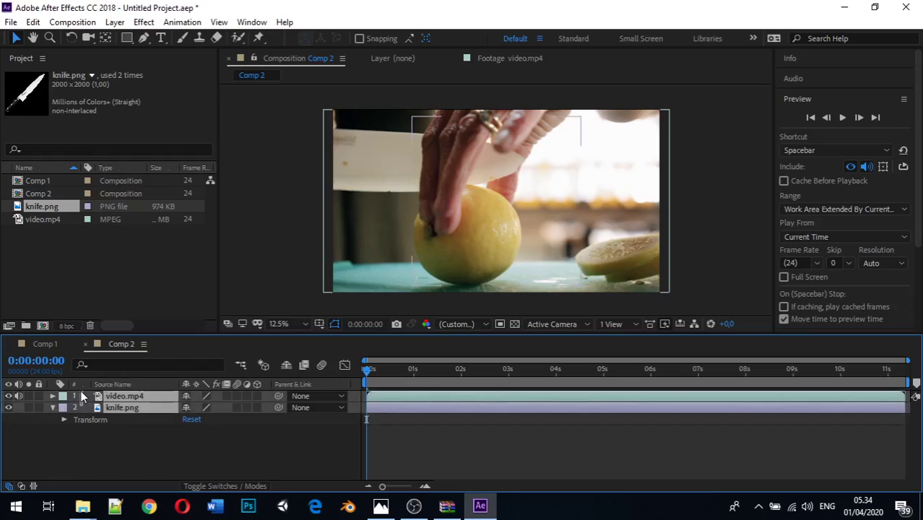
pyautogui.click(60, 437)
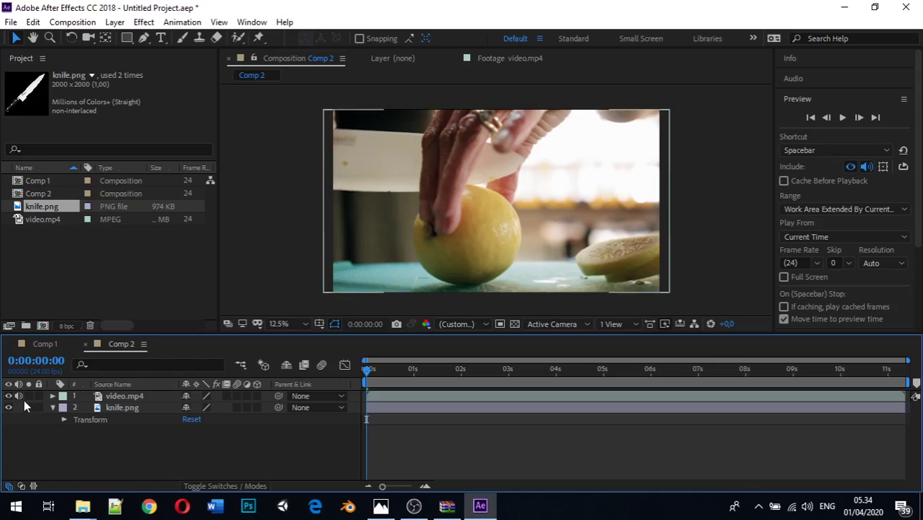
pyautogui.click(113, 398)
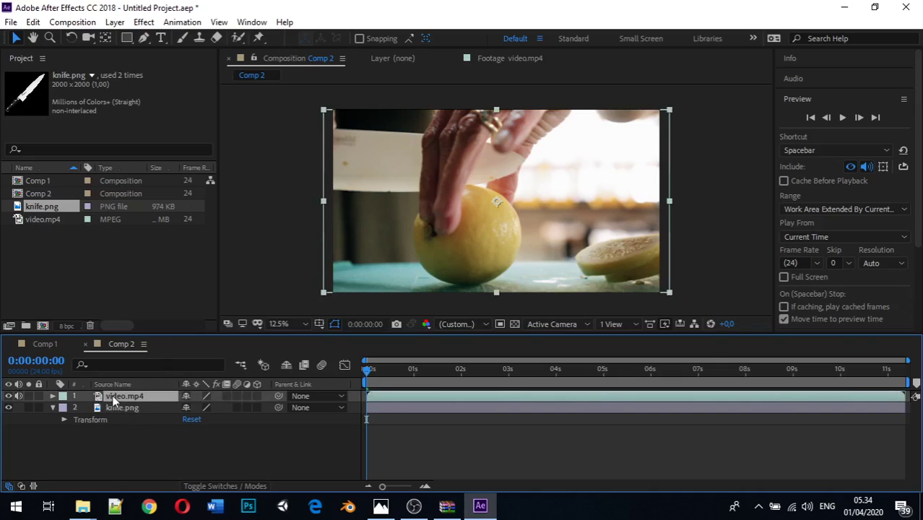
pyautogui.click(120, 409)
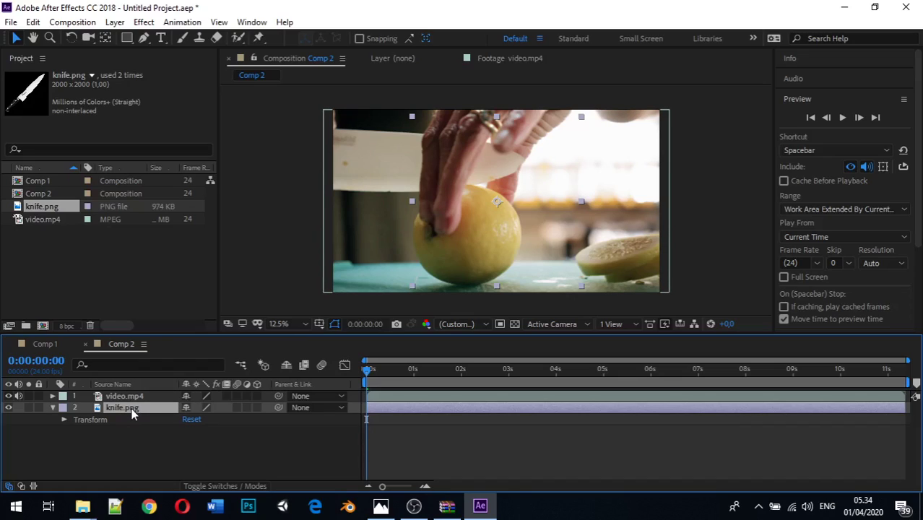
pyautogui.moveTo(130, 409); pyautogui.dragTo(130, 395)
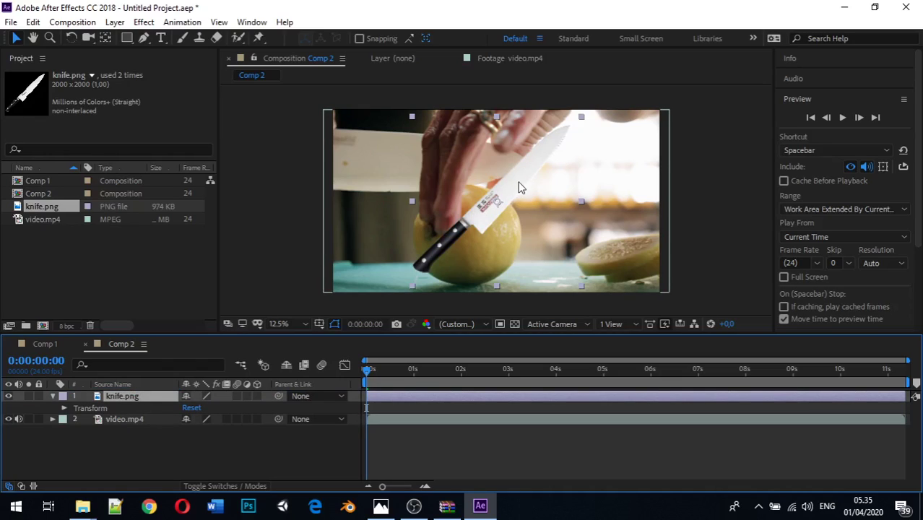
# Step: Move the video.mp4 layer above knife.png, then return it beneath the knife
pyautogui.click(124, 420)
pyautogui.moveTo(139, 421); pyautogui.dragTo(130, 398)
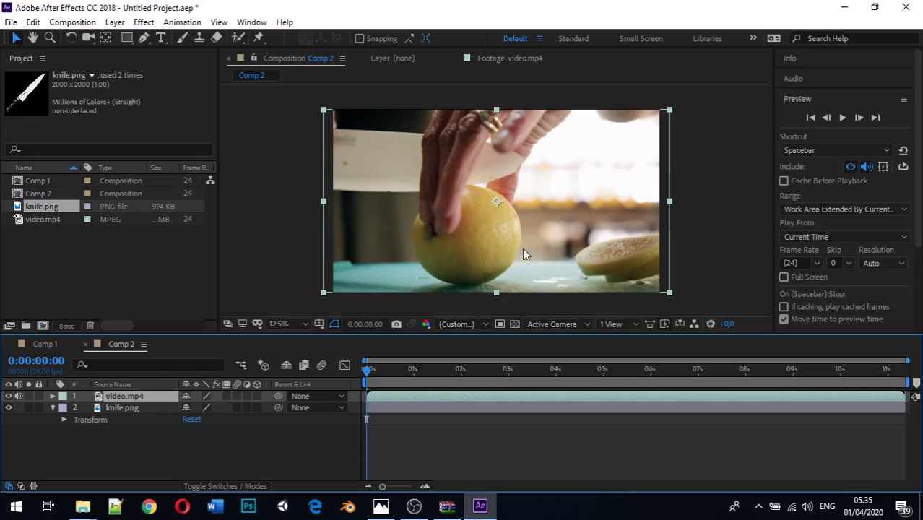
pyautogui.moveTo(129, 405)
pyautogui.mouseDown()
pyautogui.moveTo(128, 418)
pyautogui.moveTo(126, 408)
pyautogui.mouseUp()
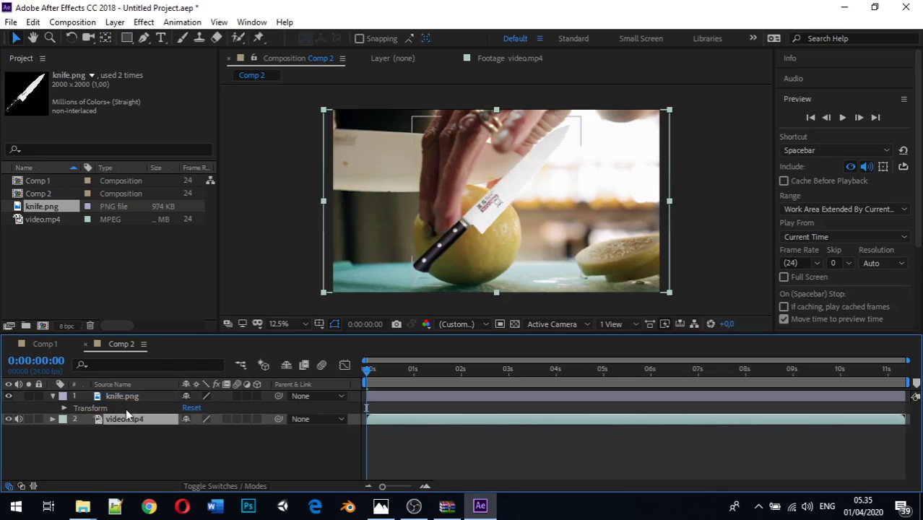
# Step: Add a new text layer reading "Tajam" to Comp 2
pyautogui.click(136, 465)
pyautogui.rightClick(124, 458)
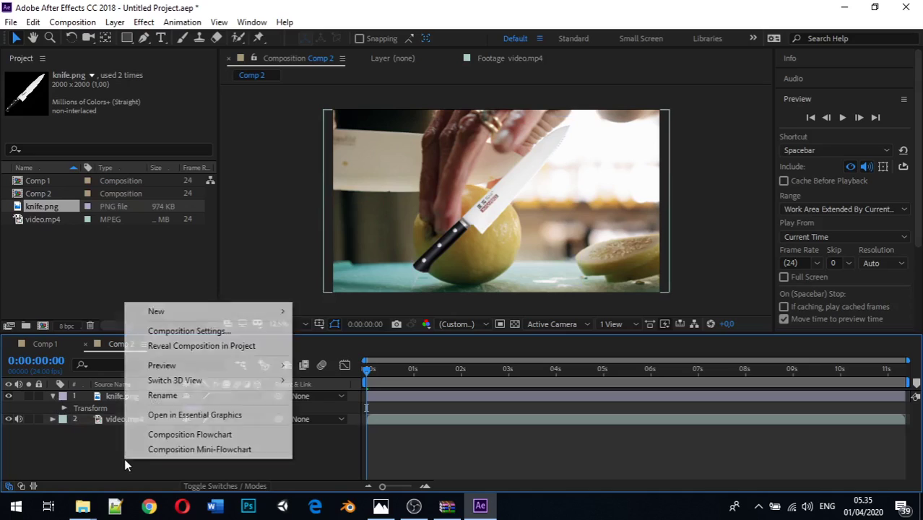
pyautogui.moveTo(192, 306)
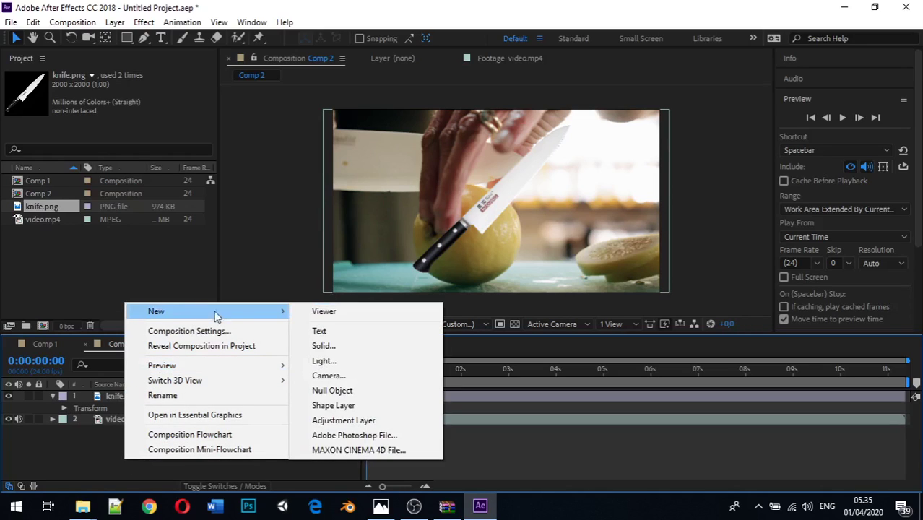
pyautogui.click(320, 331)
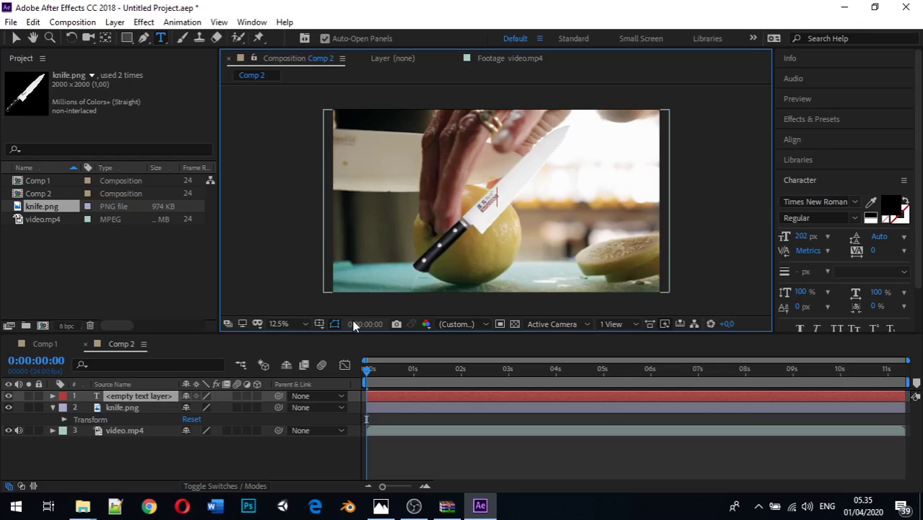
pyautogui.write('Tajam')
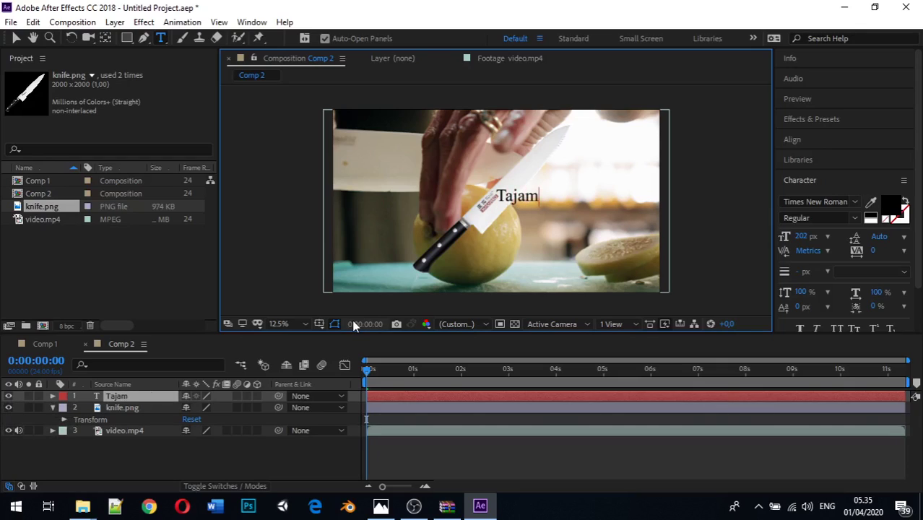
# Step: Extend the text layer's wording to "Tajam dan Kuat" and collapse the knife.png layer's properties
pyautogui.write(' dan Kuat')
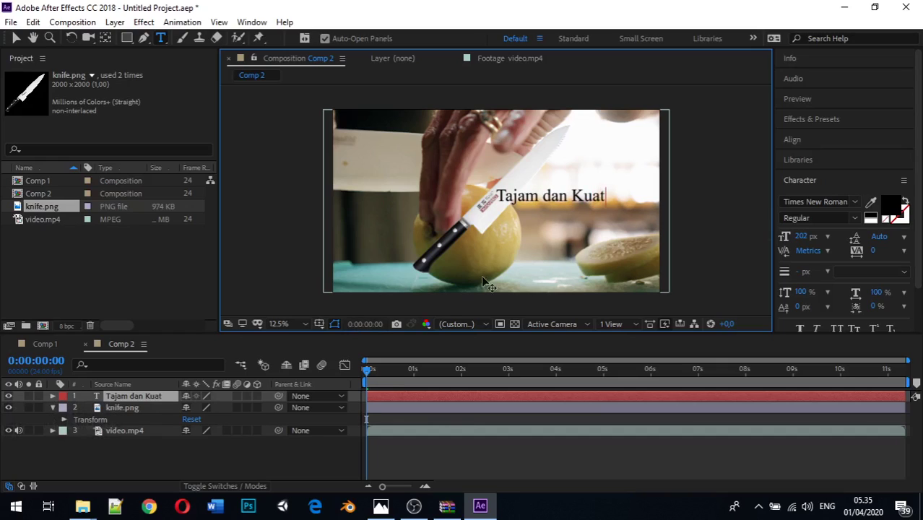
pyautogui.click(156, 409)
pyautogui.click(131, 396)
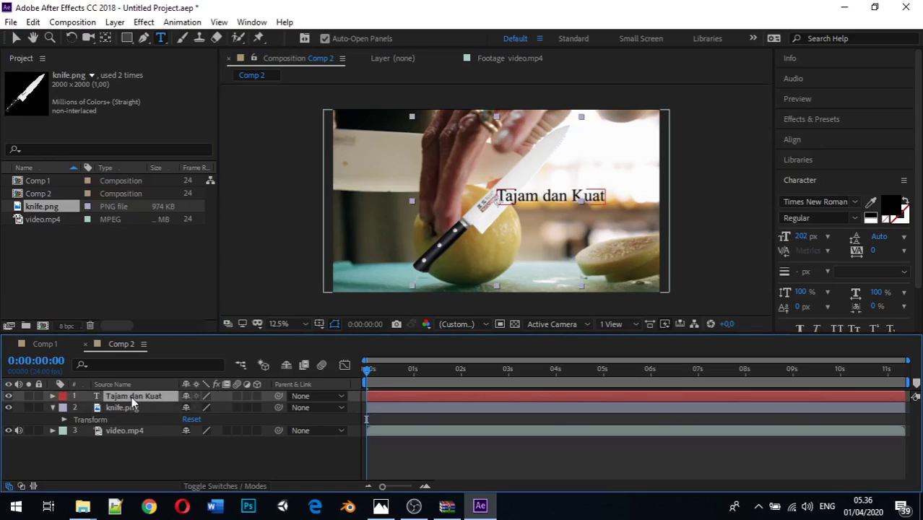
pyautogui.click(53, 407)
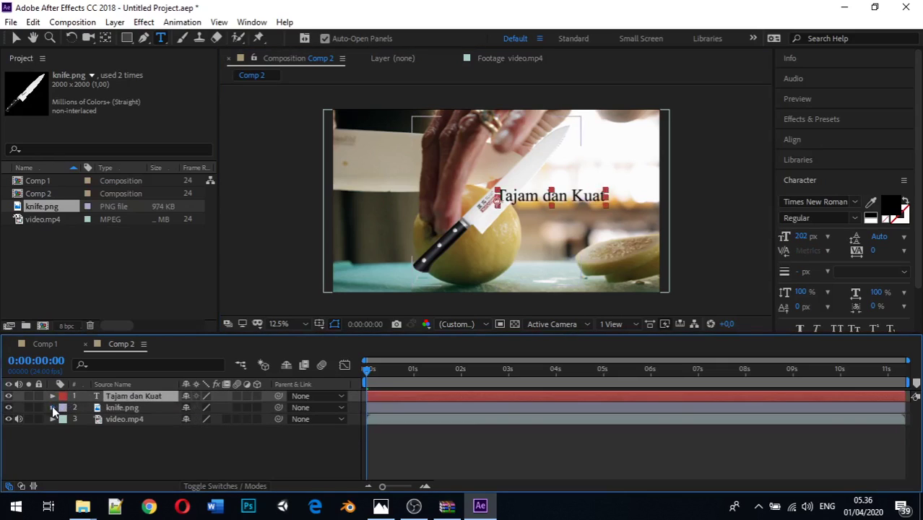
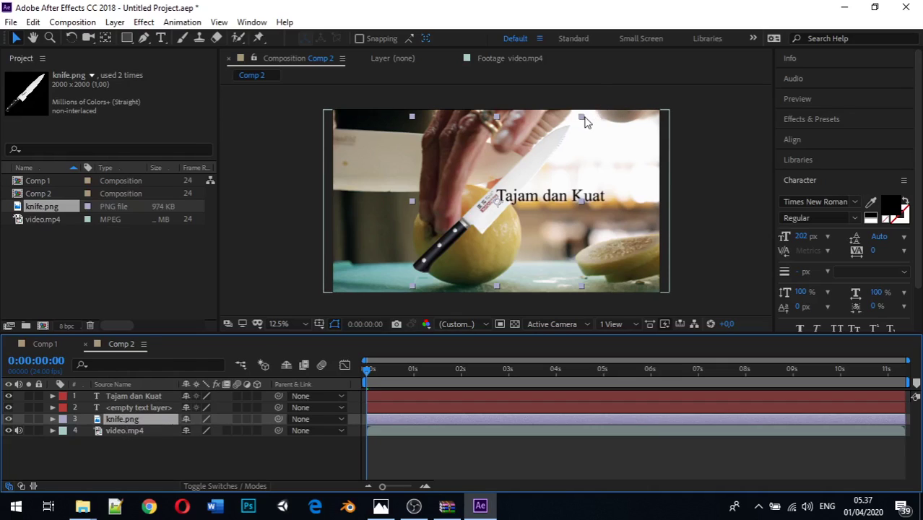
# Step: Scale the knife image down to about a third, place it over the lemon, and move the "Tajam dan Kuat" text beside it
pyautogui.moveTo(581, 117); pyautogui.dragTo(529, 174)
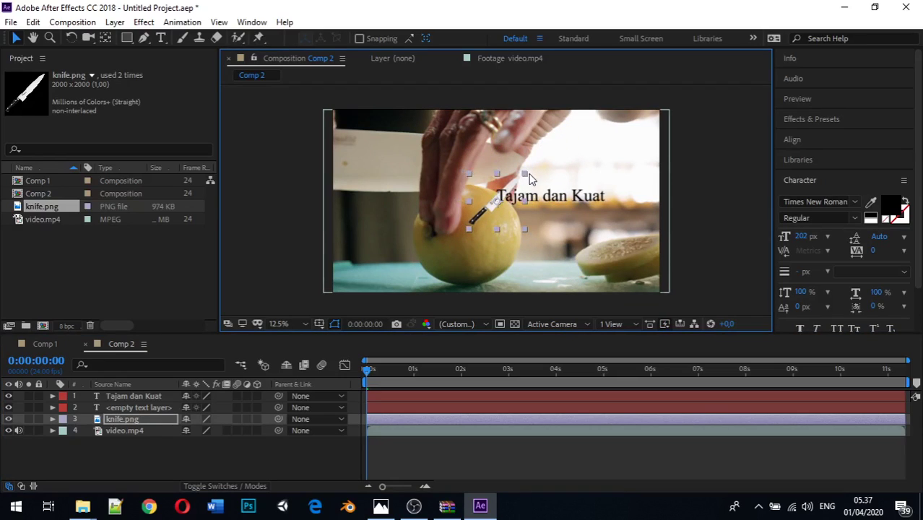
pyautogui.moveTo(488, 212); pyautogui.dragTo(483, 244)
pyautogui.click(562, 202)
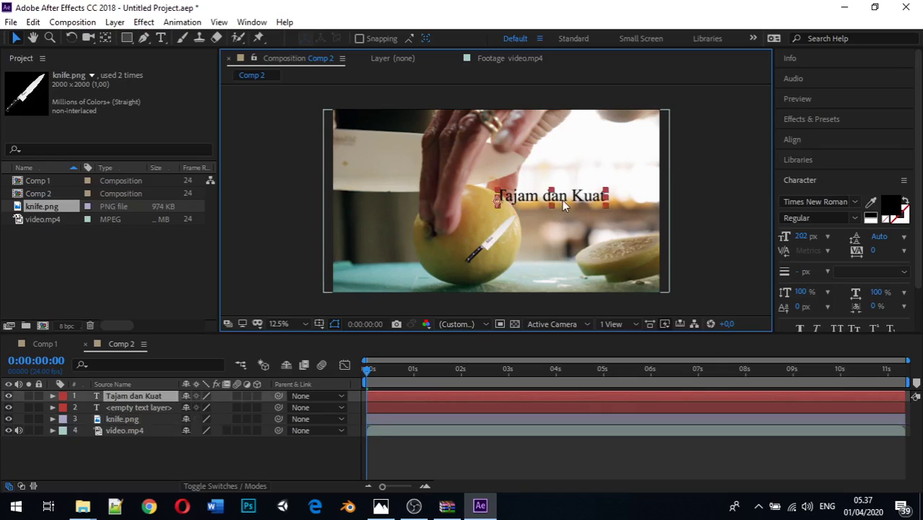
pyautogui.moveTo(563, 205); pyautogui.dragTo(577, 246)
pyautogui.click(565, 263)
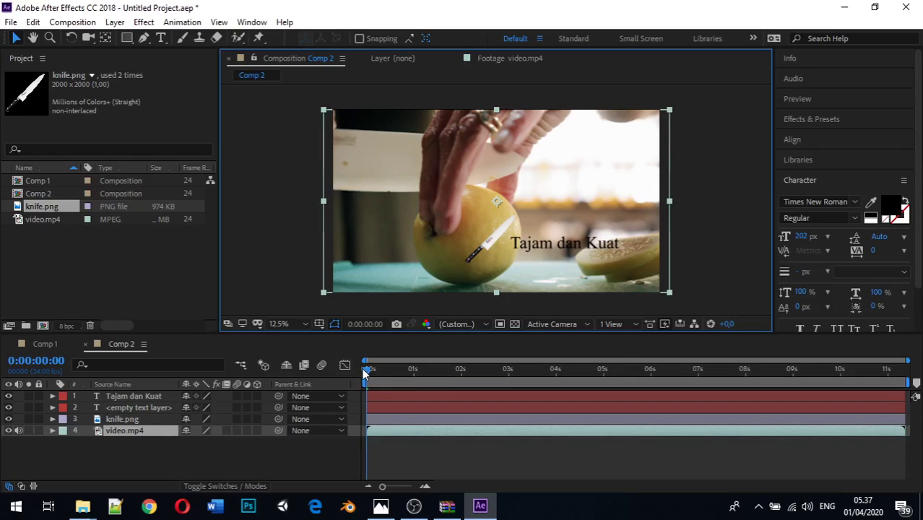
# Step: Play a preview of Comp 2 from its first frame, then stop playback
pyautogui.moveTo(366, 372); pyautogui.dragTo(414, 373)
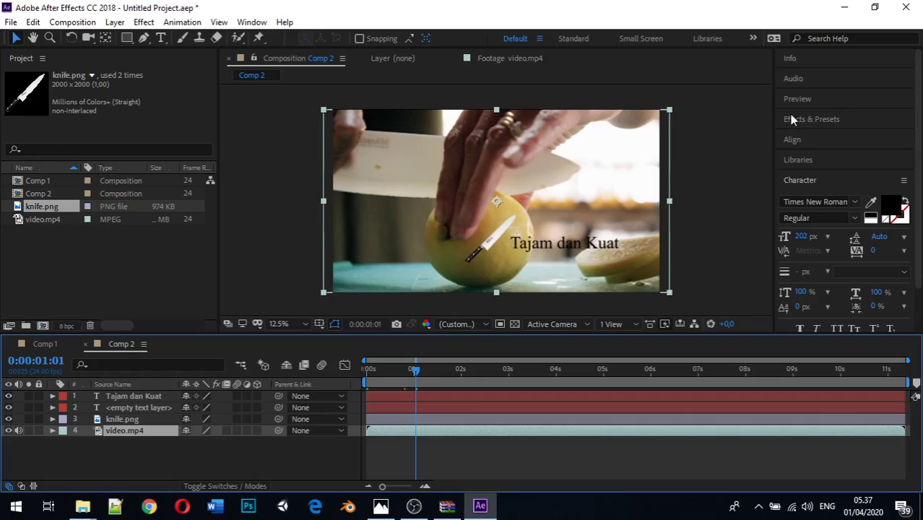
pyautogui.click(807, 97)
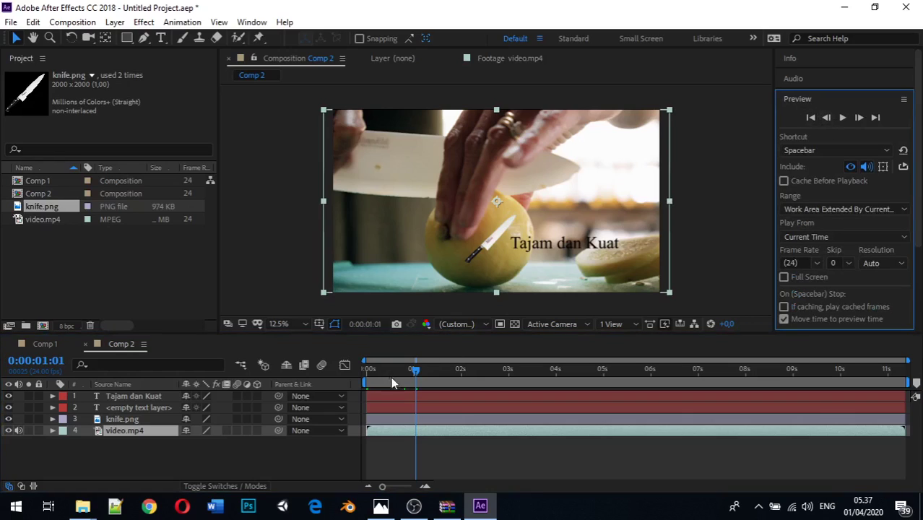
pyautogui.moveTo(415, 371); pyautogui.dragTo(374, 365)
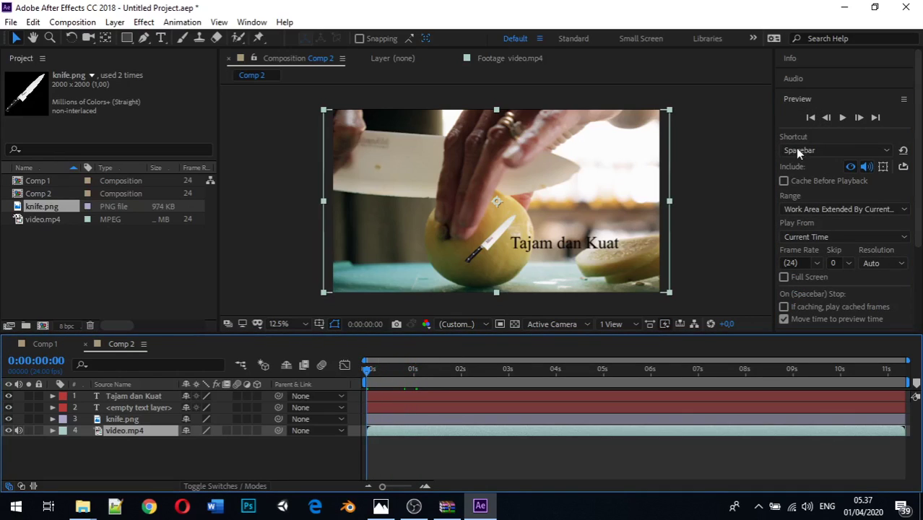
pyautogui.click(841, 118)
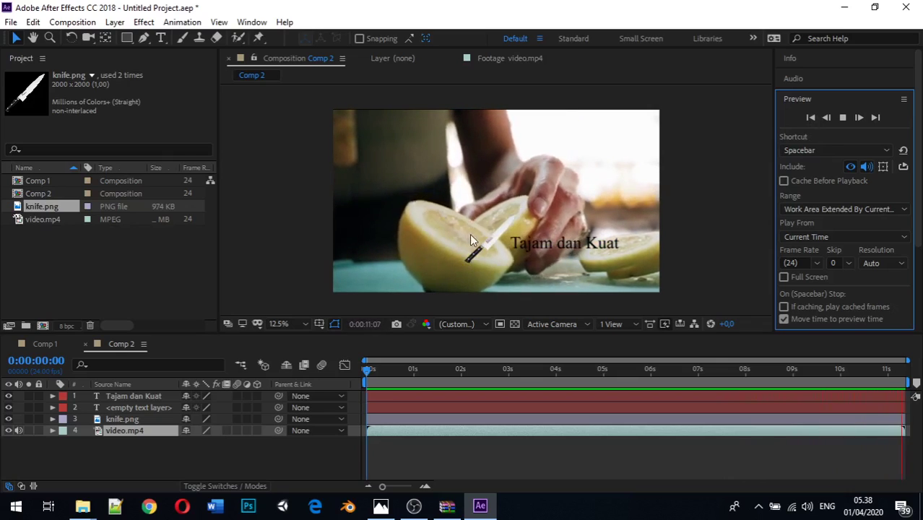
pyautogui.click(842, 117)
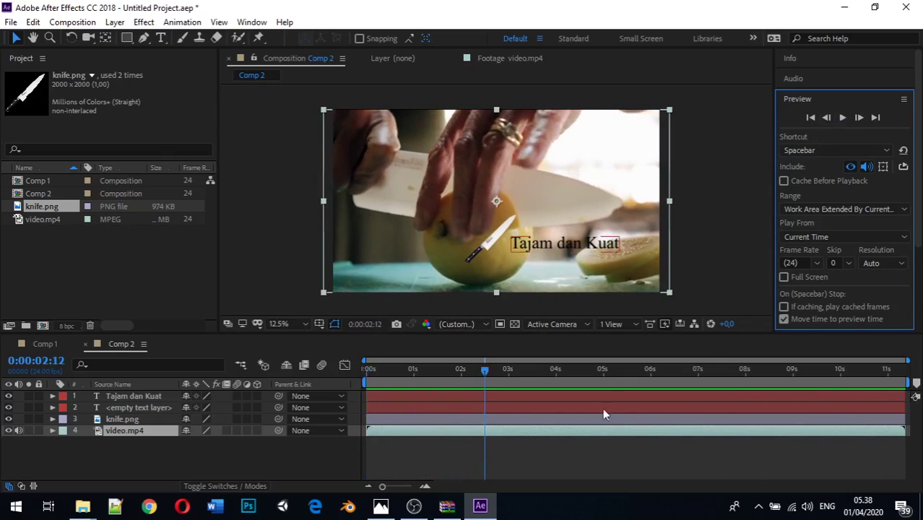
# Step: Trim the start of the knife.png layer to about 3 seconds and of the "Tajam dan Kuat" layer to about 4 seconds
pyautogui.click(366, 419)
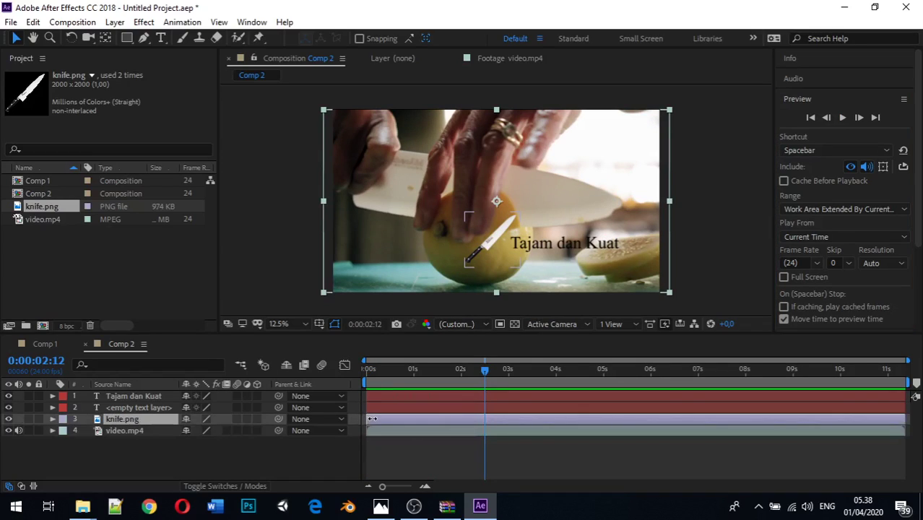
pyautogui.moveTo(410, 419); pyautogui.dragTo(488, 419)
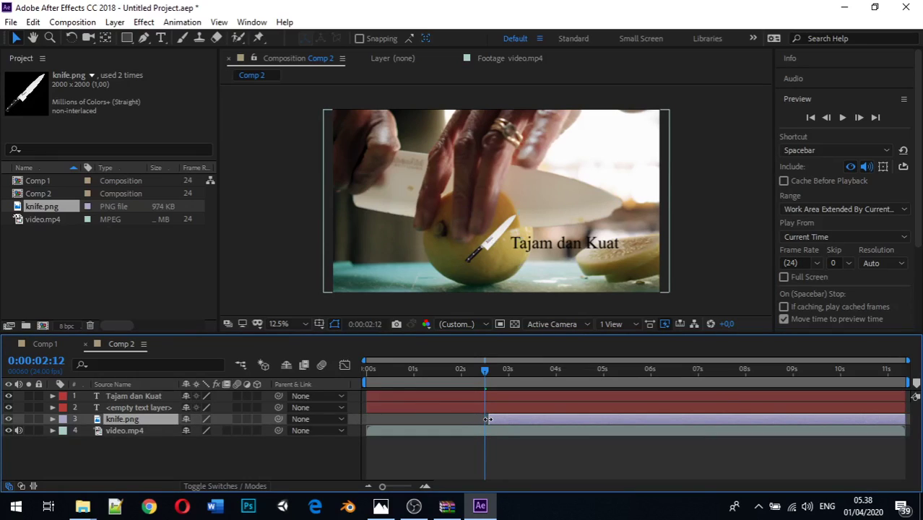
pyautogui.moveTo(488, 419); pyautogui.dragTo(513, 420)
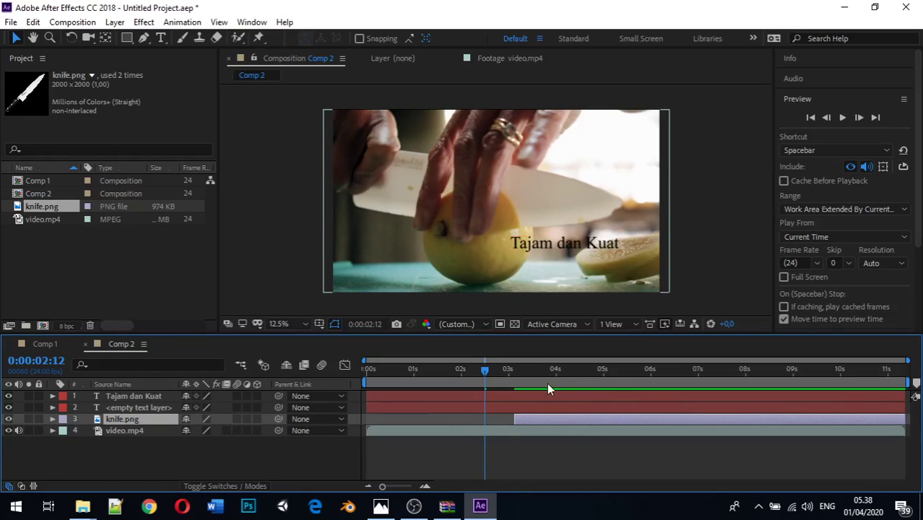
pyautogui.moveTo(487, 367); pyautogui.dragTo(388, 375)
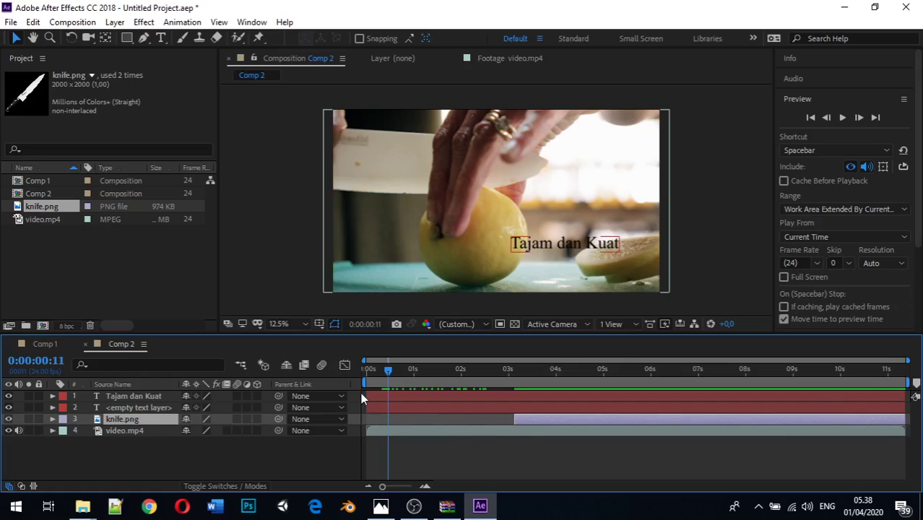
pyautogui.moveTo(367, 395); pyautogui.dragTo(533, 396)
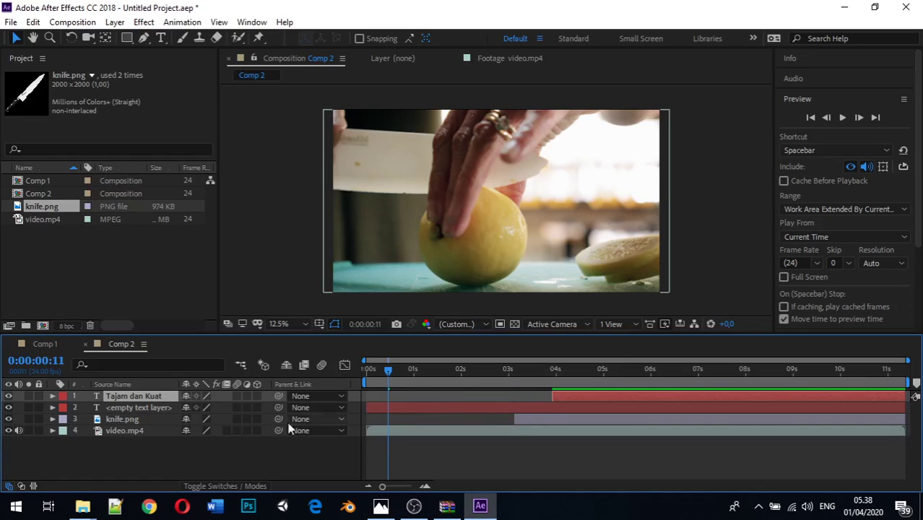
# Step: Delete the empty text layer and preview Comp 2 from the beginning
pyautogui.click(112, 409)
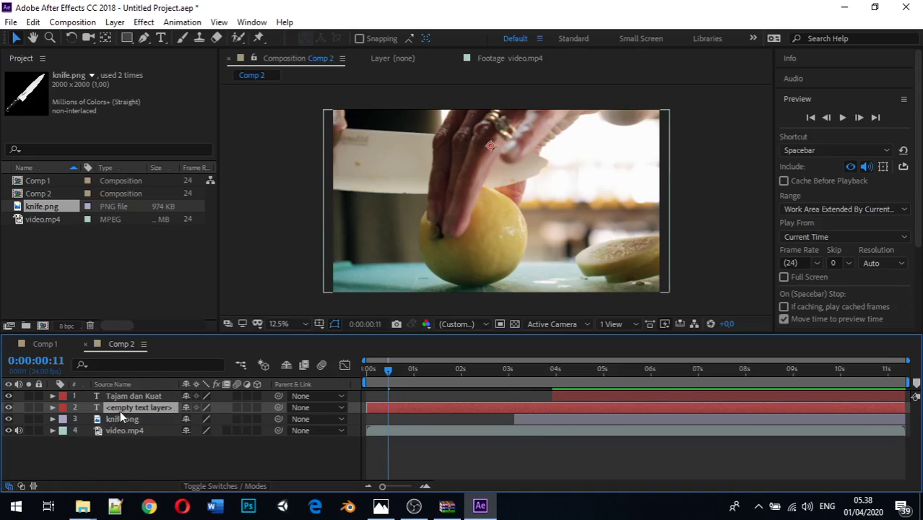
pyautogui.press('Delete')
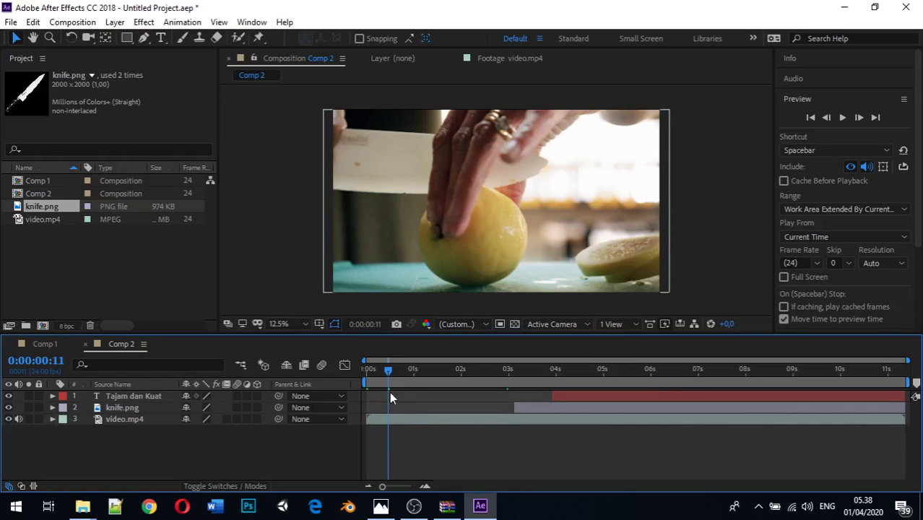
pyautogui.moveTo(386, 371); pyautogui.dragTo(365, 374)
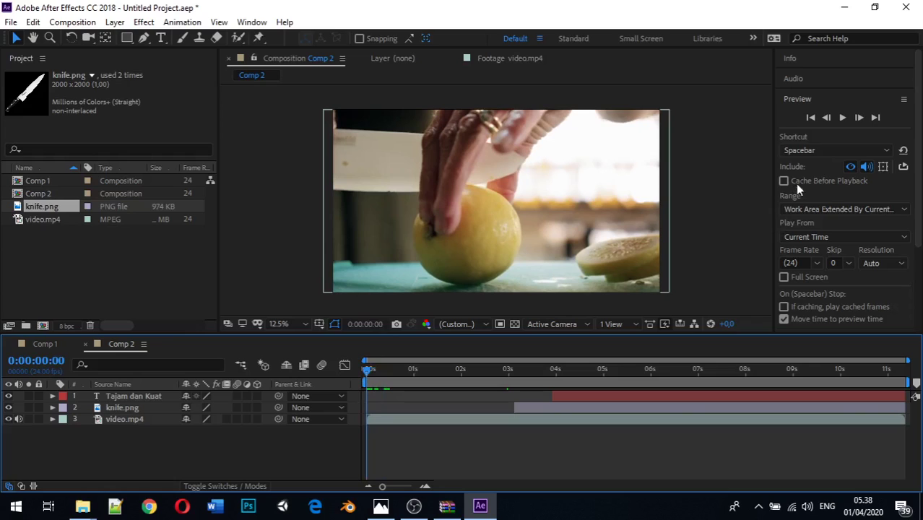
pyautogui.click(838, 114)
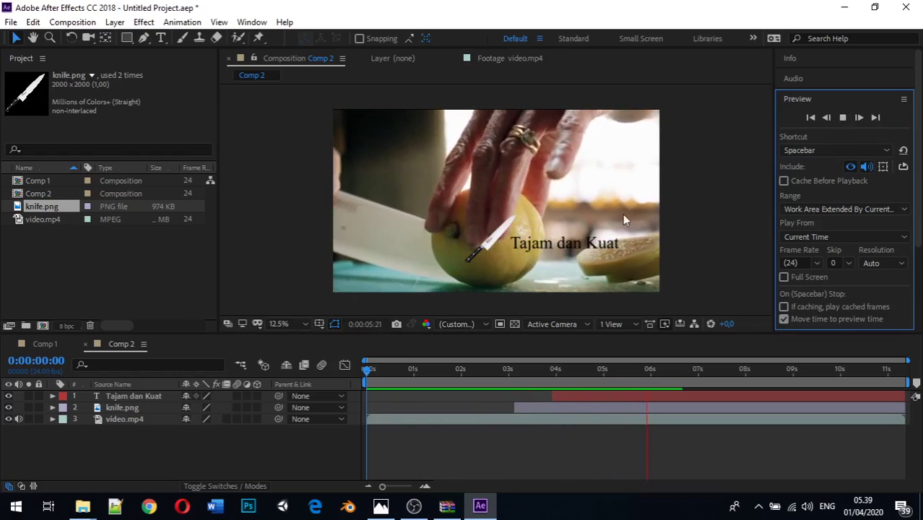
pyautogui.click(842, 118)
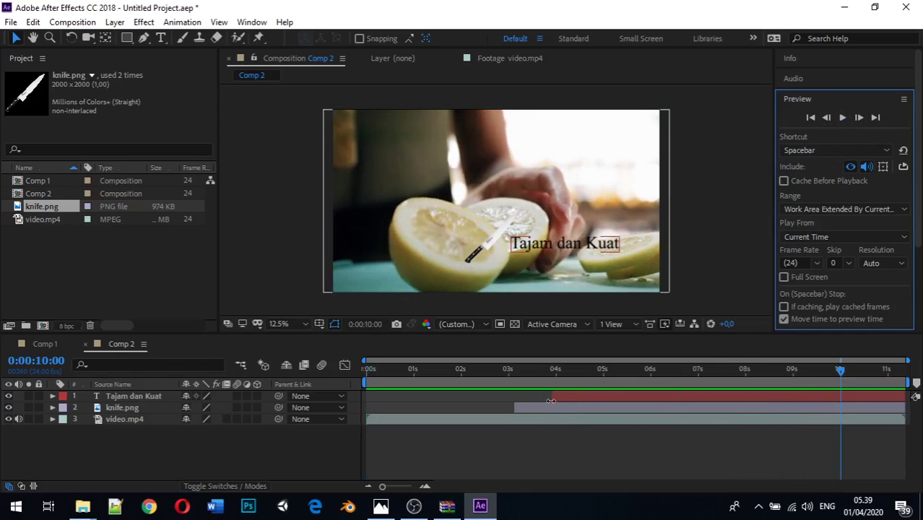
pyautogui.click(482, 440)
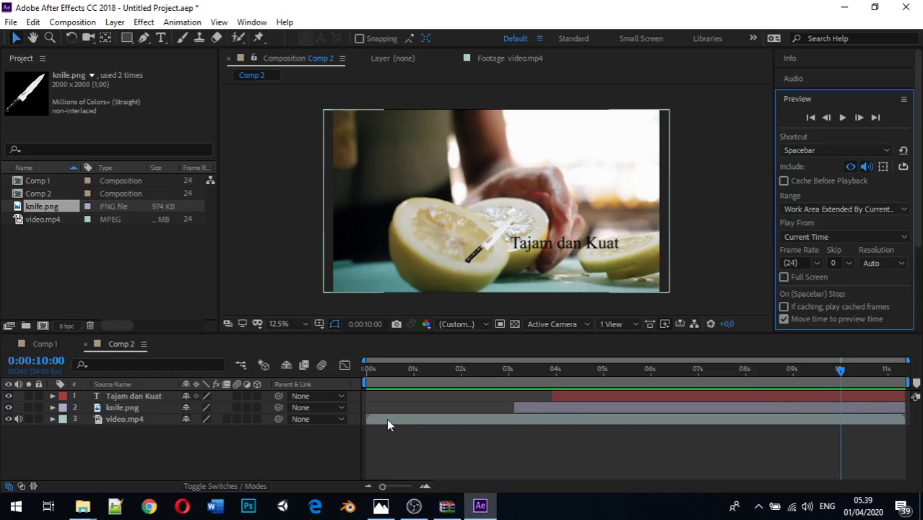
# Step: Open the video.mp4 footage from the project and set its In point to 0:00:02:23
pyautogui.doubleClick(49, 223)
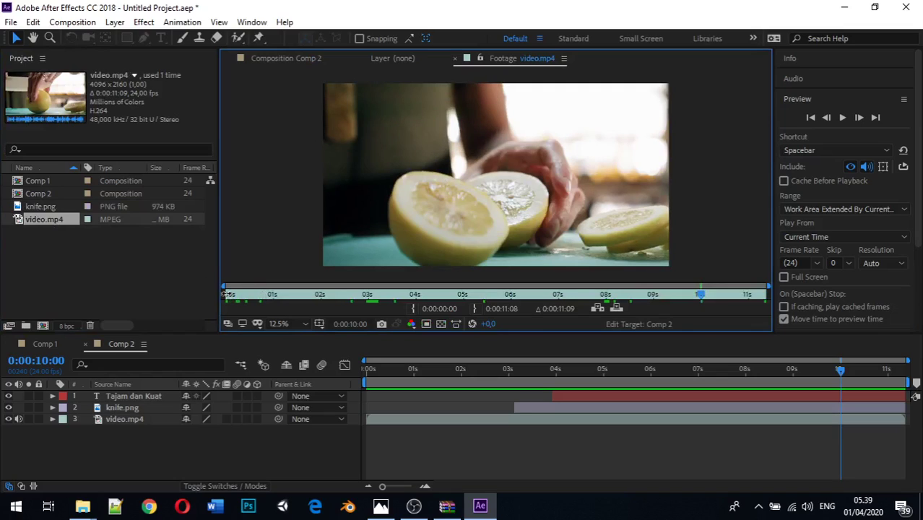
pyautogui.moveTo(235, 294); pyautogui.dragTo(348, 294)
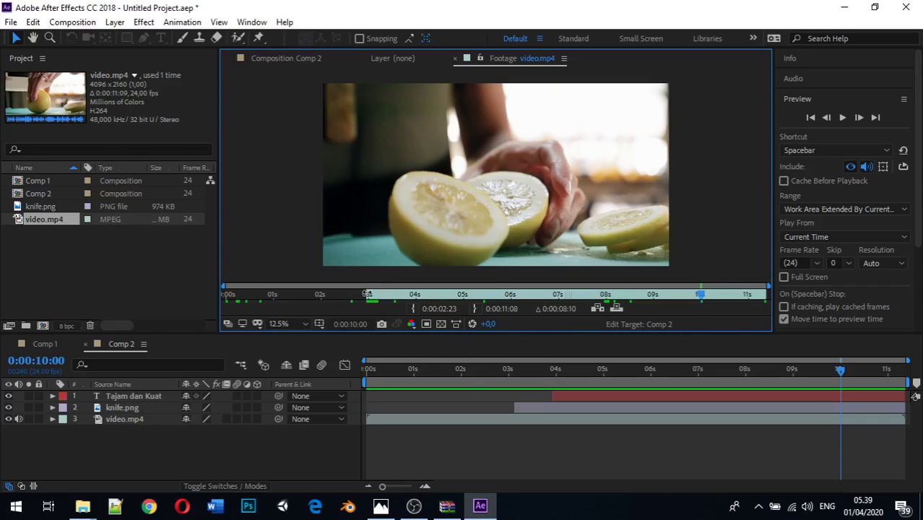
pyautogui.moveTo(367, 293); pyautogui.dragTo(211, 282)
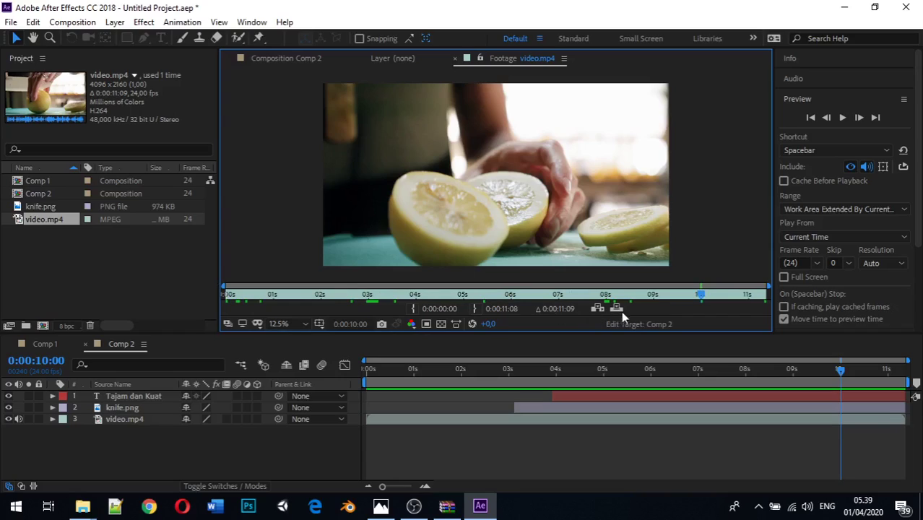
pyautogui.moveTo(702, 296); pyautogui.dragTo(650, 296)
pyautogui.moveTo(409, 283); pyautogui.dragTo(368, 281)
pyautogui.click(413, 308)
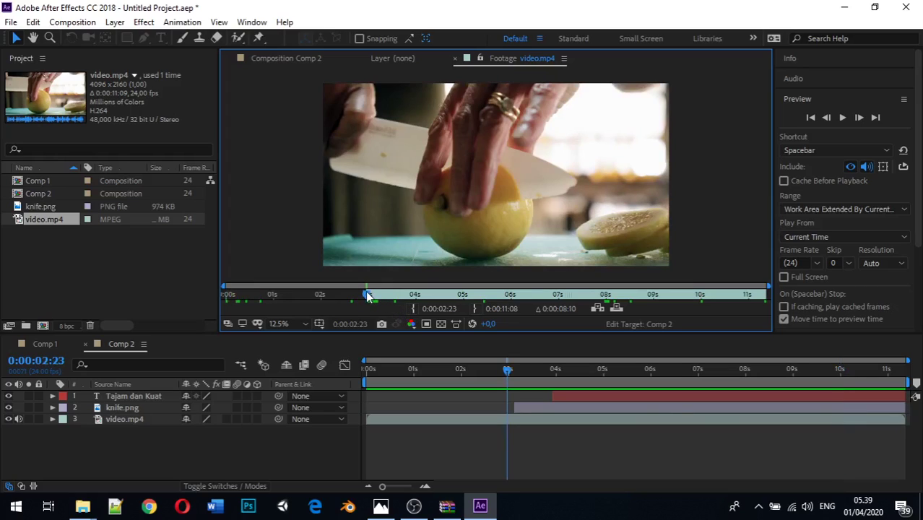
# Step: Overlay the trimmed video.mp4 footage into Comp 2 at 0:00:11:08 and preview the composition from the start
pyautogui.moveTo(367, 296); pyautogui.dragTo(561, 287)
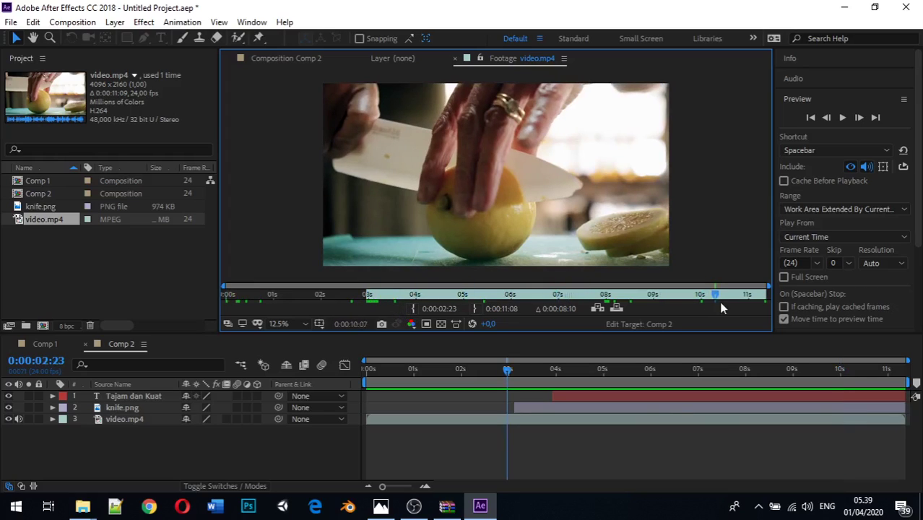
pyautogui.press('End')
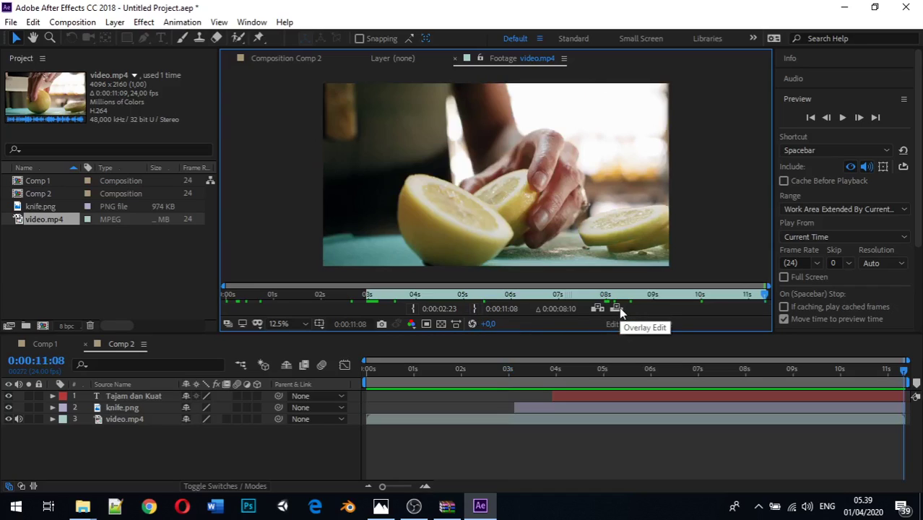
pyautogui.click(618, 307)
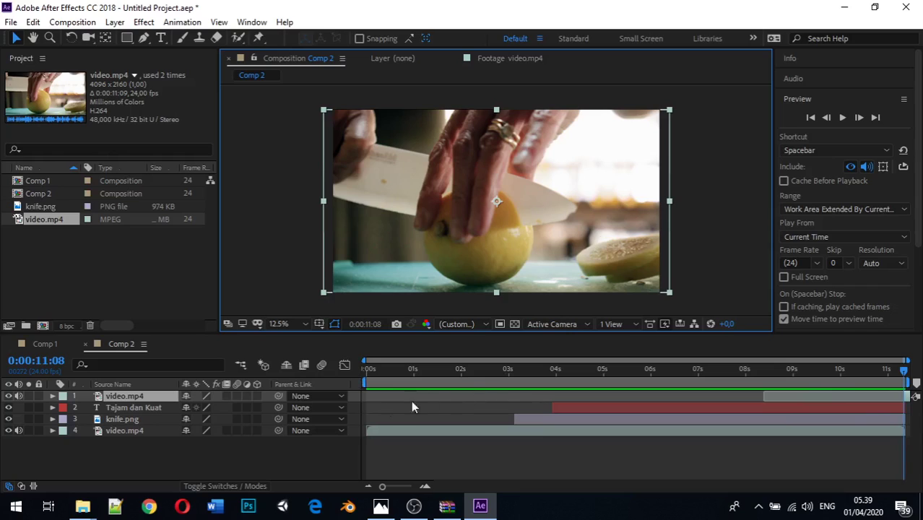
pyautogui.moveTo(377, 385); pyautogui.dragTo(366, 370)
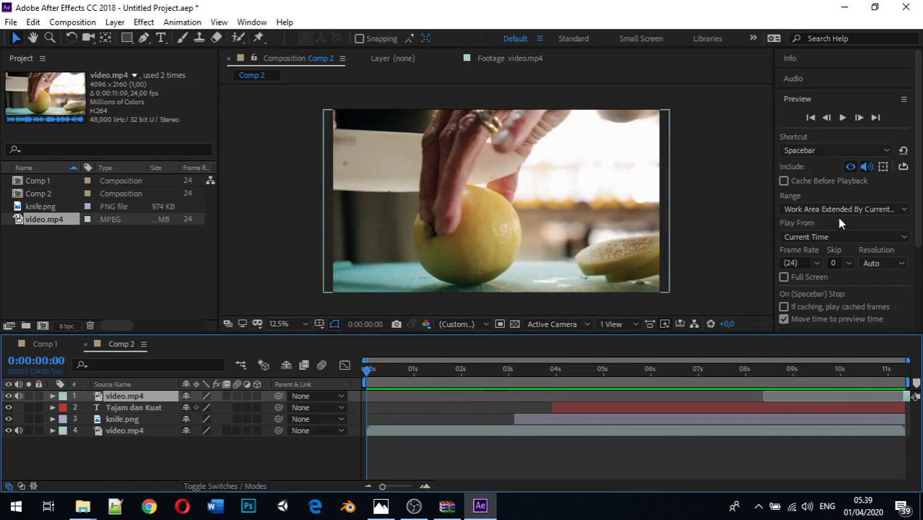
pyautogui.click(843, 118)
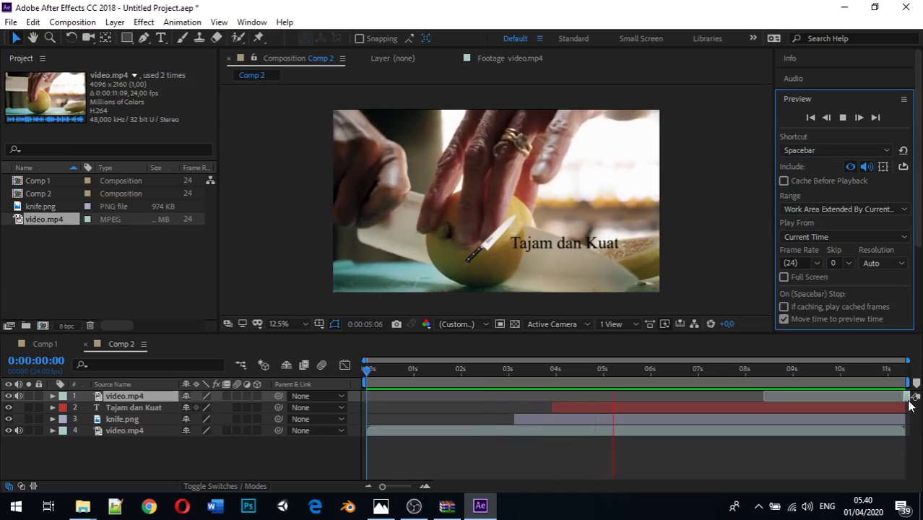
# Step: Shift the overlaid video.mp4 layer to start at about 6 seconds and replay Comp 2 from the beginning
pyautogui.moveTo(903, 395); pyautogui.dragTo(667, 387)
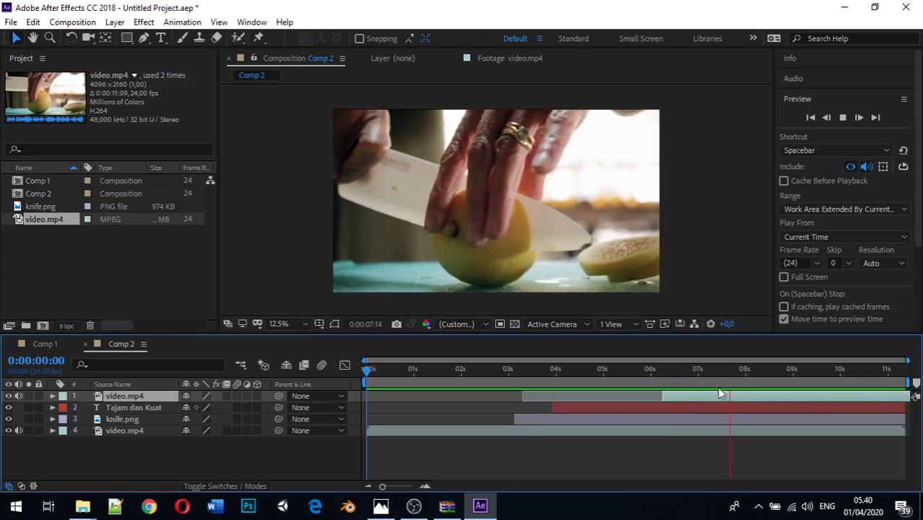
pyautogui.moveTo(397, 379); pyautogui.dragTo(361, 373)
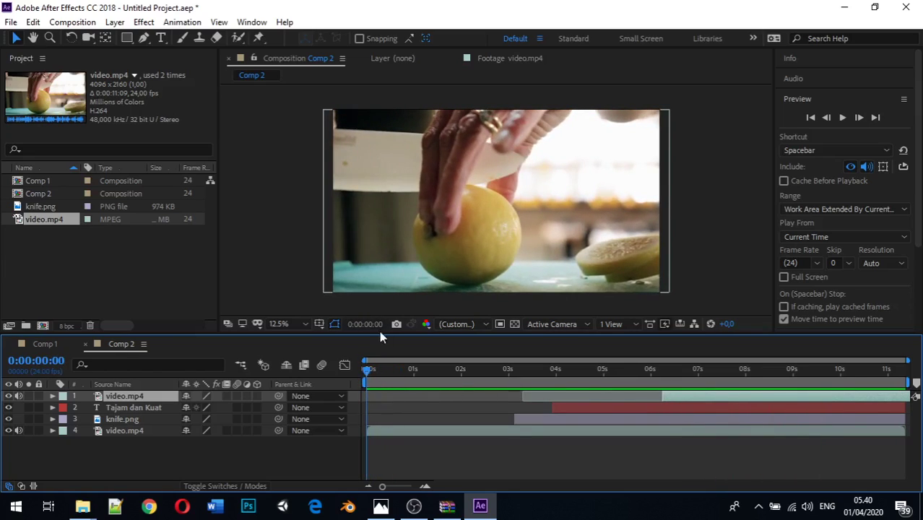
pyautogui.click(841, 118)
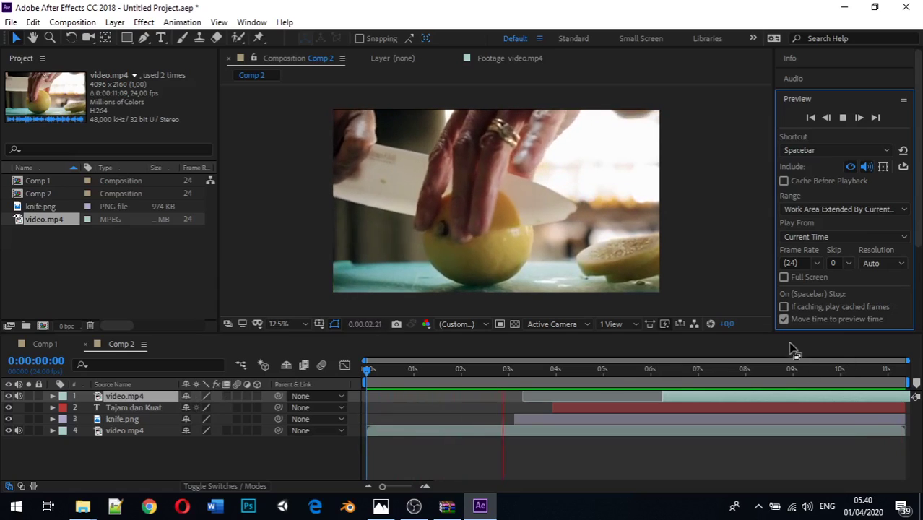
pyautogui.click(119, 394)
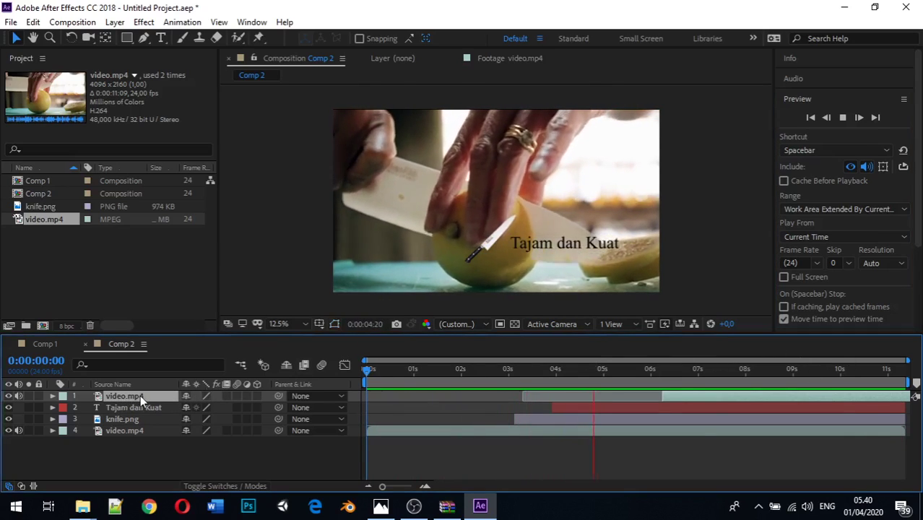